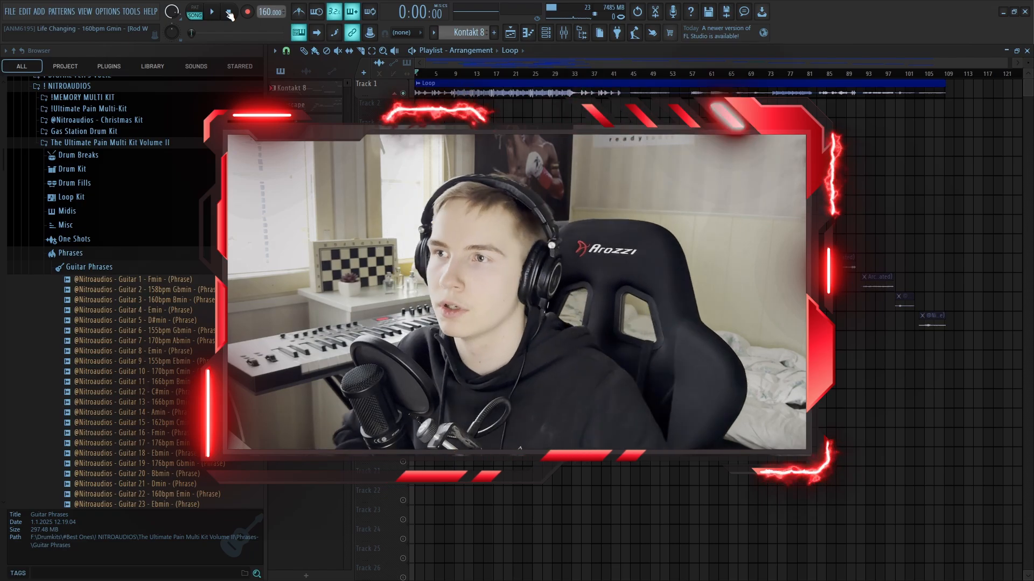
- Delete the Loop clip from Track 1 and turn off the solo state so the other tracks are enabled
click(306, 88)
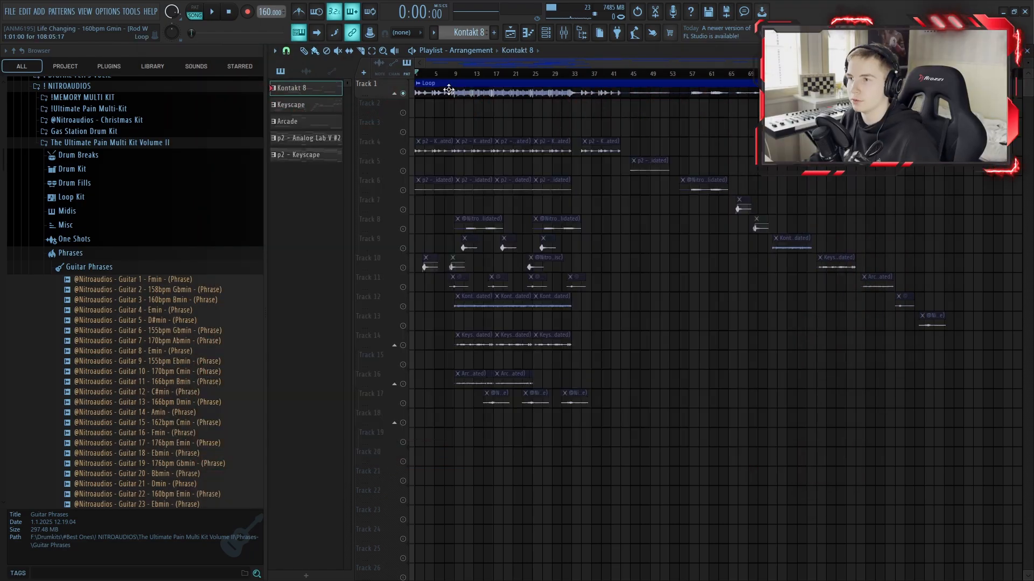
right_click(450, 92)
right_click(403, 172)
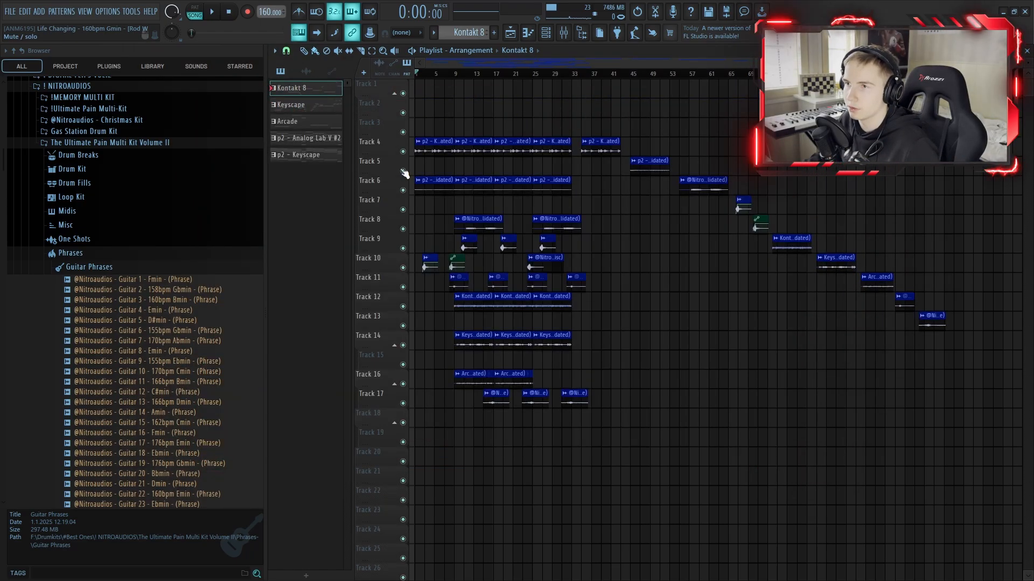
- Open the Keyscape chord instrument with the LA Custom C7 - Wash patch, review its EQ page, and close it
click(339, 104)
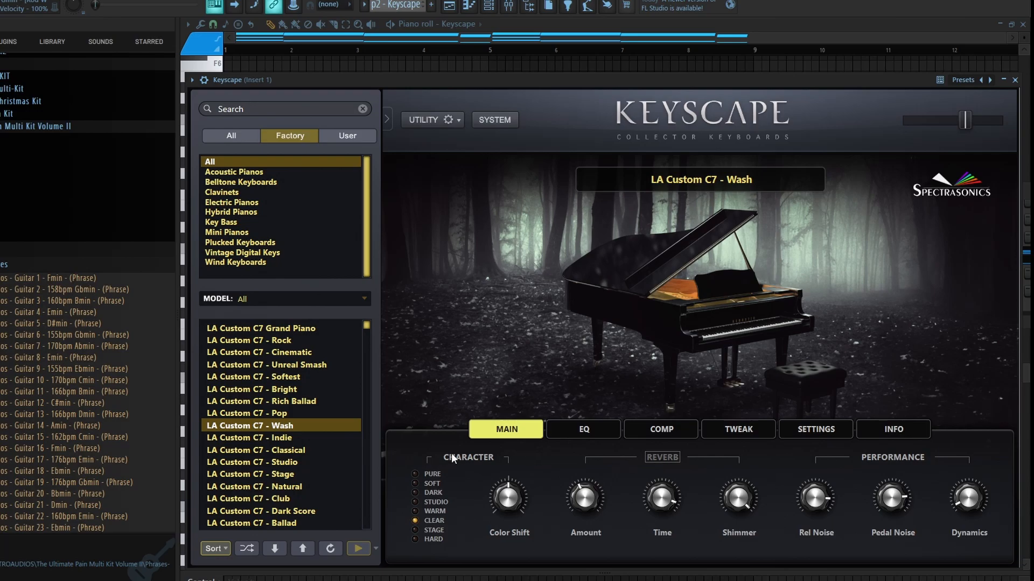
click(584, 429)
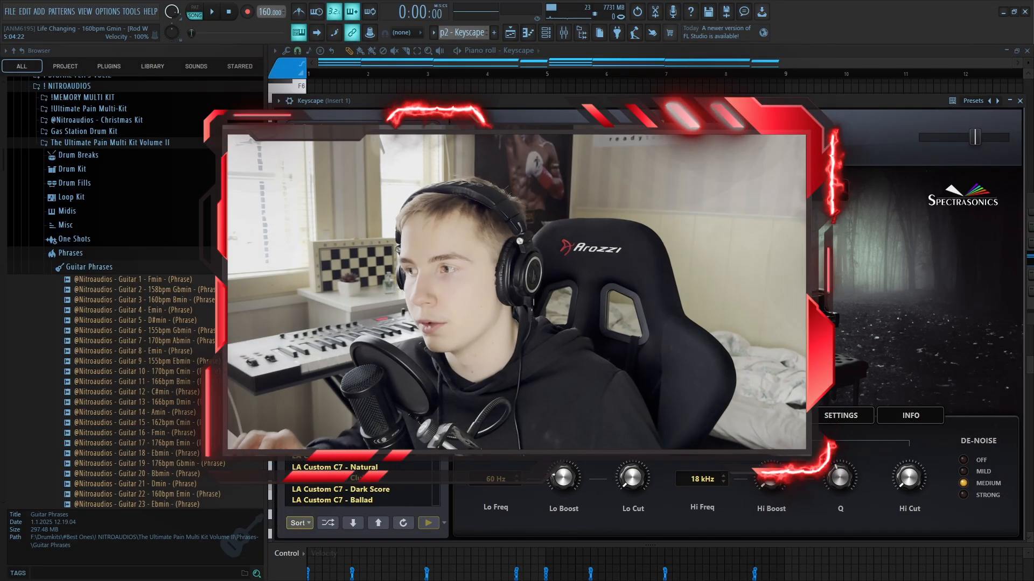
click(477, 55)
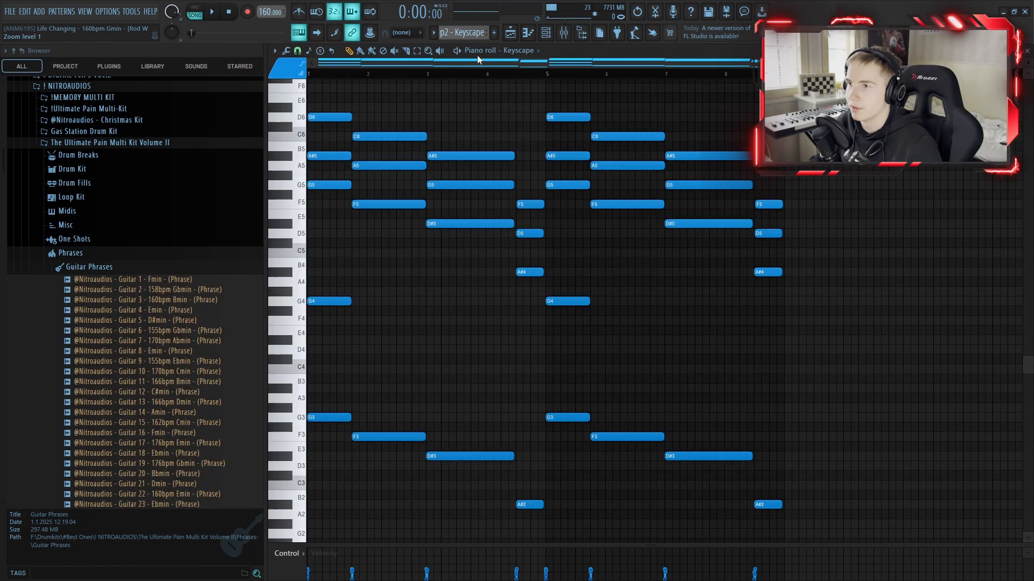
- Play back the p2 - Keyscape chord pattern from the start in the piano roll
scroll(481, 362, up, 1)
key(space)
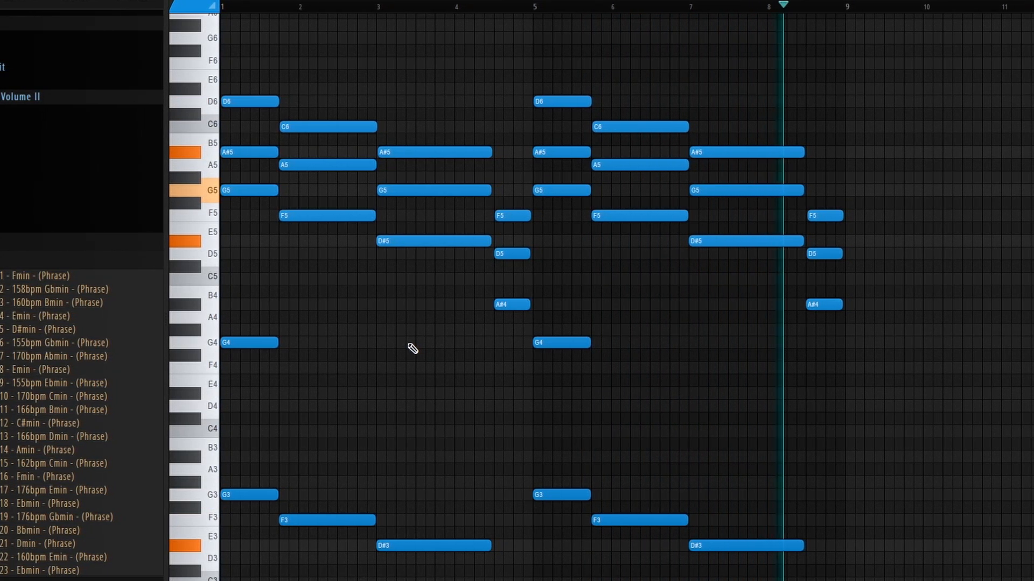
key(space)
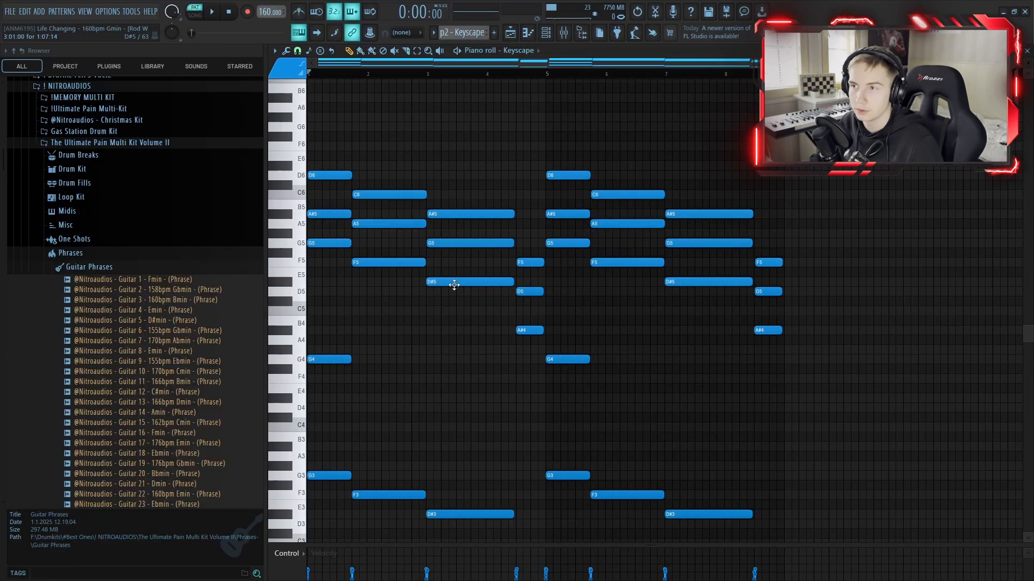
key(space)
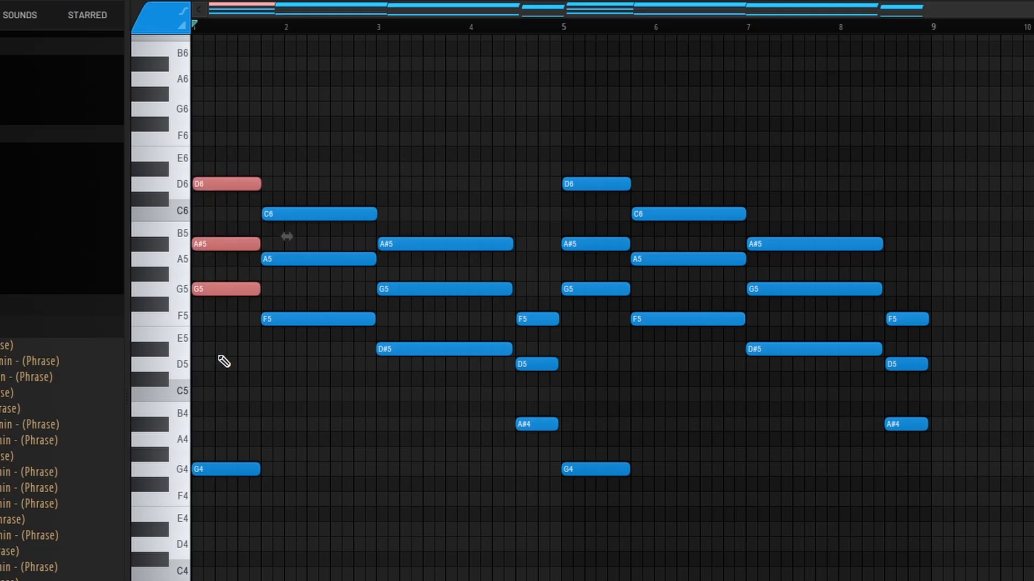
- Examine the upper chord notes and the lower octave bass notes of the p2 - Keyscape pattern, selecting all notes
drag(341, 163, 322, 400)
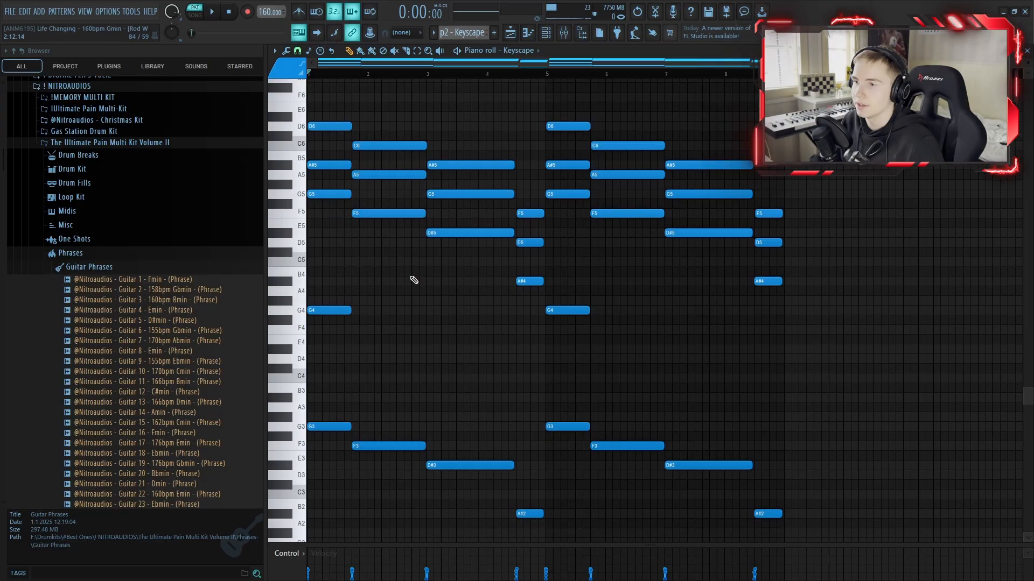
drag(328, 327, 648, 479)
scroll(644, 330, up, 3)
drag(607, 301, 314, 300)
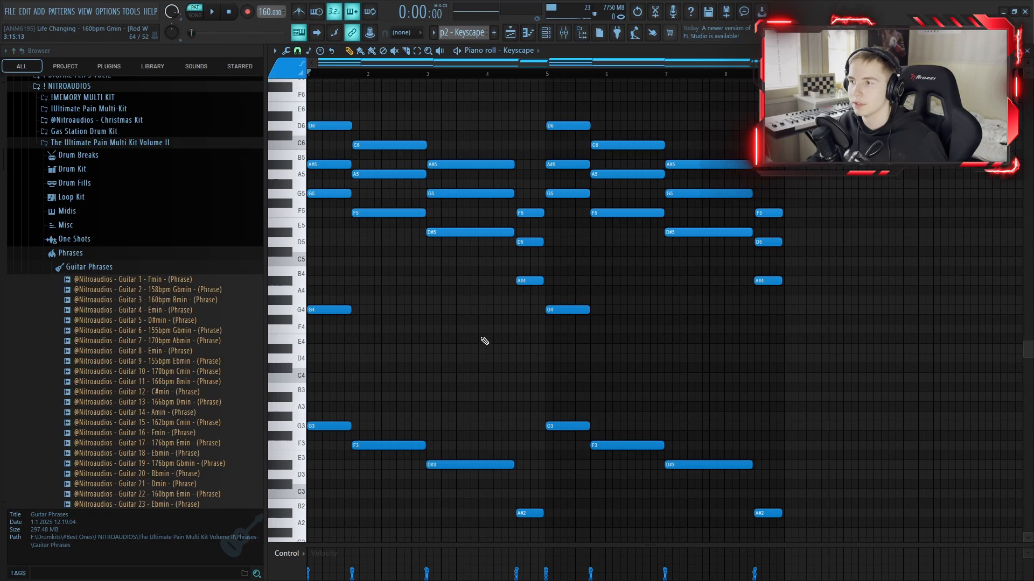
scroll(482, 341, down, 5)
key(ctrl+a)
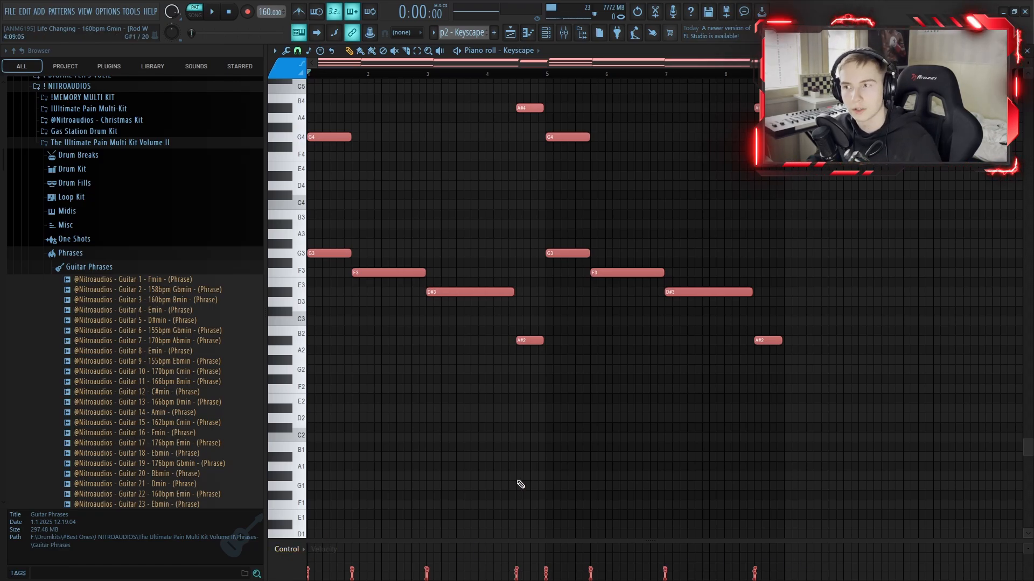
scroll(520, 484, up, 5)
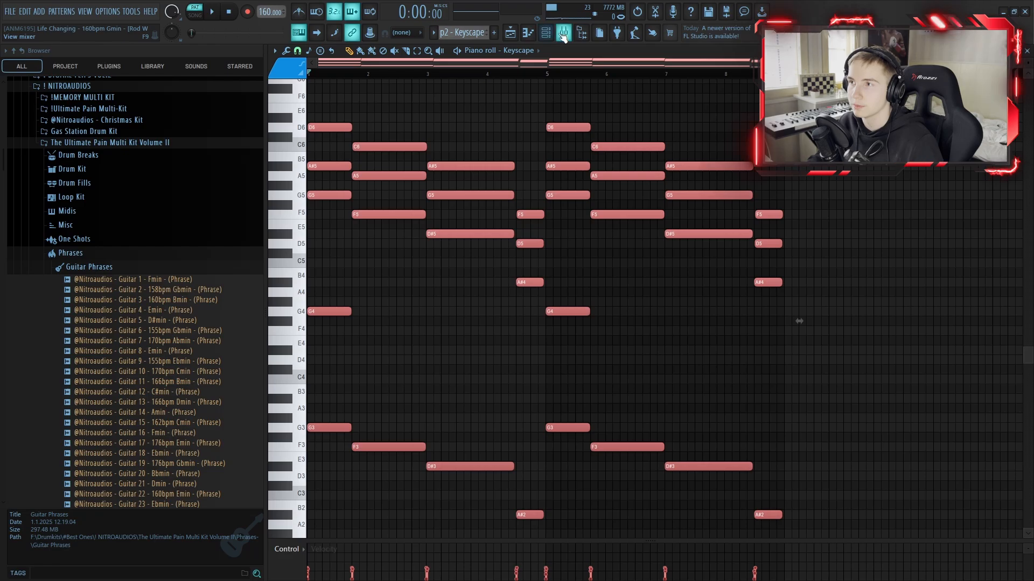
- Inspect the effects on mixer Insert 1: ValhallaVintageVerb, Fruity delay 2, and EffectRack with the Crystal Choir preset
click(563, 34)
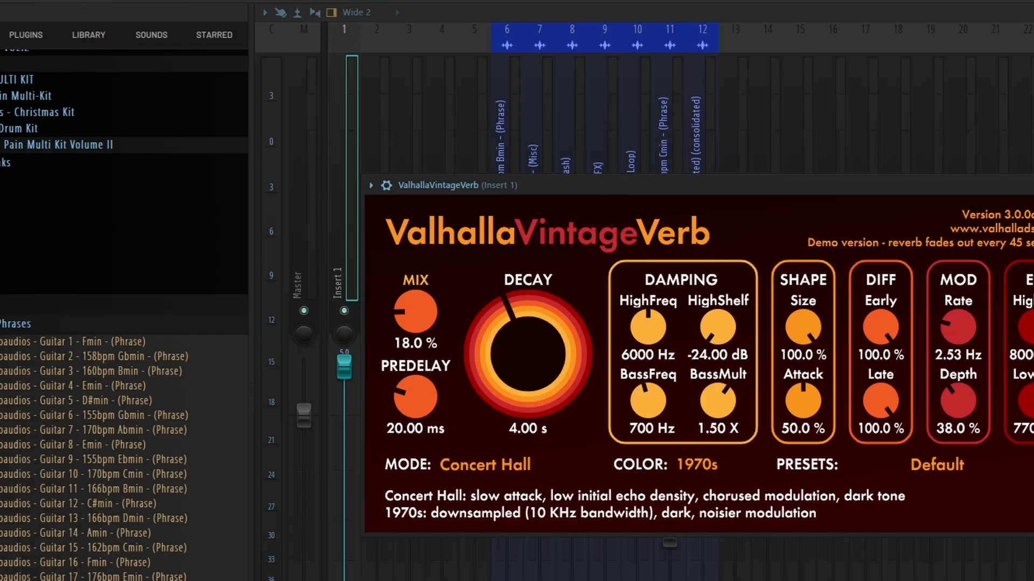
click(965, 71)
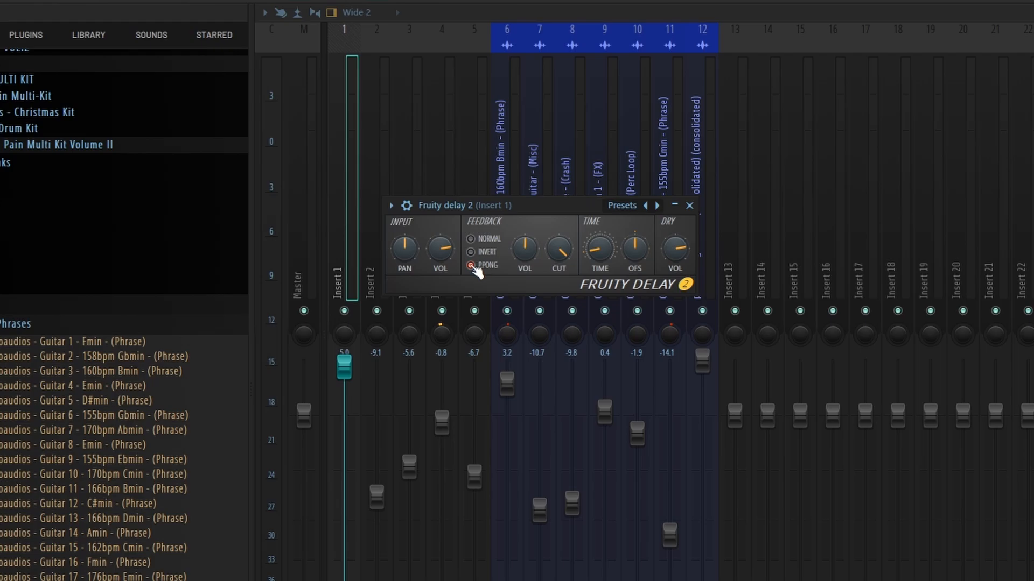
click(970, 156)
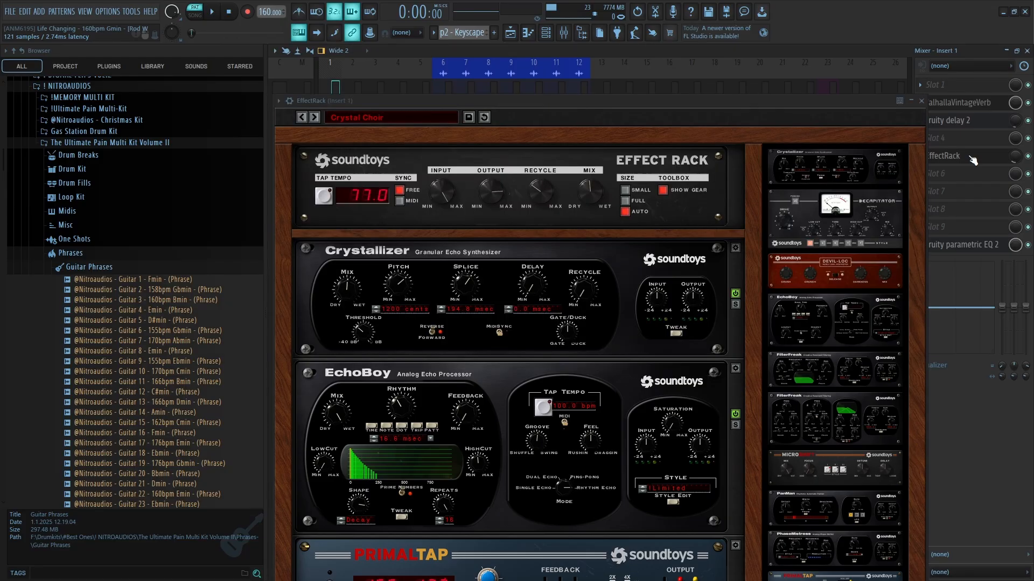
drag(706, 98, 683, 67)
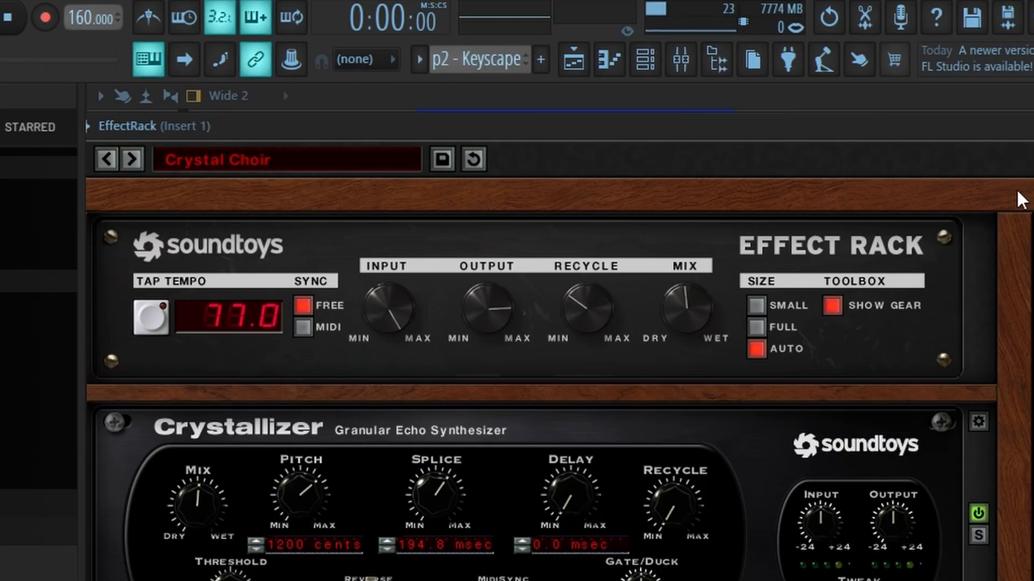
click(879, 298)
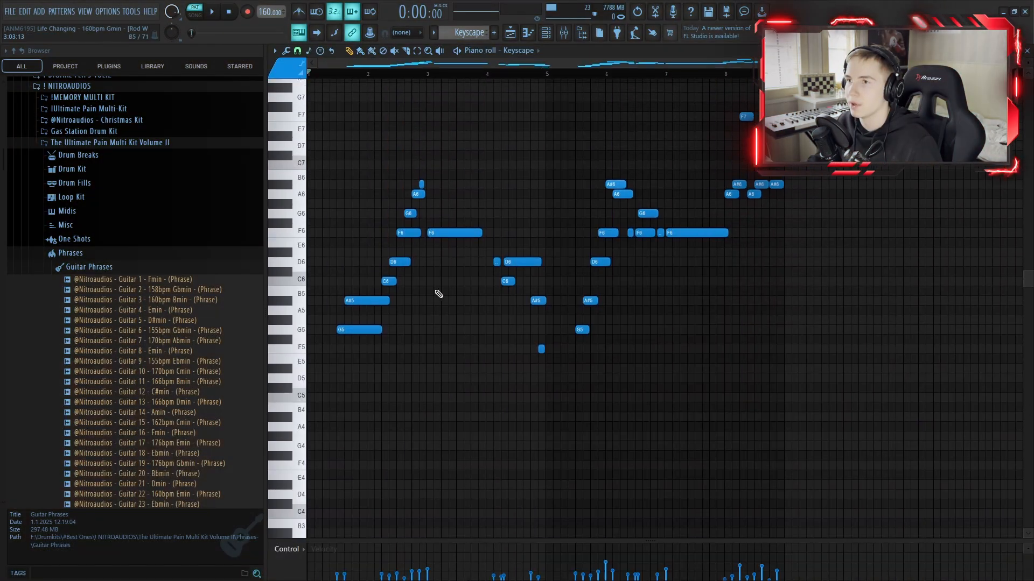
- Play back the Keyscape melody pattern in the piano roll and stop it
key(space)
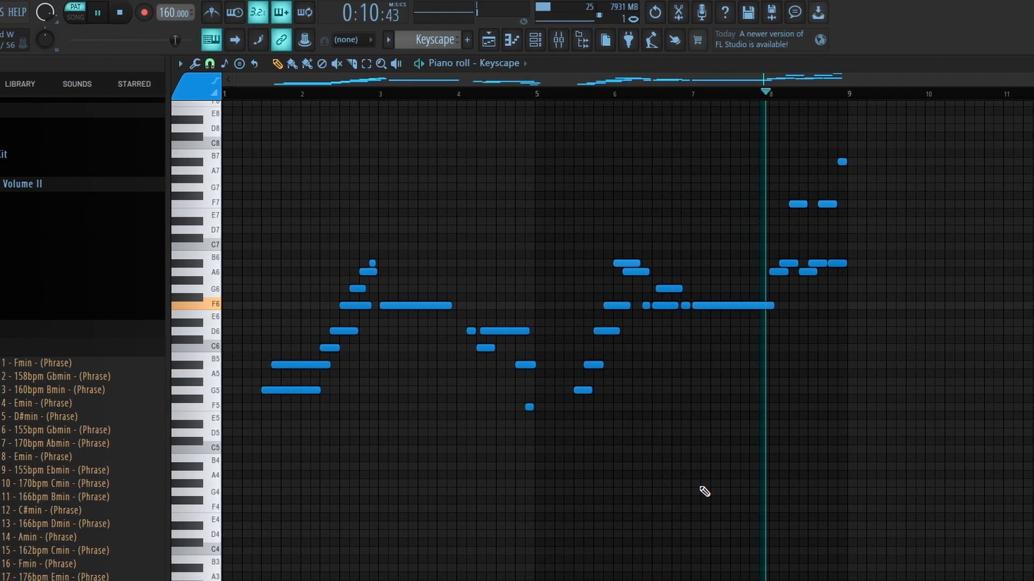
click(117, 13)
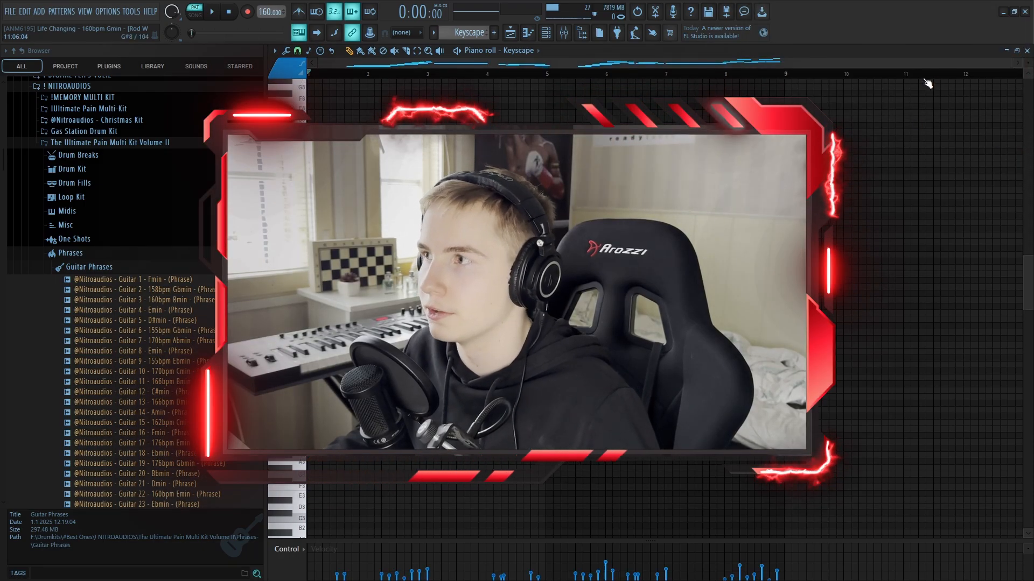
scroll(557, 227, up, 1)
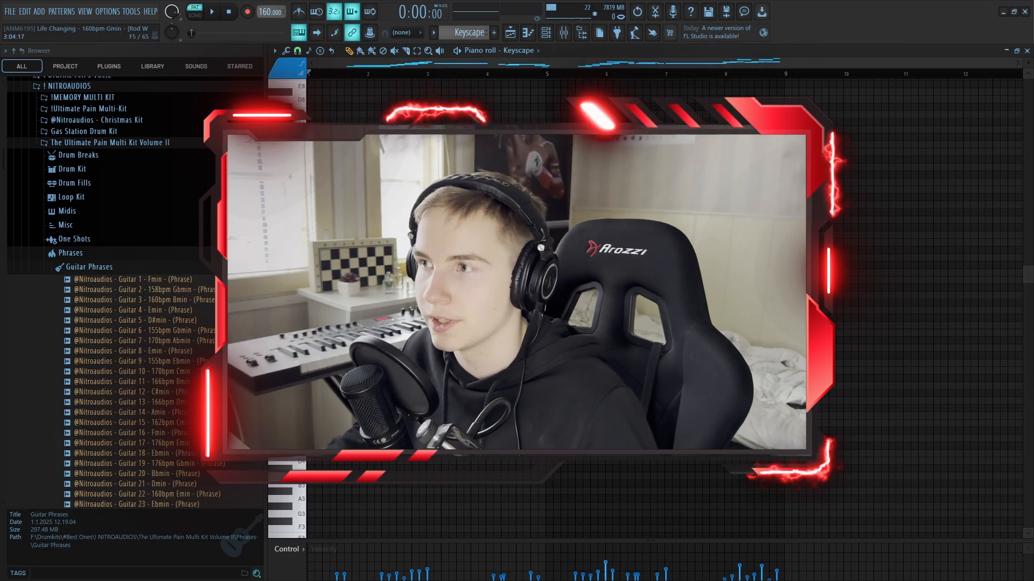
- Solo Track 8 in the playlist and play the Guitar 3 - 160bpm Bmin phrase from bar 9
click(510, 33)
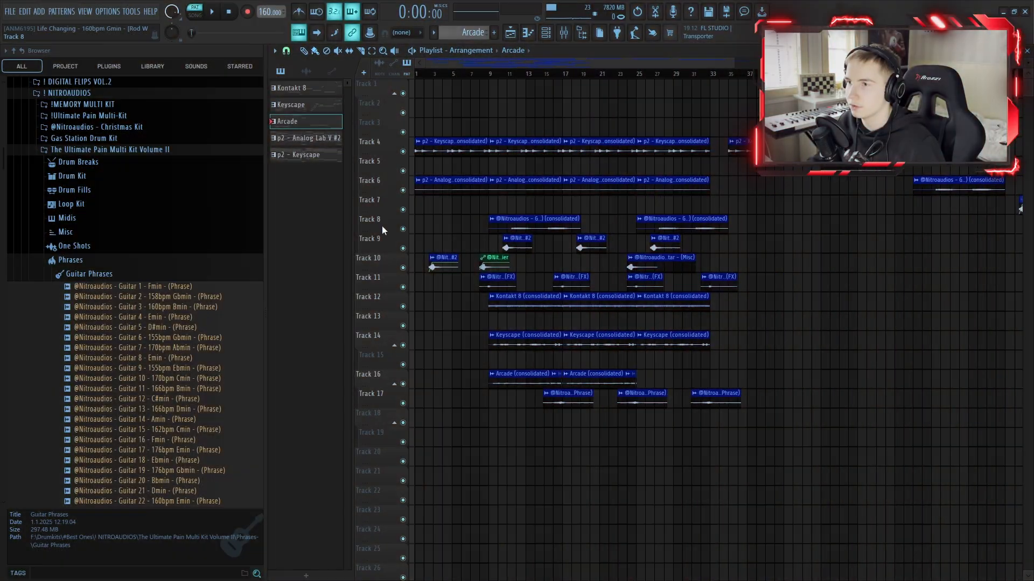
right_click(403, 228)
scroll(482, 237, up, 4)
click(505, 74)
key(space)
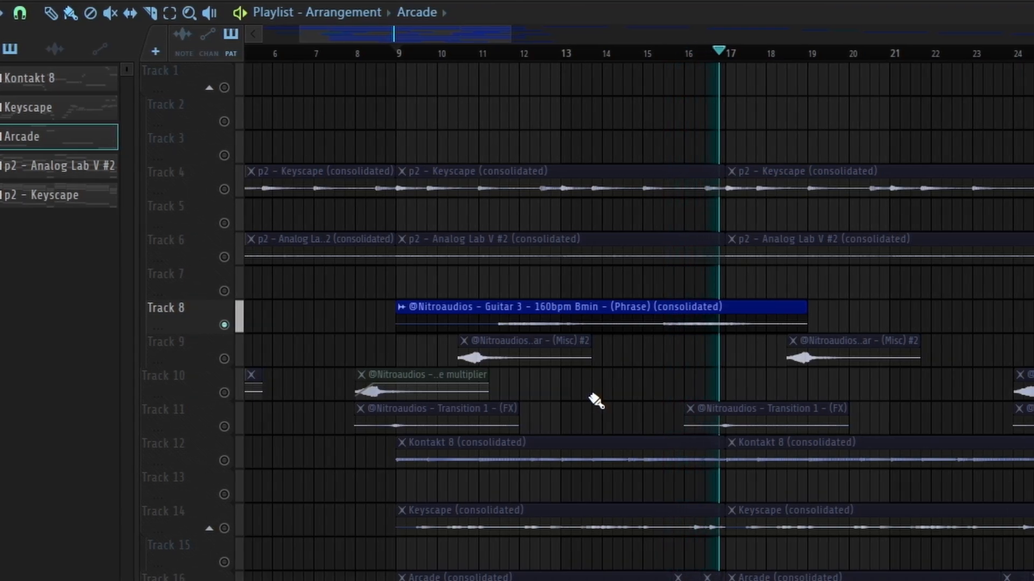
key(space)
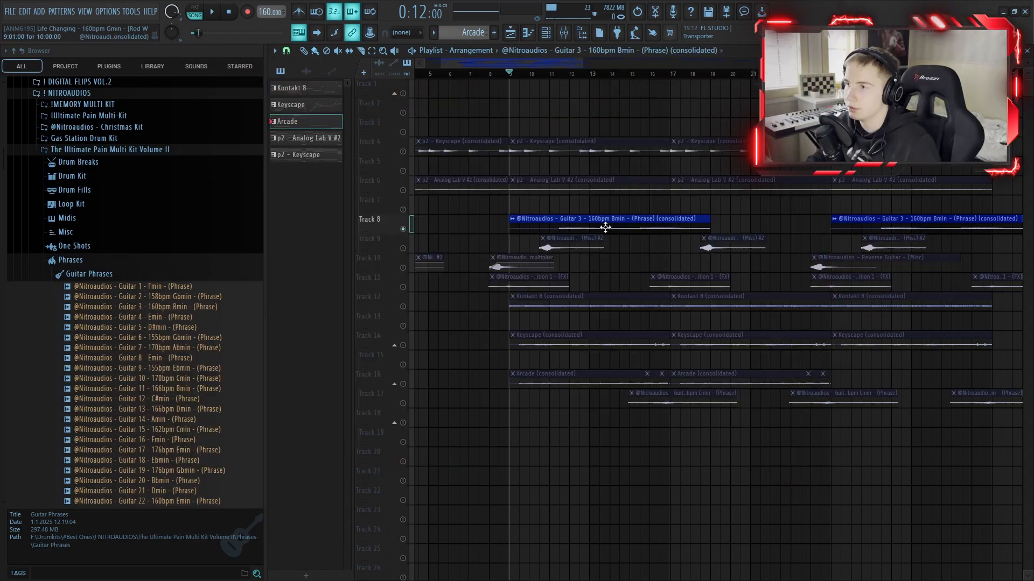
- Open the mixer insert of the Guitar 3 phrase clip and show its ValhallaVintageVerb settings
double_click(605, 228)
click(448, 213)
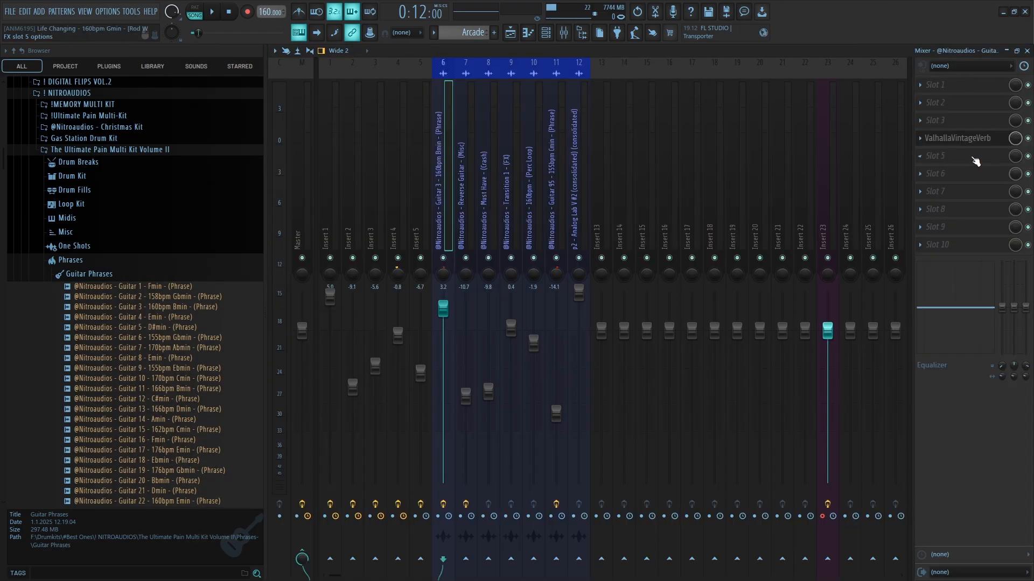
click(958, 139)
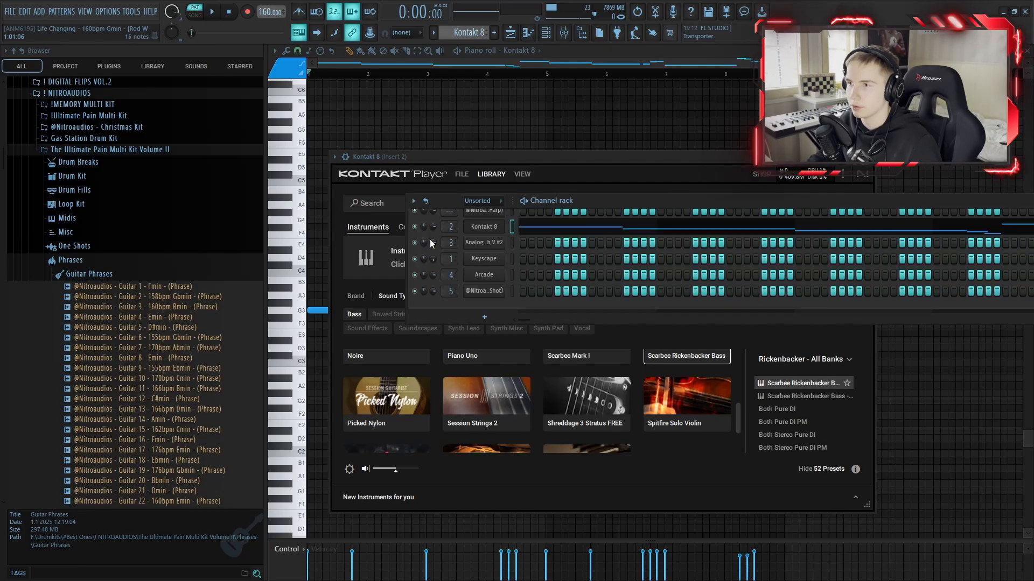
- Close the Kontakt 8 instrument window and play back the Analog Lab V #2 chord pattern in the piano roll
click(509, 237)
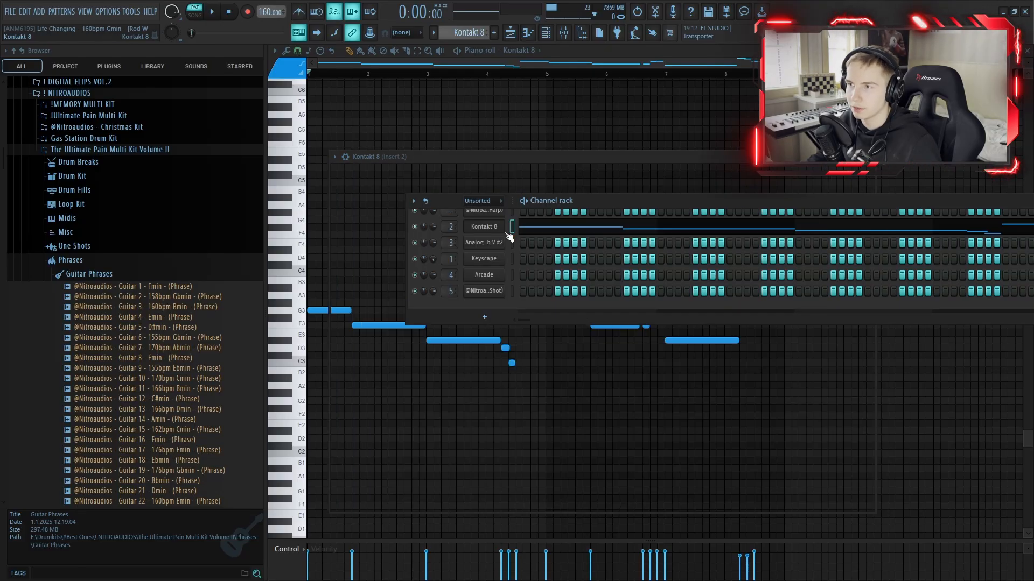
click(476, 259)
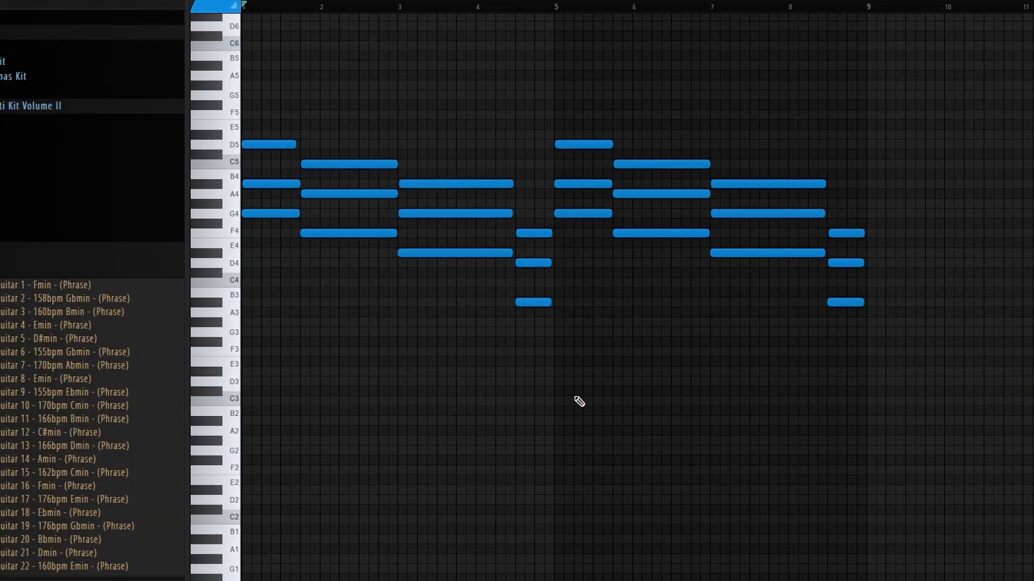
key(space)
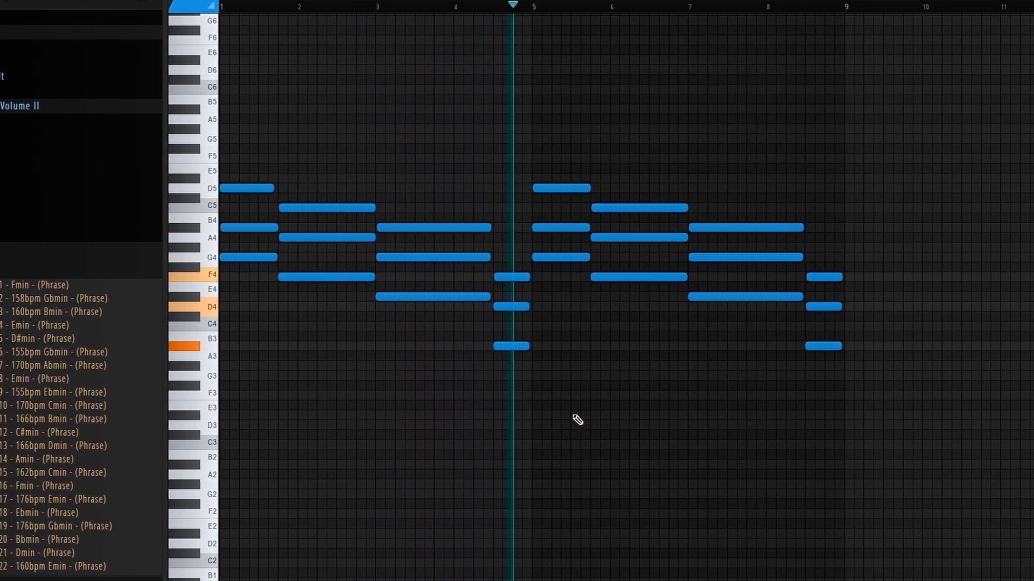
click(229, 13)
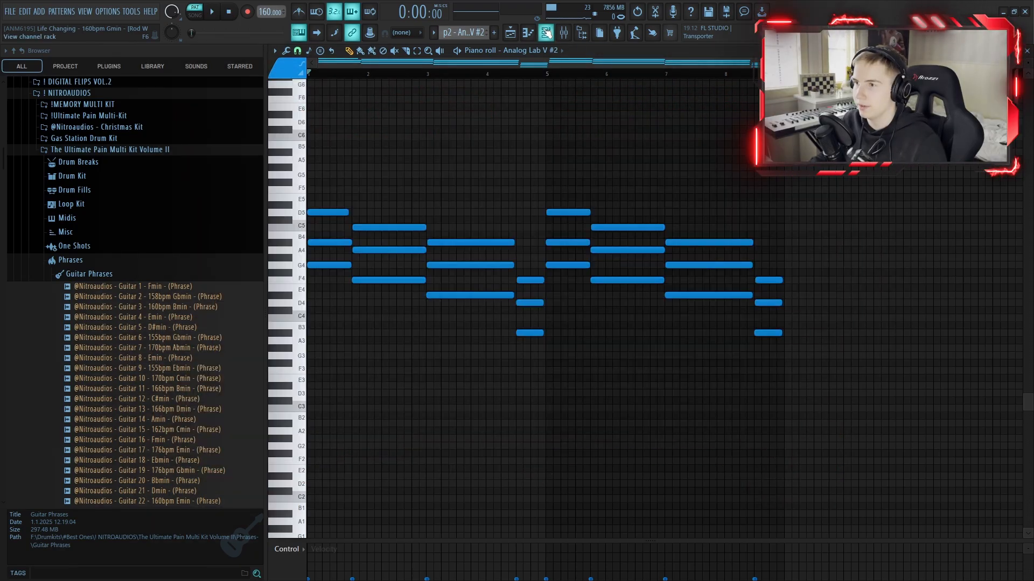
- Open the Analog Lab V #2 channel and inspect the effects on its mixer Insert 3, including Ghz Midside Matrix 3
click(546, 32)
click(482, 251)
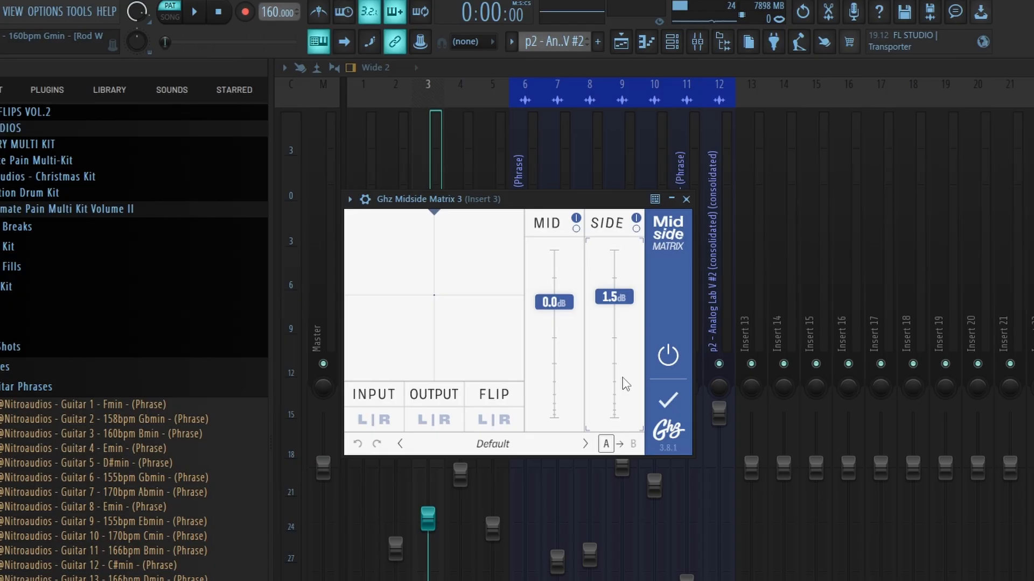
click(981, 246)
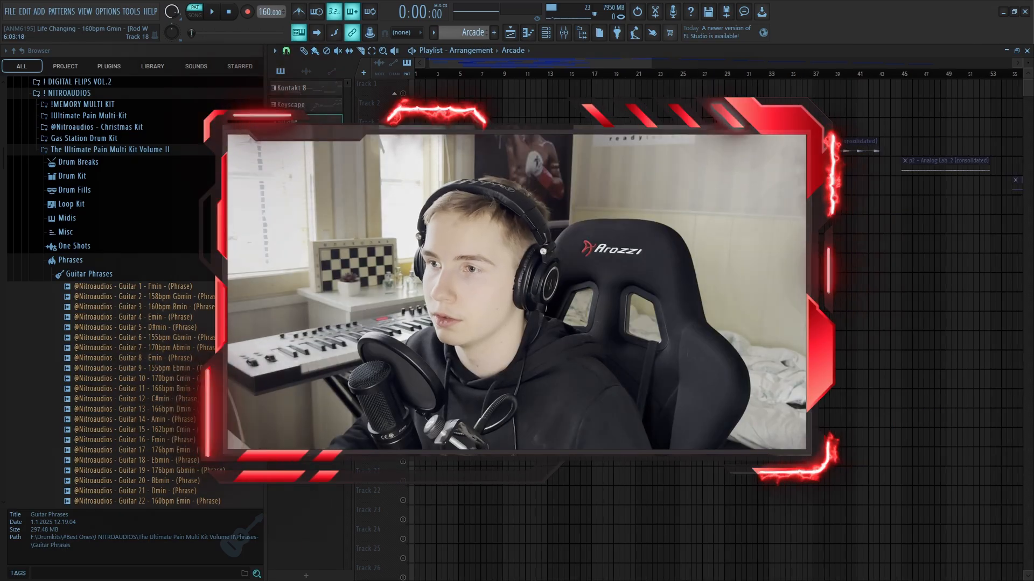
- Place the playhead at the start of the first Reverse Guitar clip on Track 10 and play it
click(488, 74)
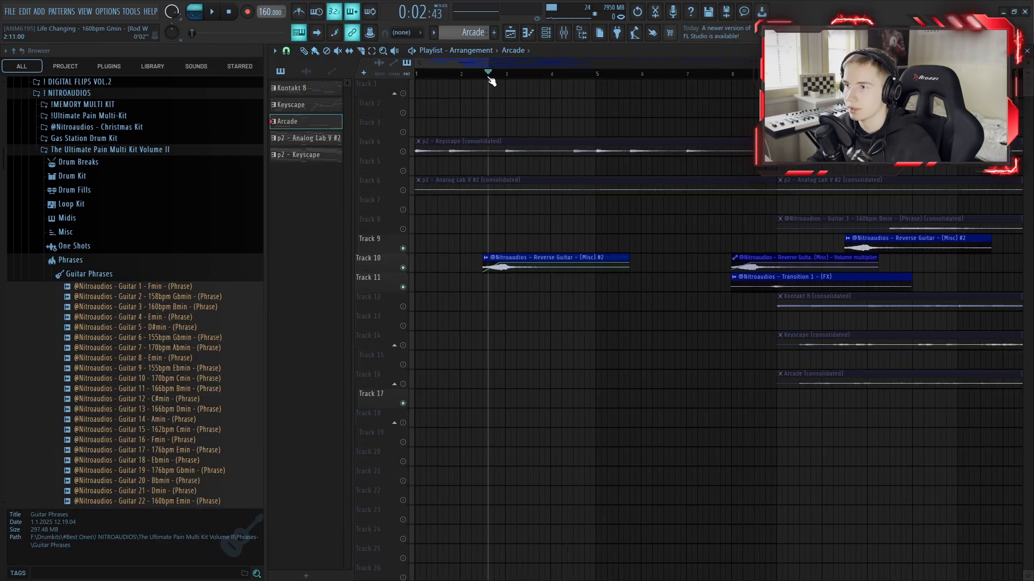
drag(490, 79, 486, 78)
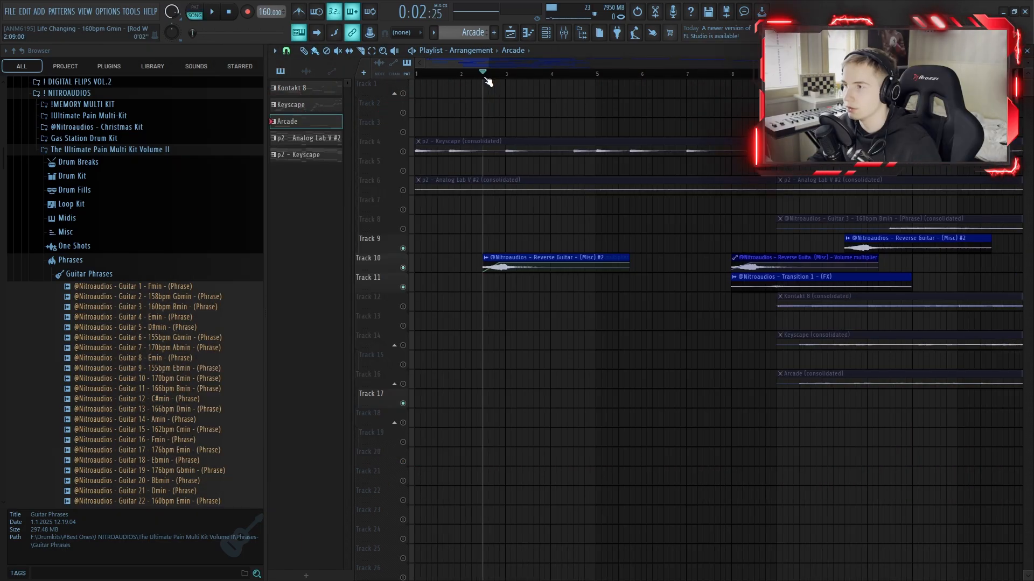
key(space)
key(space)
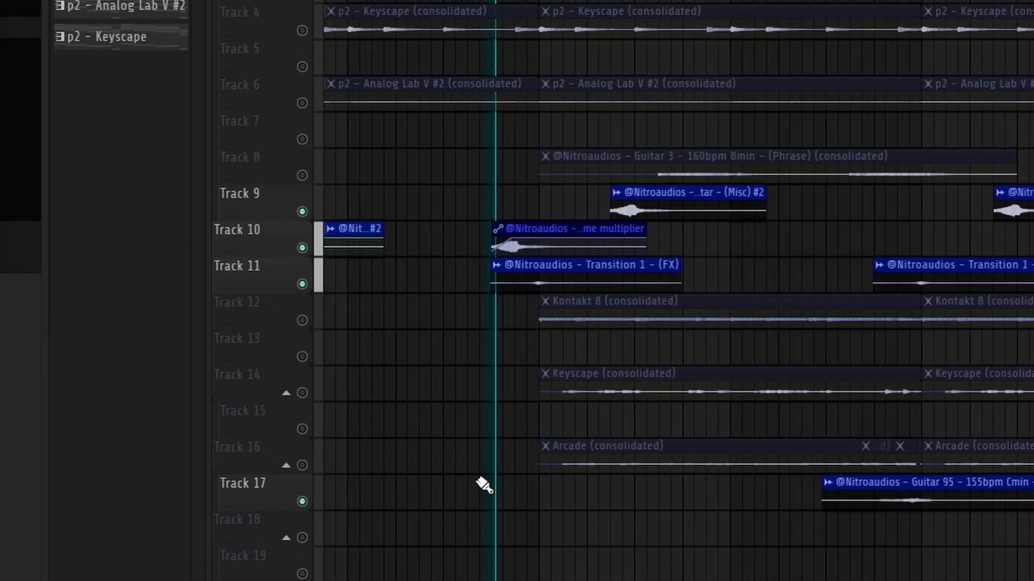
- Stop playback and solo Track 11 with the Transition 1 - (FX) clips
scroll(484, 486, up, 1)
key(space)
right_click(303, 284)
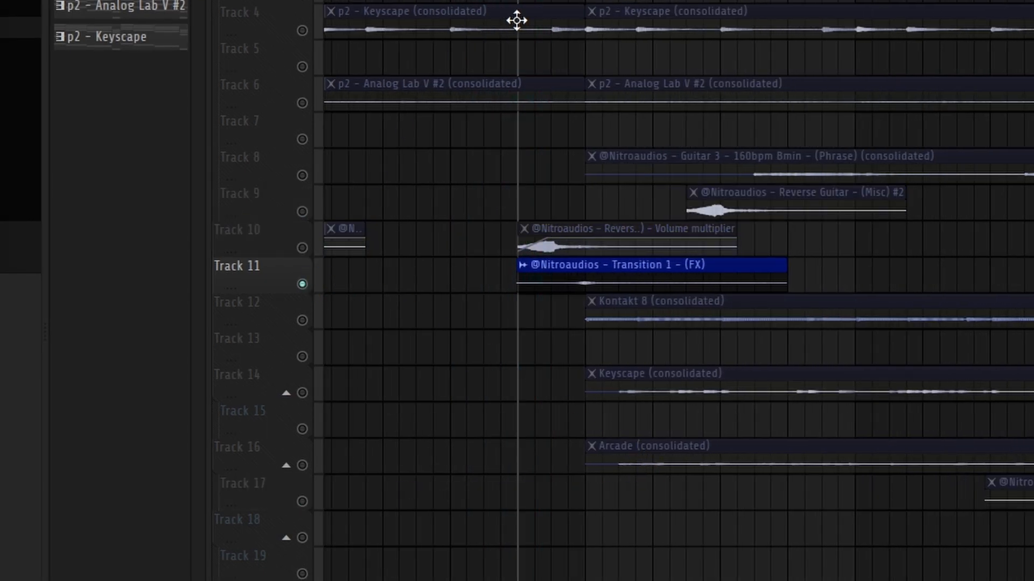
- Play the soloed Transition 1 - (FX) clip, and solo Track 17 to play its guitar phrase
key(space)
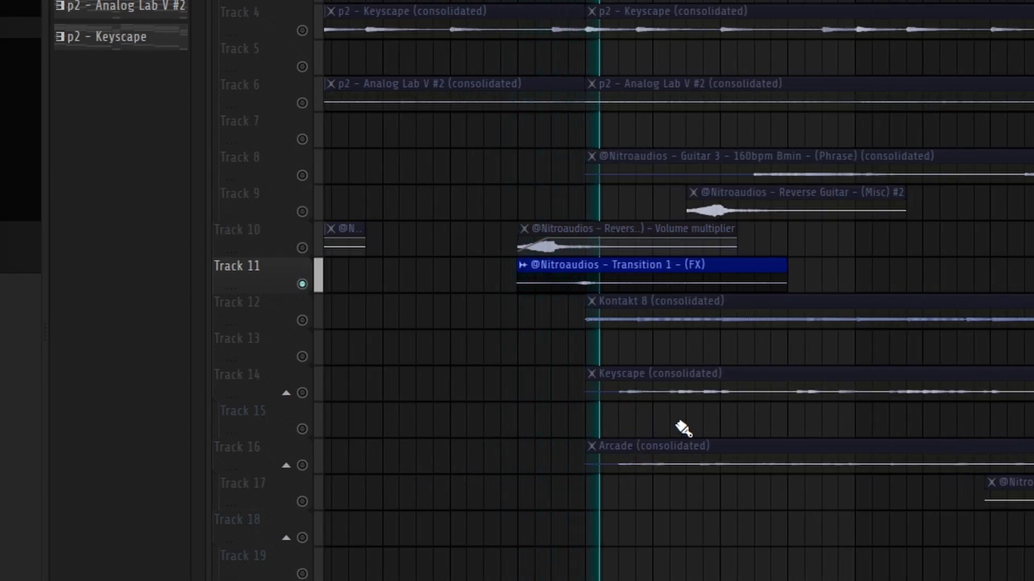
key(space)
right_click(302, 502)
key(space)
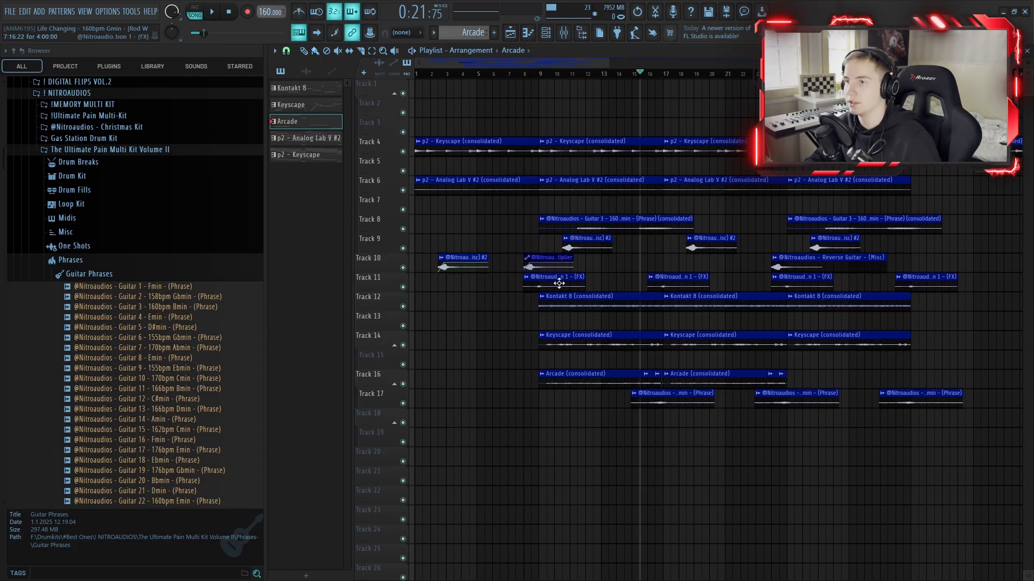
- Open the Arcade layer's piano roll and view its A Million Stars instrument
scroll(434, 272, down, 3)
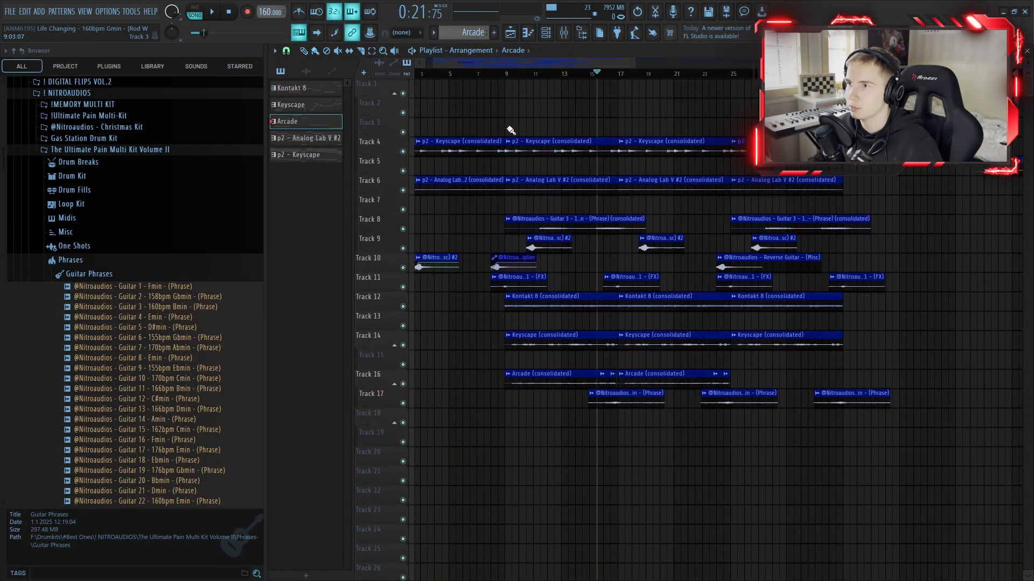
double_click(530, 129)
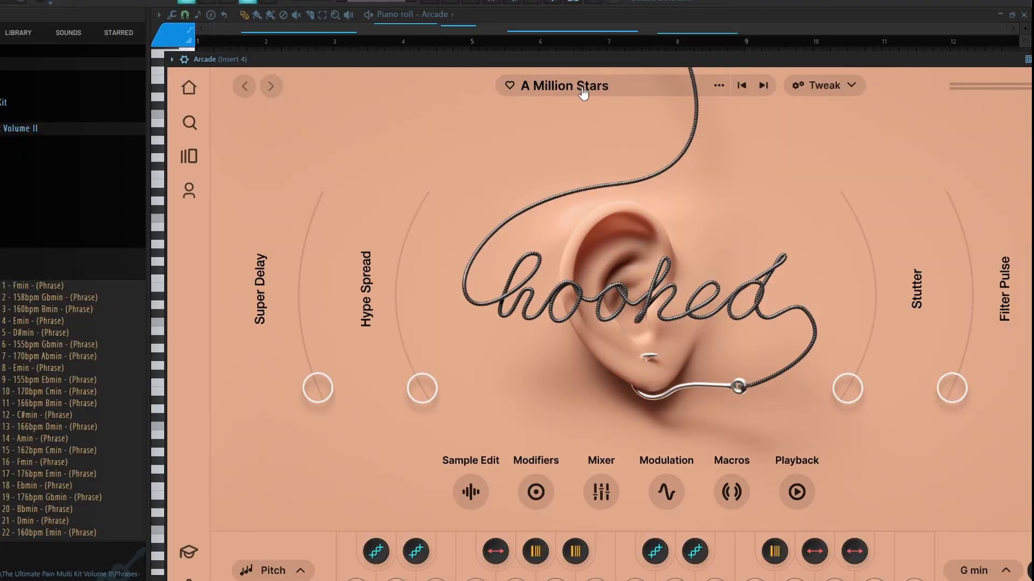
click(494, 1)
click(510, 33)
- Inspect the Arcade layer's effects on mixer Insert 4, including ValhallaVintageVerb, Fruity Delay 3 and Fruity parametric EQ 2
double_click(560, 130)
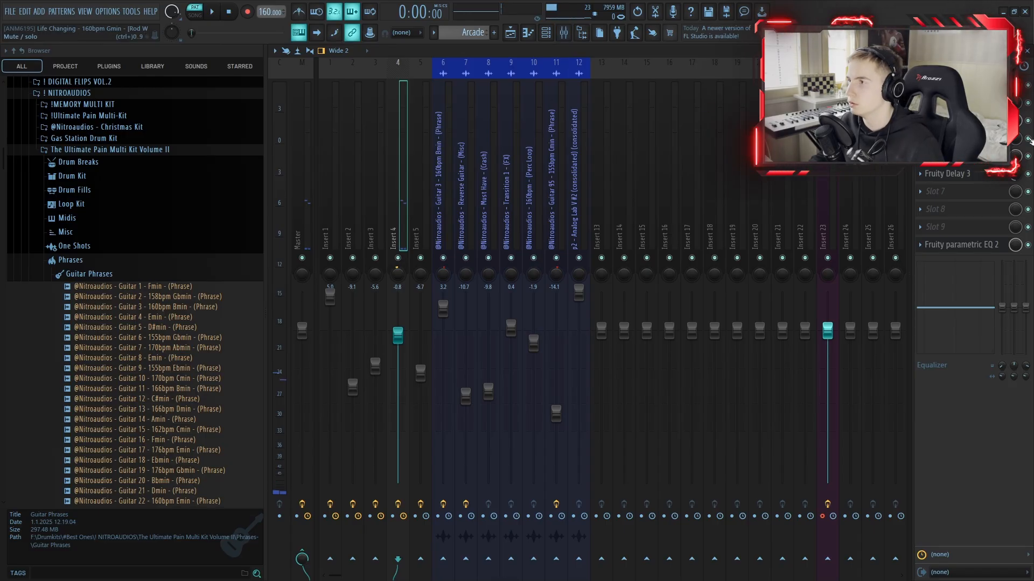
click(948, 121)
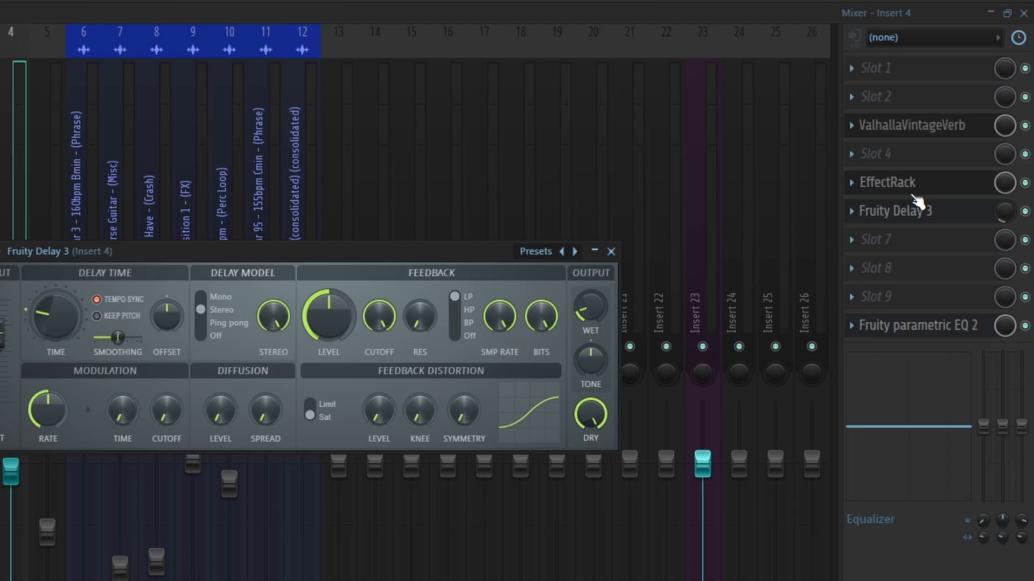
click(922, 328)
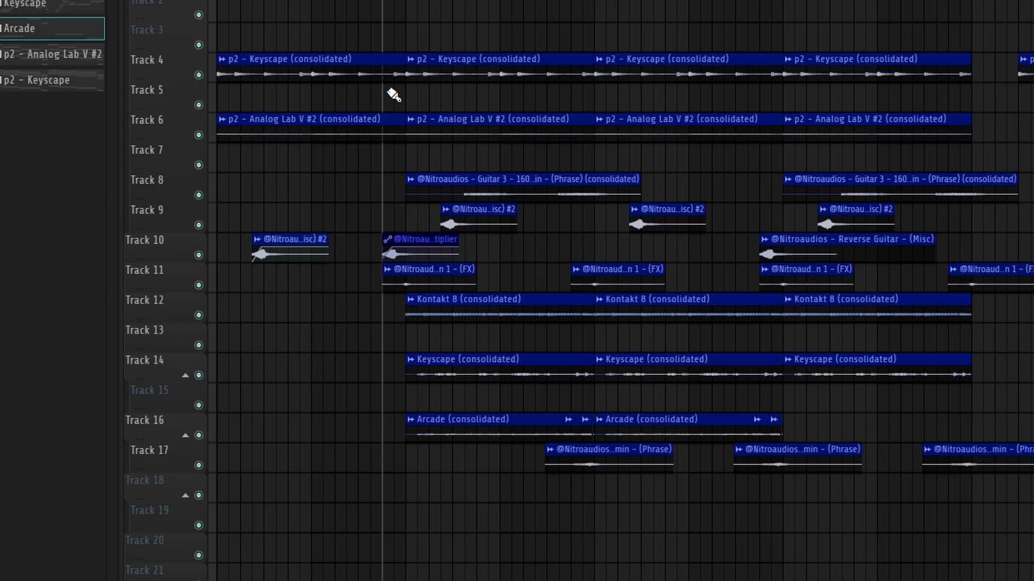
- Play back the full arrangement from the start of the second clip on Track 10
key(space)
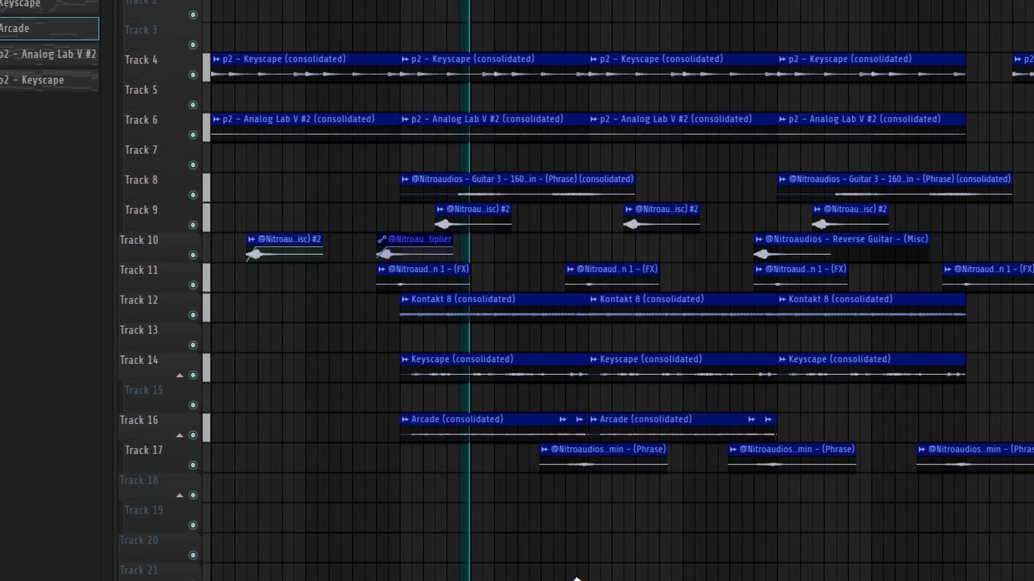
scroll(578, 576, down, 3)
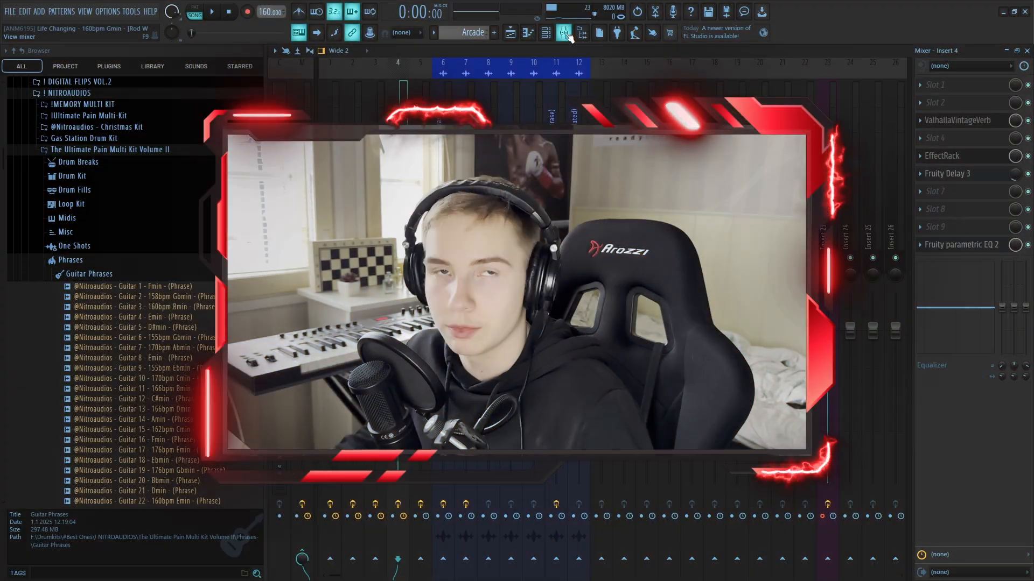
click(564, 34)
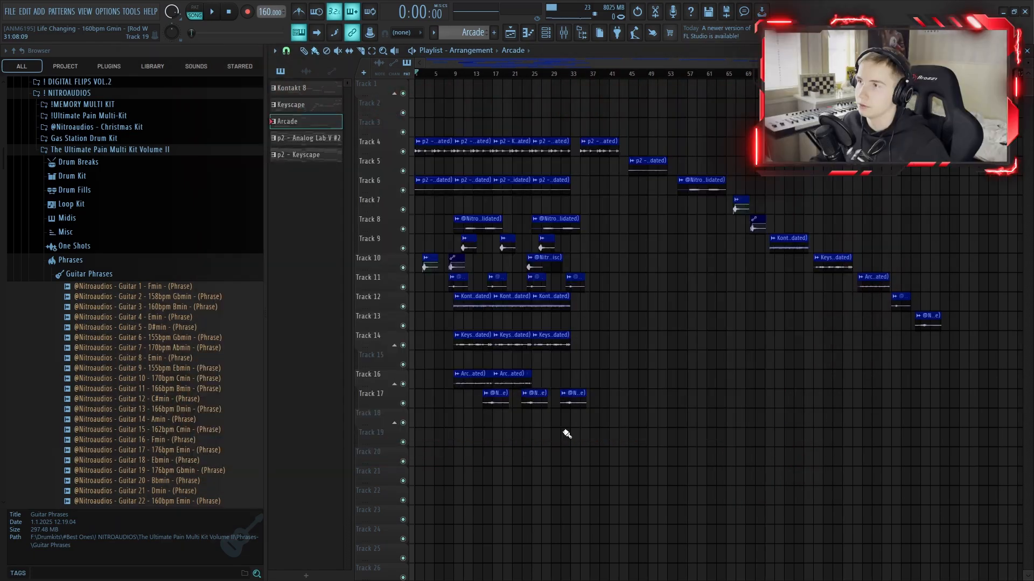
- Load the Low Cut & Widen preset from the Ultimate Pain Multi Kit Volume II Effect Chains onto the Master mixer track
click(83, 262)
click(70, 260)
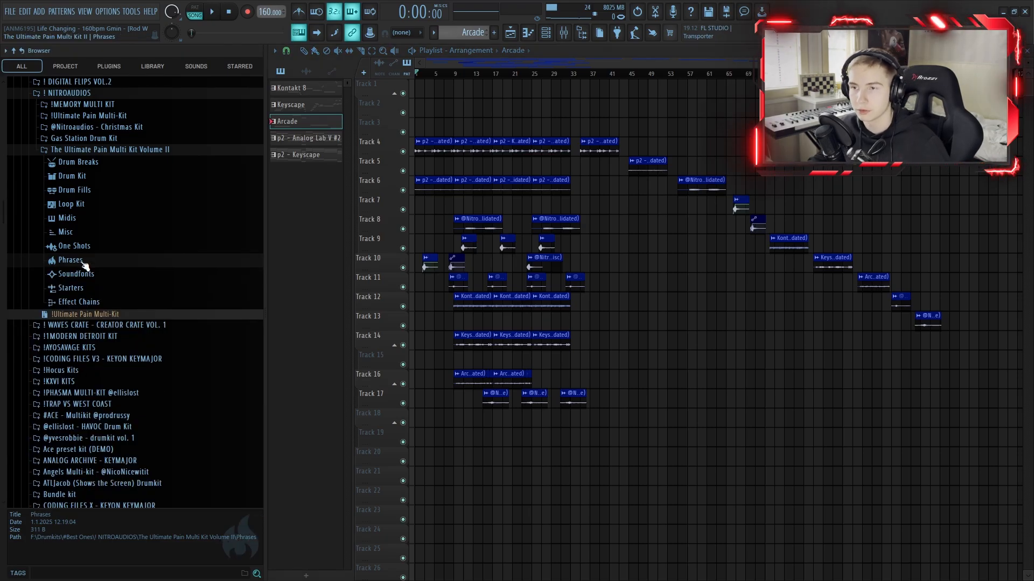
click(104, 304)
key(F9)
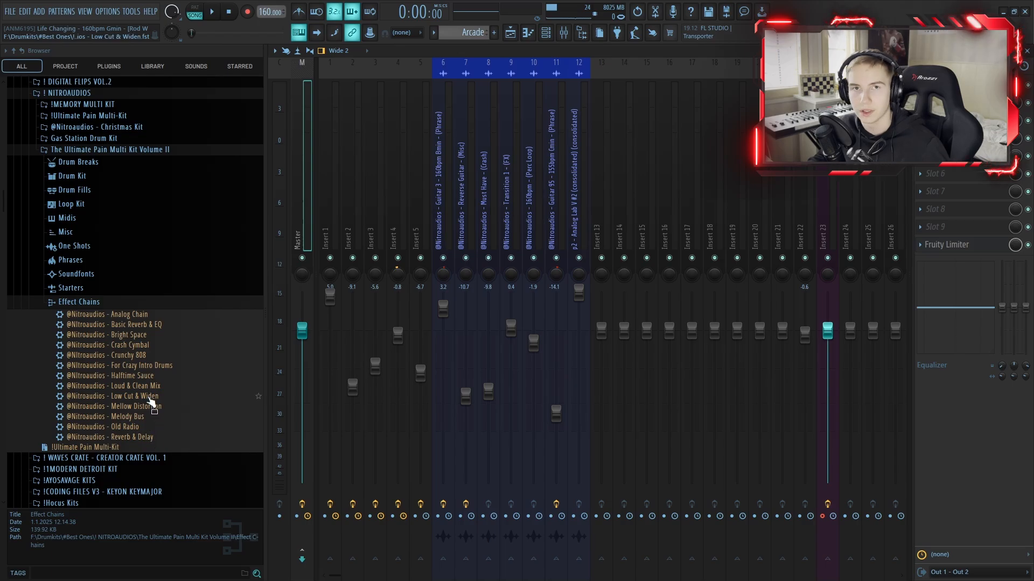
drag(153, 403, 302, 232)
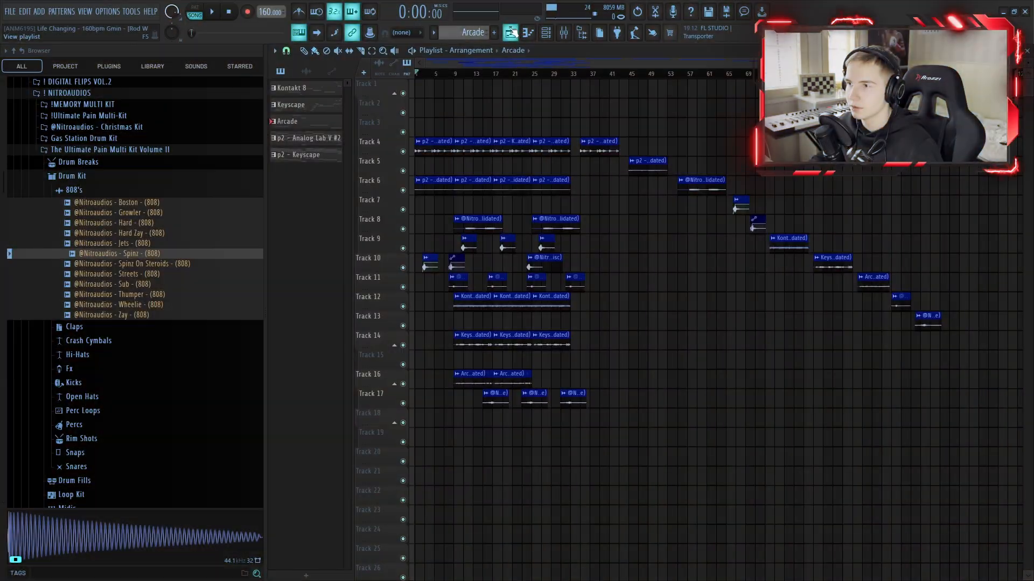
- Audition hi-hats in the Drum Kit folder and add the Favorite hi-hat to the channel rack
click(511, 33)
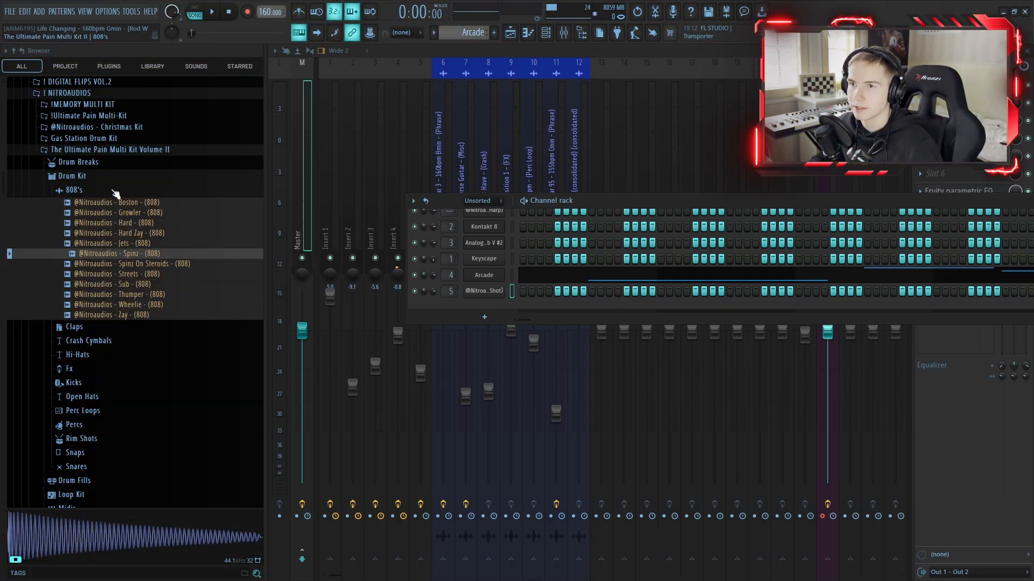
click(116, 191)
click(88, 233)
click(157, 286)
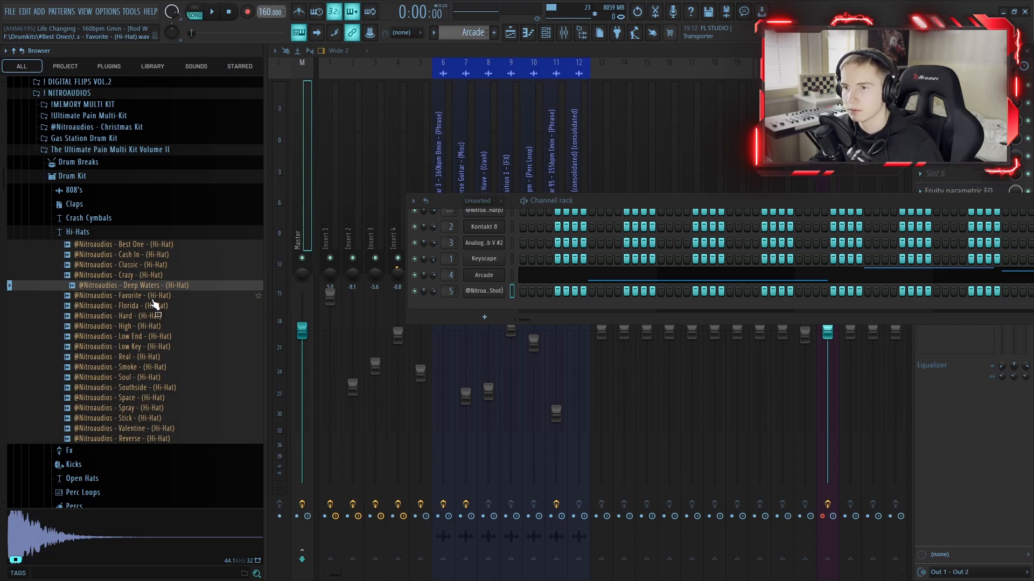
drag(153, 298, 472, 313)
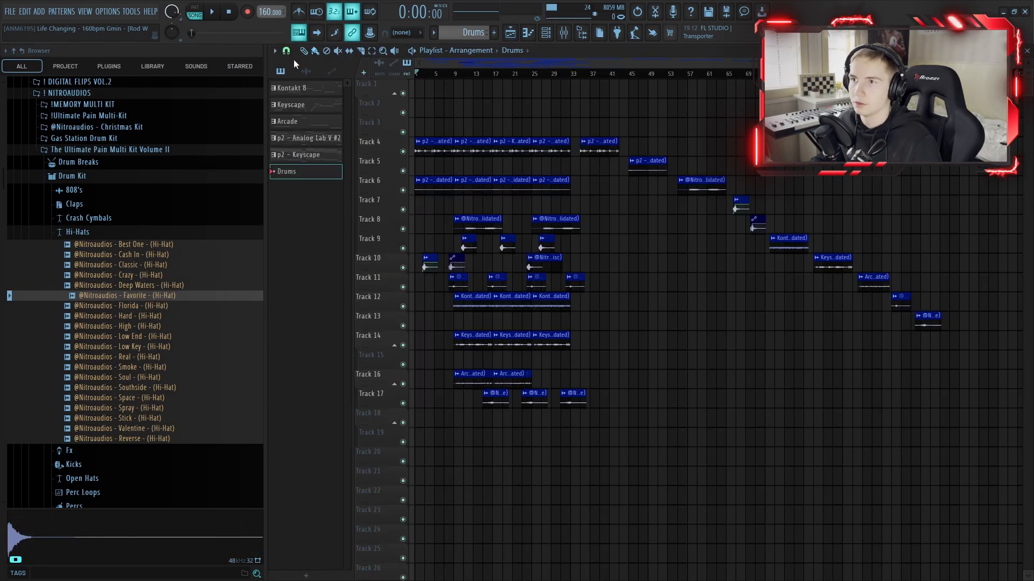
- Place the Drums pattern on Track 18 spanning bars 9 to 17, and set that range as the playback loop
scroll(445, 444, up, 5)
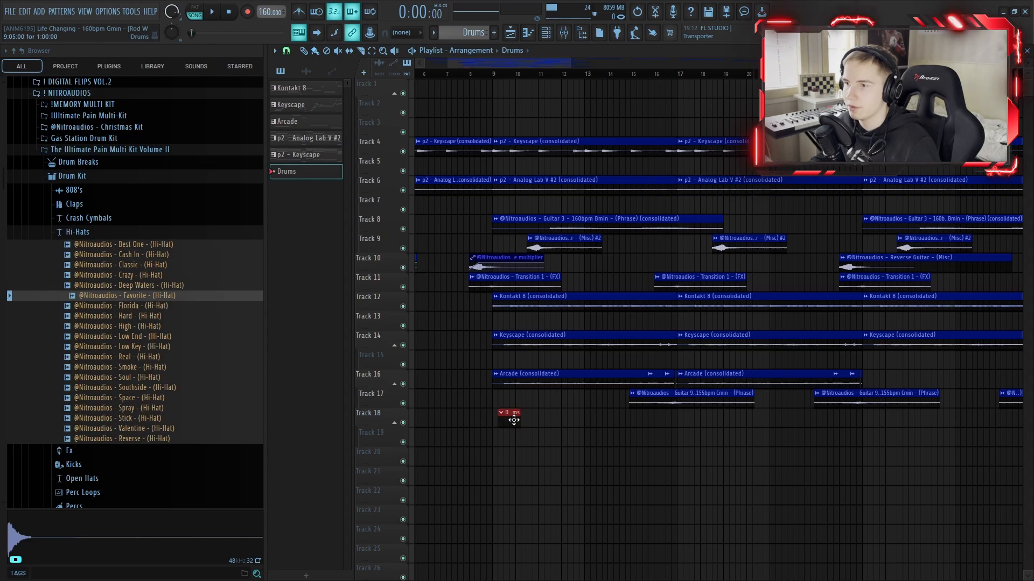
drag(513, 420, 673, 440)
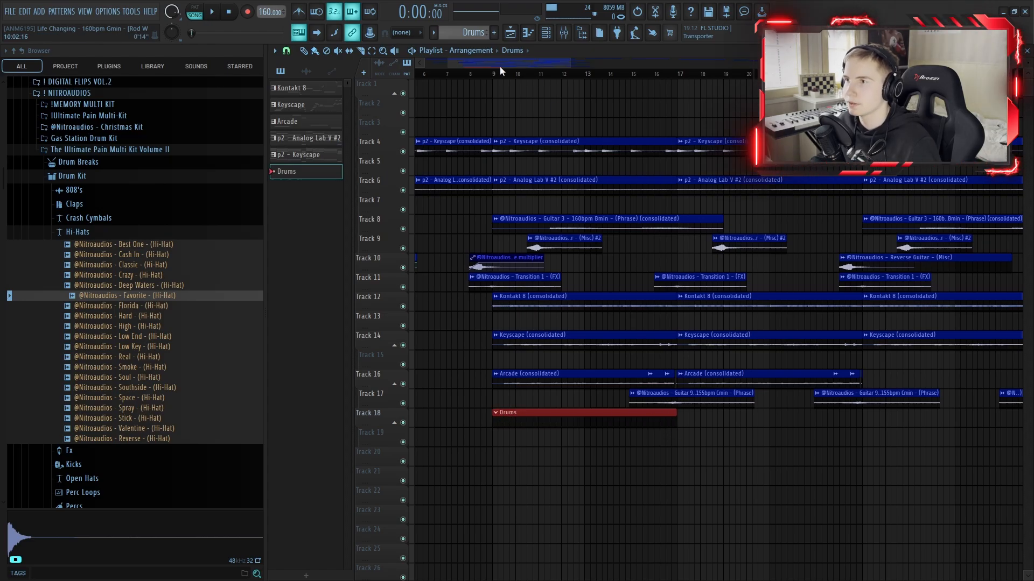
drag(499, 73, 678, 75)
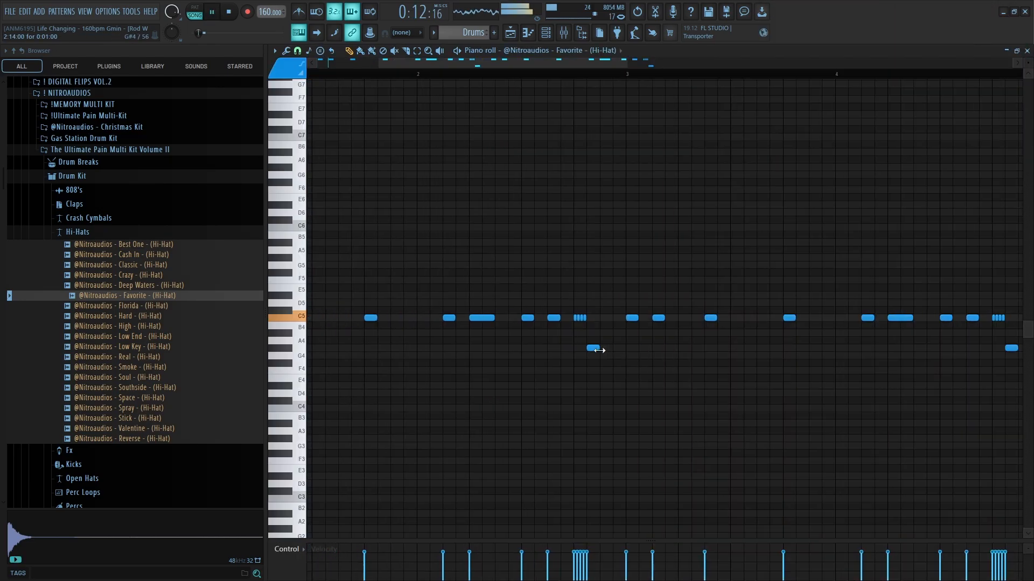
- Move the G#4 notes in the Favorite hi-hat pattern one step later
scroll(602, 349, up, 1)
drag(595, 348, 605, 348)
scroll(609, 350, down, 4)
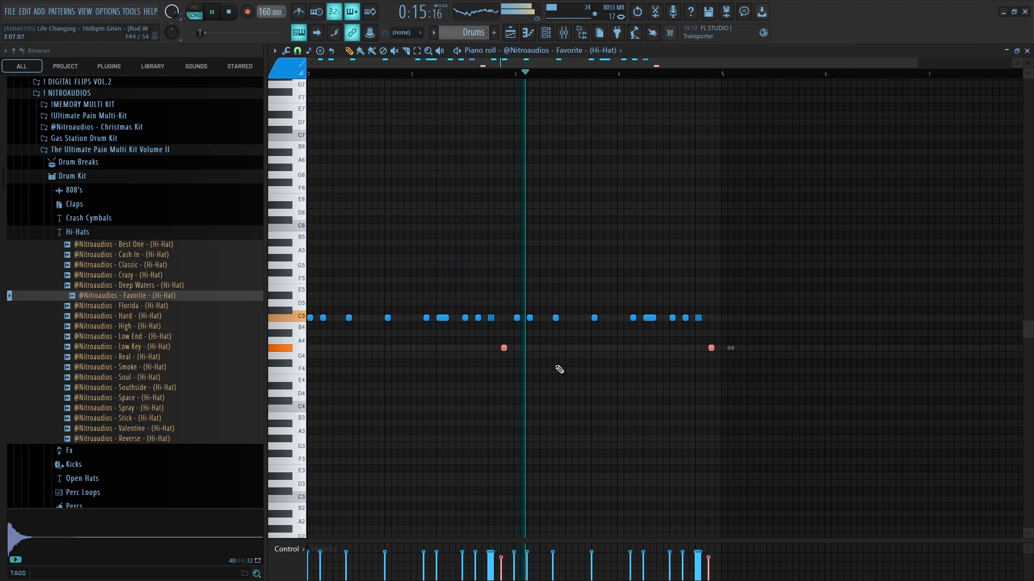
scroll(645, 346, up, 3)
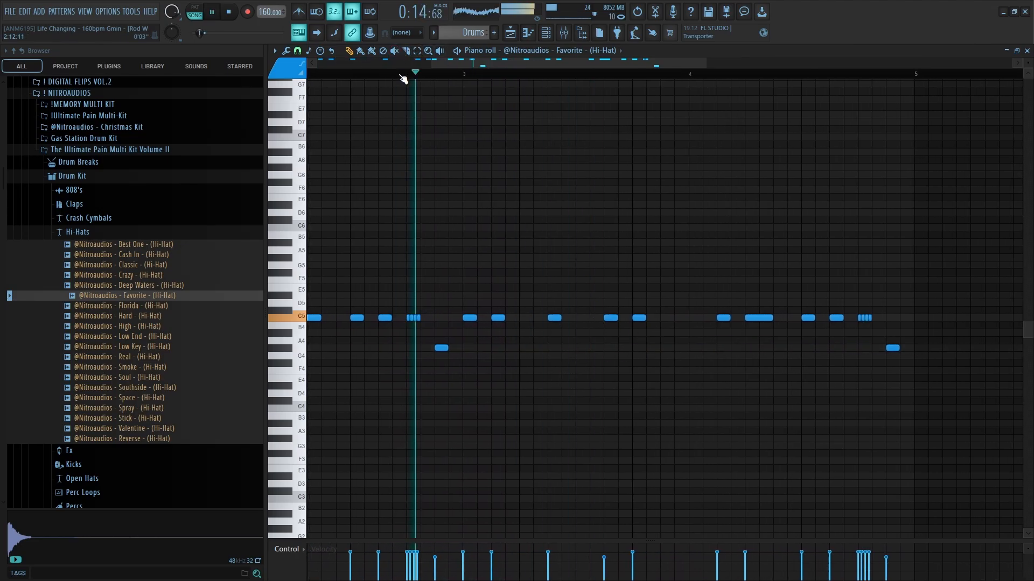
- Replace the fast hi-hat roll and G#4 note at the end of bar 4 with three consecutive C5 notes
scroll(676, 318, up, 2)
scroll(750, 339, down, 3)
scroll(750, 353, up, 3)
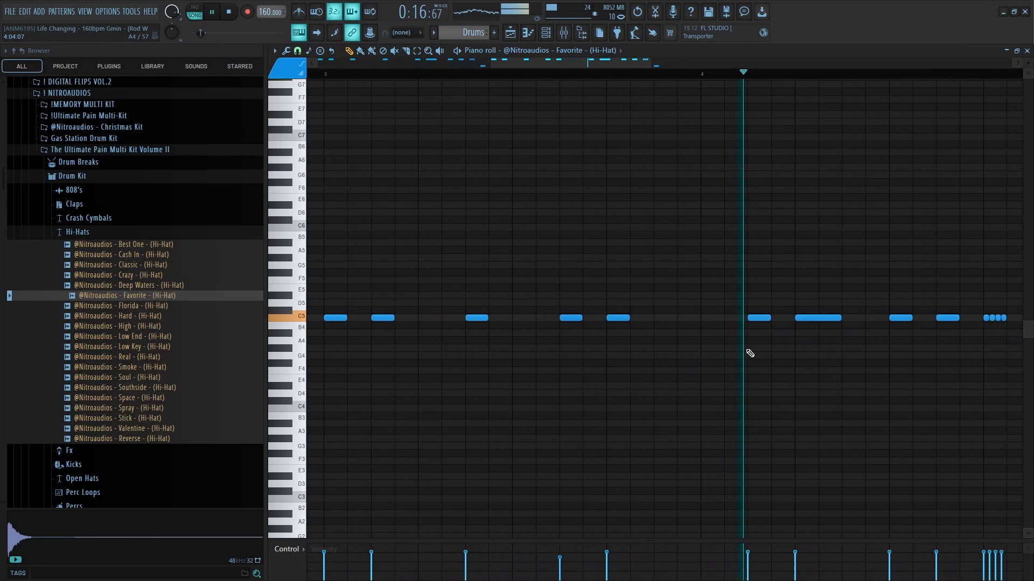
scroll(901, 355, down, 3)
scroll(890, 334, up, 3)
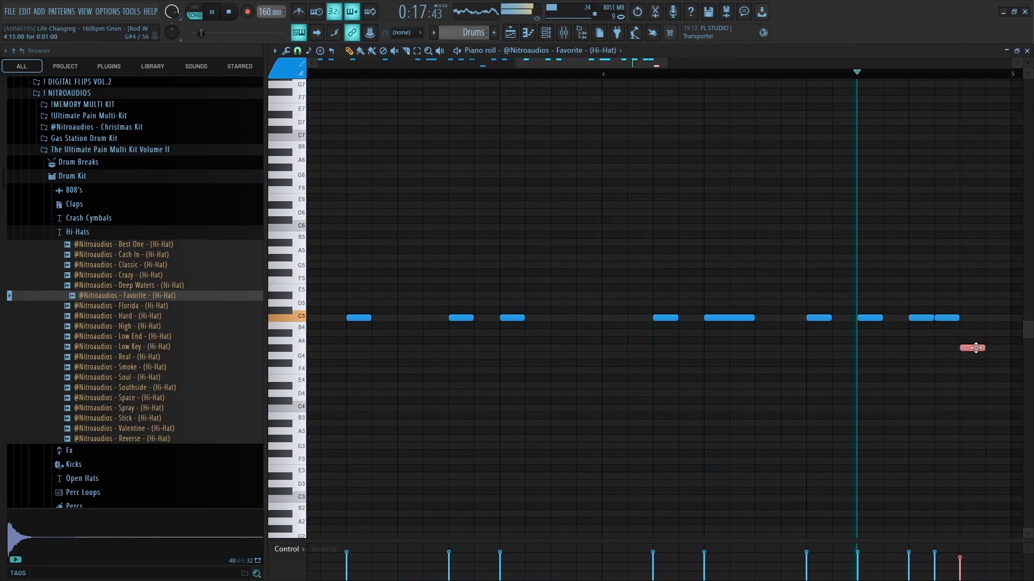
scroll(984, 365, down, 2)
scroll(734, 365, down, 2)
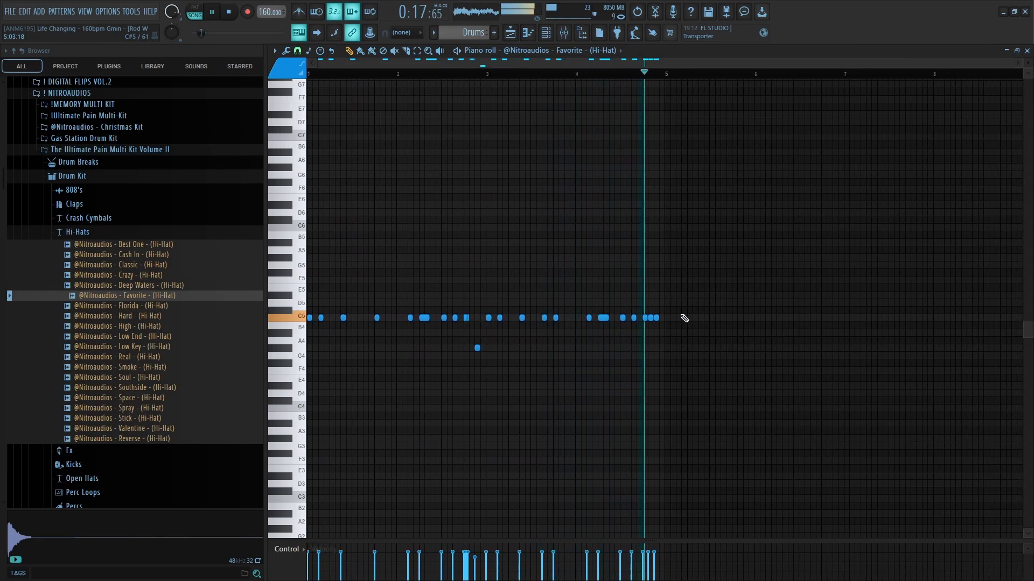
- Arrange the C5 hi-hats ending bar 4 into two groups of three consecutive notes, and duplicate the pattern to eight bars
scroll(657, 386, up, 3)
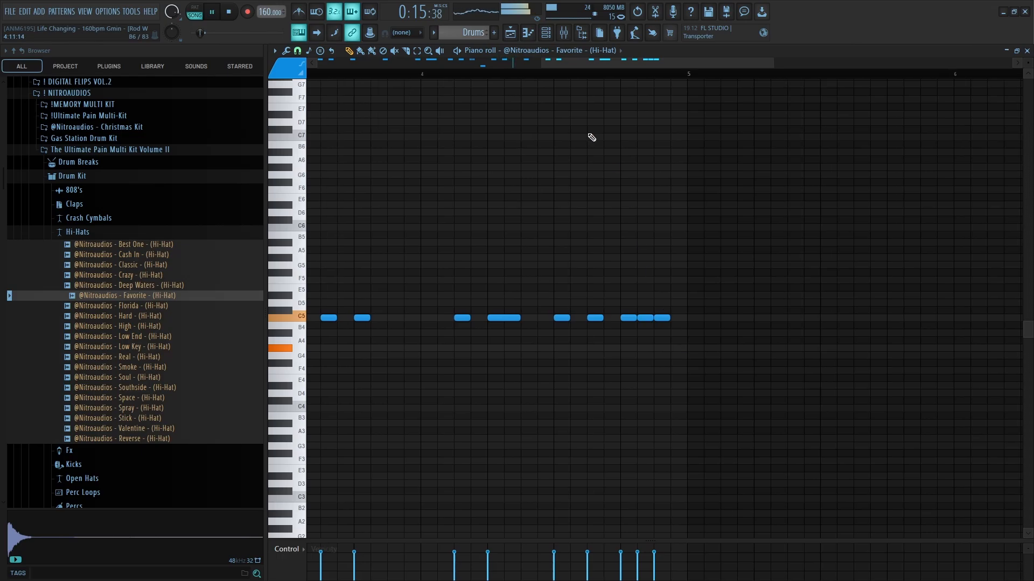
drag(680, 319, 668, 322)
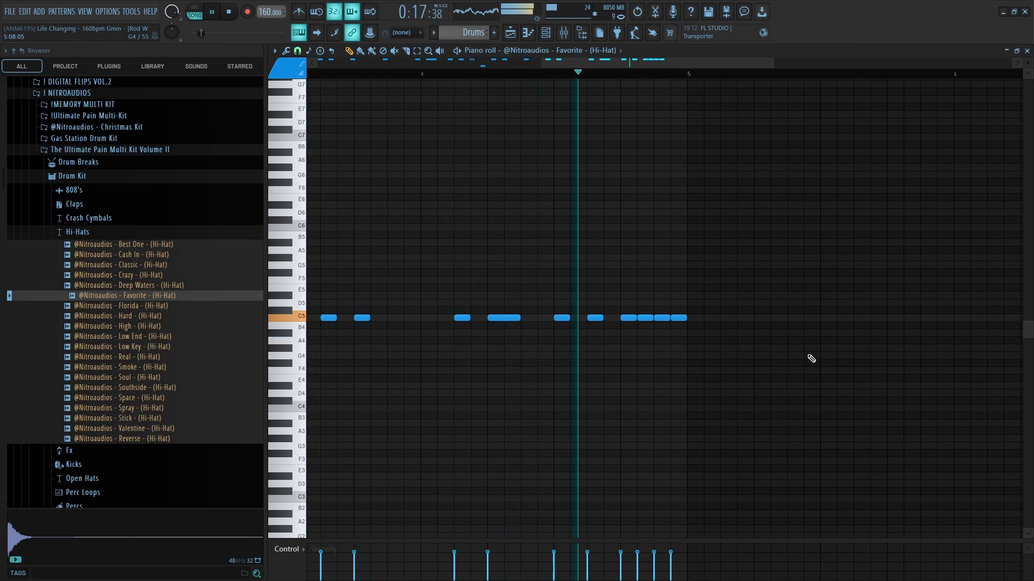
scroll(653, 330, down, 1)
right_click(666, 318)
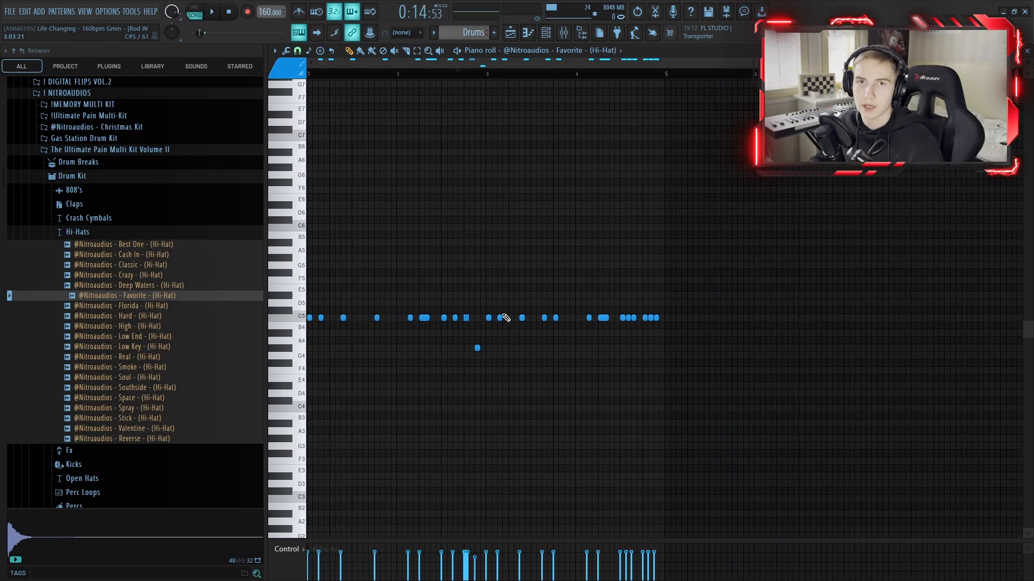
key(ctrl+a)
key(ctrl+b)
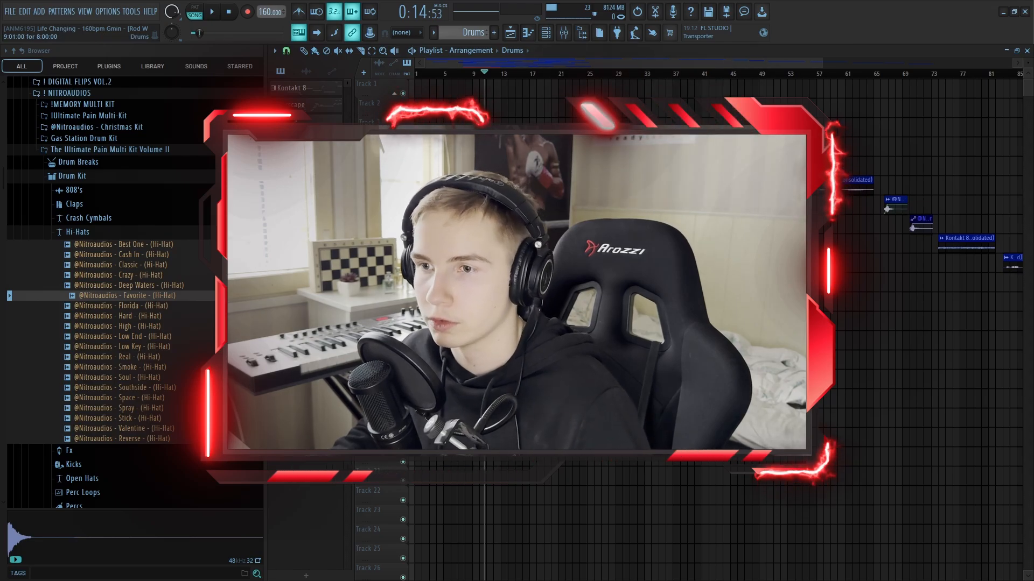
- Audition the kit's Rim Shots and add the Lust rim to the channel rack
click(77, 232)
click(81, 315)
click(115, 370)
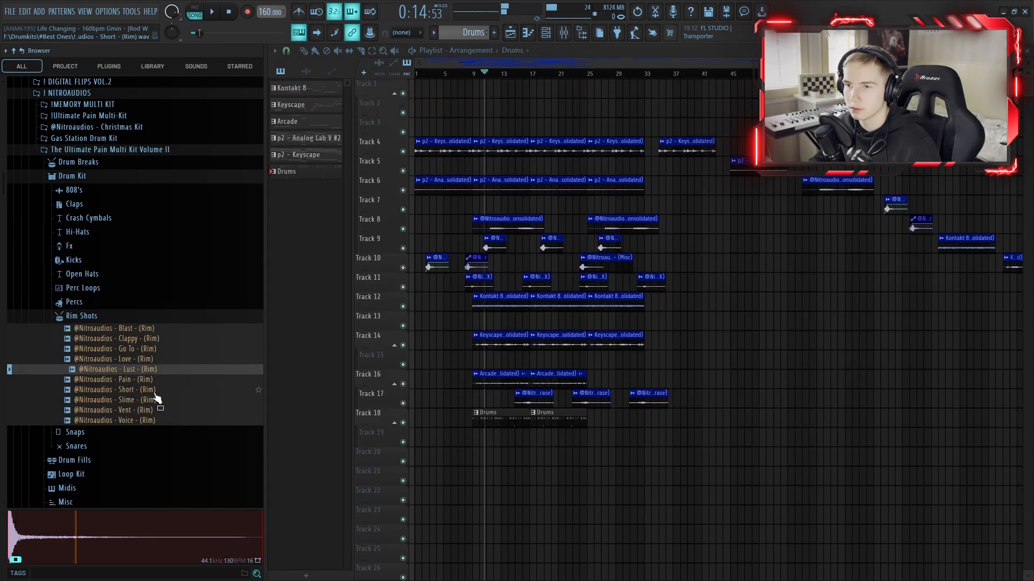
drag(143, 369, 490, 309)
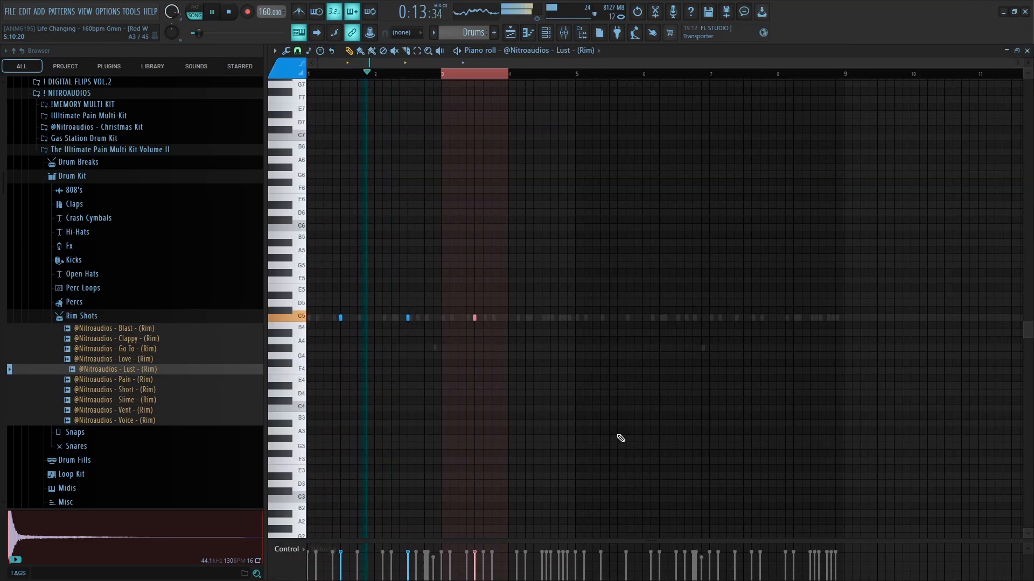
- Repeat the Lust rim's C5 note on beat 3 of every bar across all eight bars
key(ctrl+b)
key(ctrl+b)
key(ctrl+b)
key(ctrl+b)
key(ctrl+b)
key(ctrl+d)
- Route the Favorite hi-hat and Lust rim channels to mixer Inserts 13 and 14, and lower the rim's level to -1.8 dB
click(548, 39)
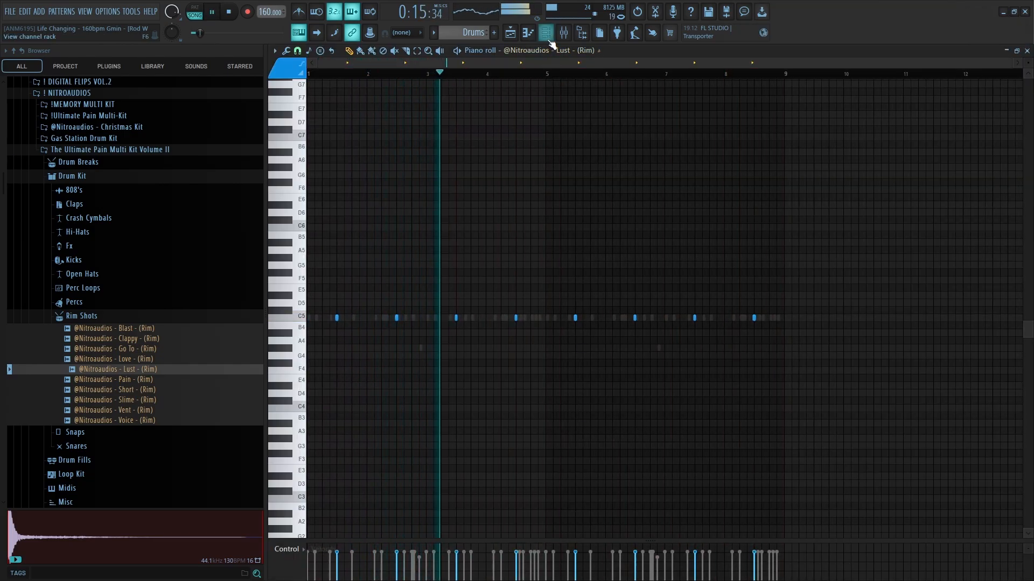
key(ctrl+a)
click(548, 34)
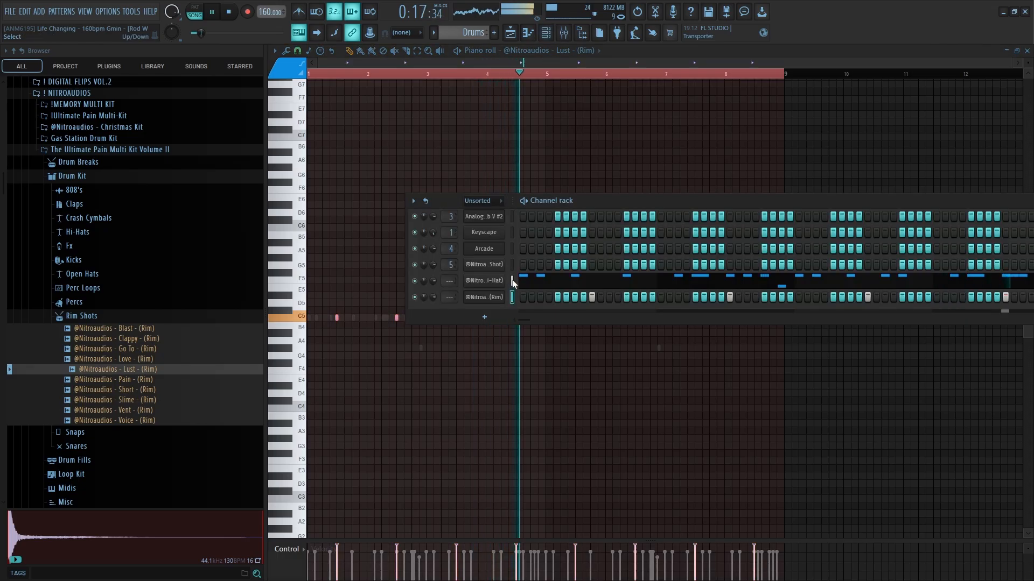
click(569, 38)
click(628, 183)
click(604, 205)
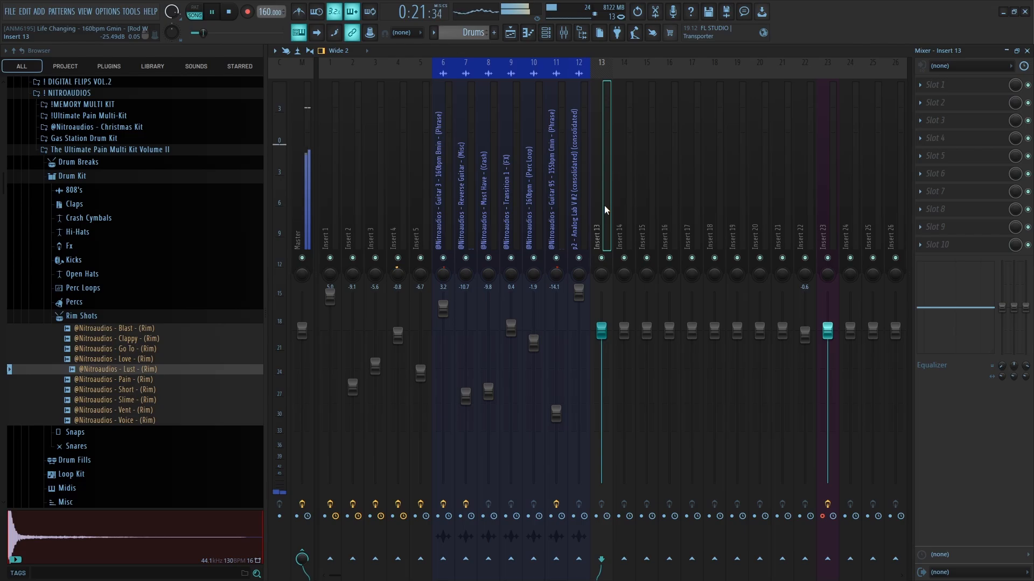
right_click(604, 205)
mouse_move(644, 198)
click(765, 200)
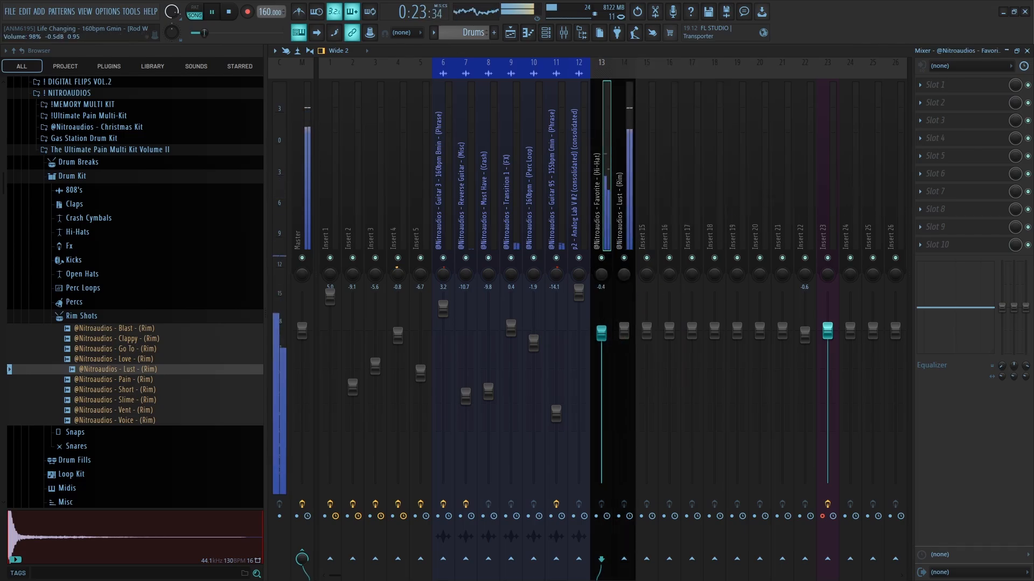
drag(624, 330, 624, 345)
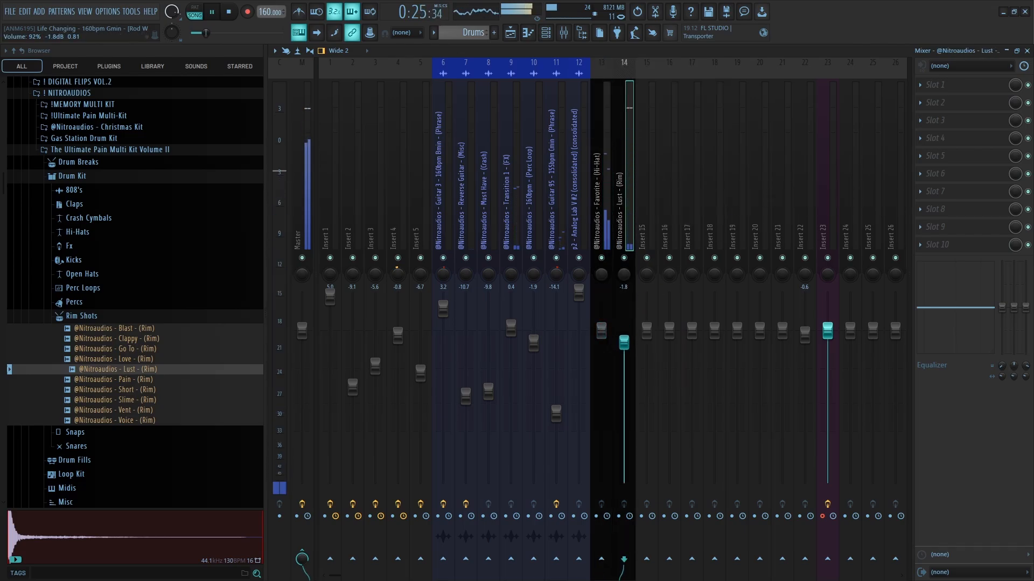
- Delete the Go To open hat's C5 note in bar 2, and place C5 notes on beats 1 and 4 of bar 3
click(511, 34)
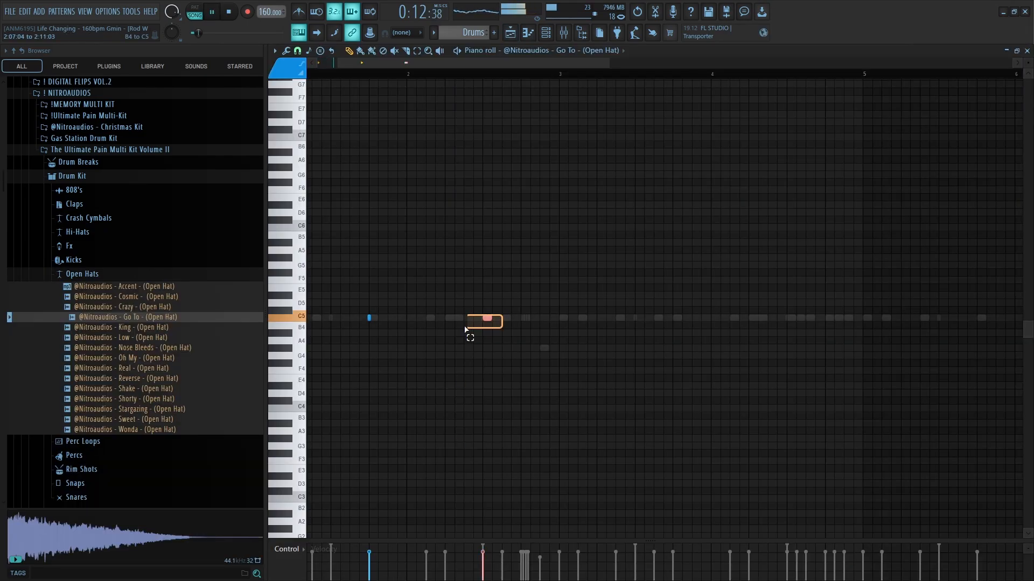
drag(465, 330, 462, 330)
key(Delete)
scroll(401, 332, up, 3)
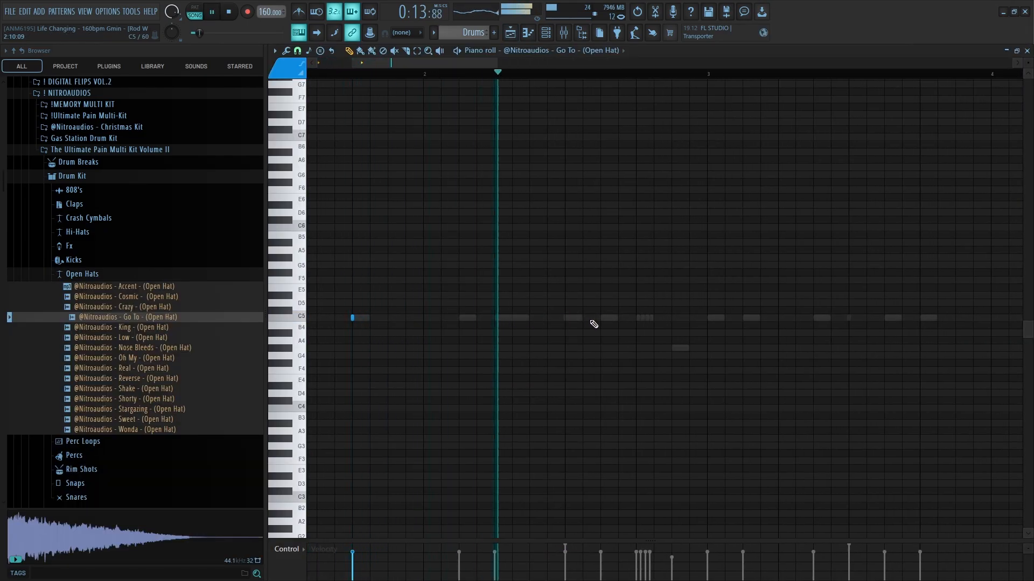
scroll(711, 324, down, 3)
scroll(717, 324, up, 3)
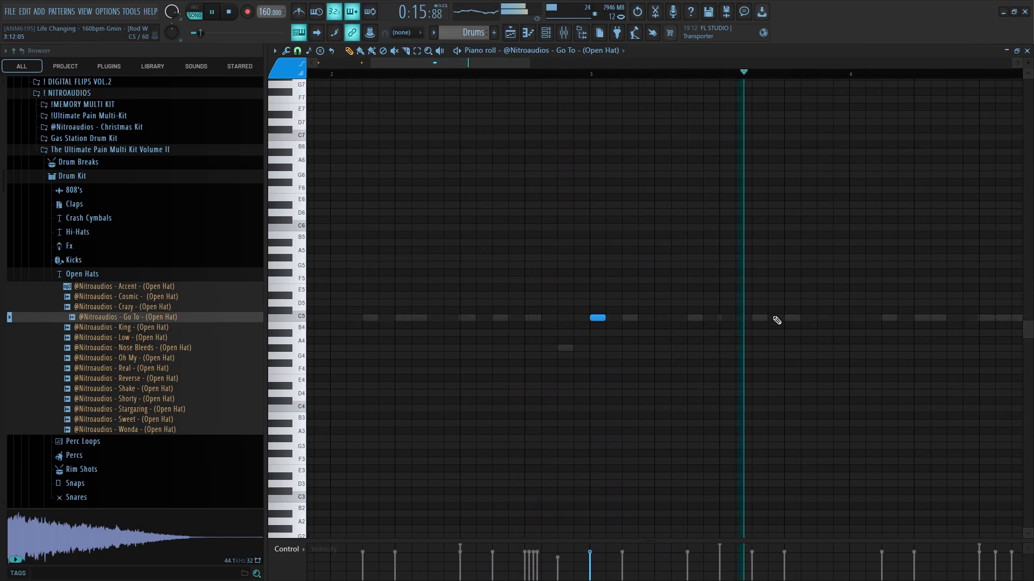
click(787, 319)
- Duplicate the first four bars of open hat notes into bars 5 to 8
scroll(802, 332, down, 3)
scroll(824, 338, up, 1)
scroll(835, 340, down, 1)
drag(820, 74, 311, 75)
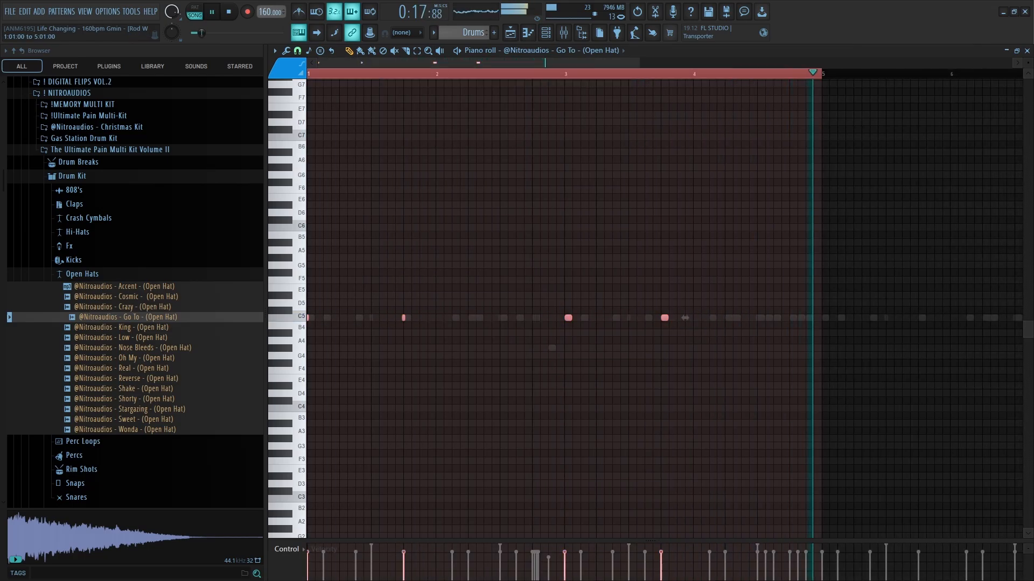
key(ctrl+b)
scroll(474, 431, down, 3)
key(ctrl+d)
- Add two more C5 open hats in bar 8, on steps 7 and 12
scroll(629, 344, up, 3)
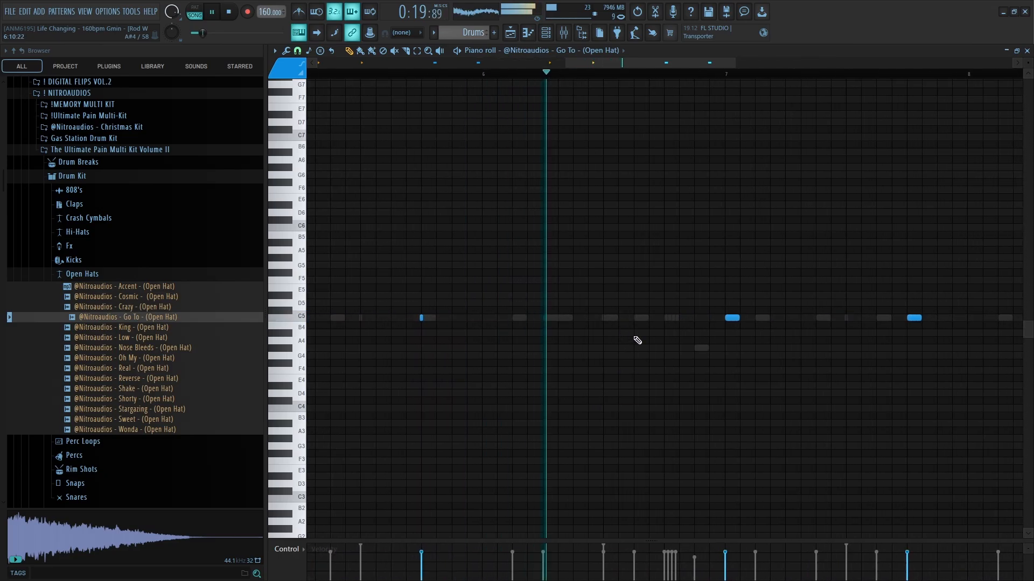
scroll(662, 350, down, 3)
scroll(724, 372, up, 3)
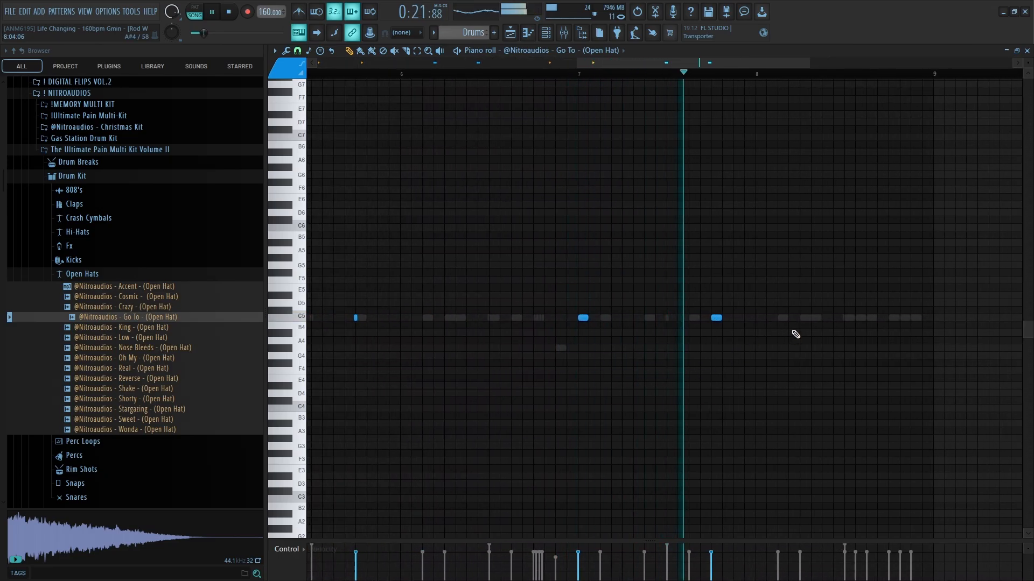
click(877, 318)
key(space)
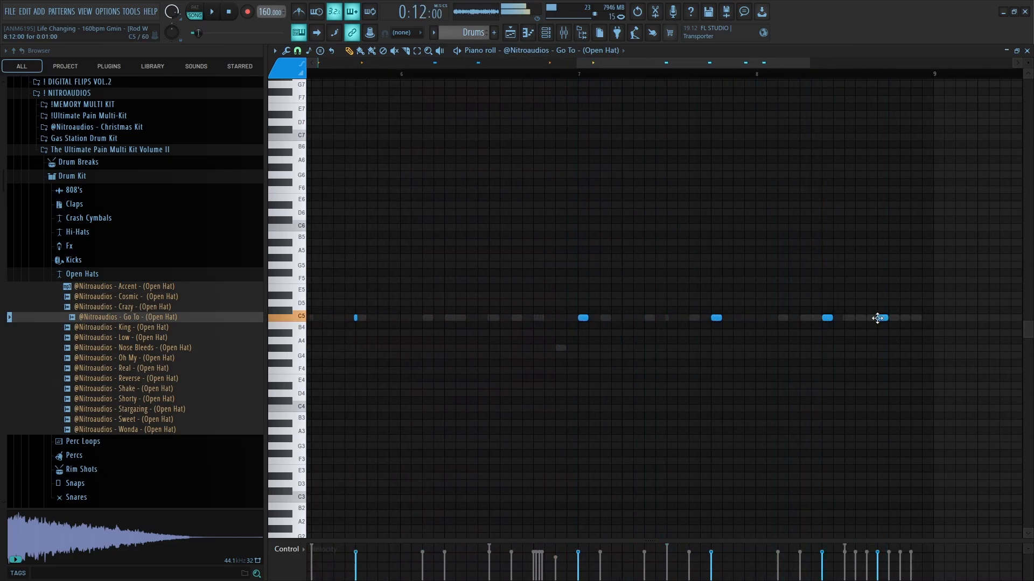
scroll(861, 334, down, 4)
key(ctrl+a)
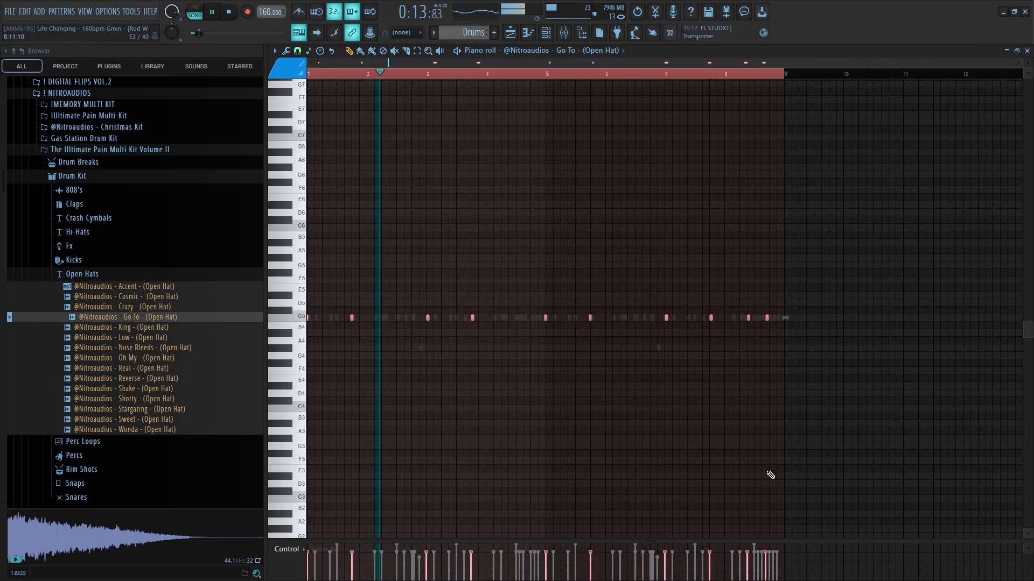
key(ctrl+d)
- Route the Go To open hat to mixer Insert 15, reduce its level, and lower the Lust rim to -3.7 dB
click(515, 34)
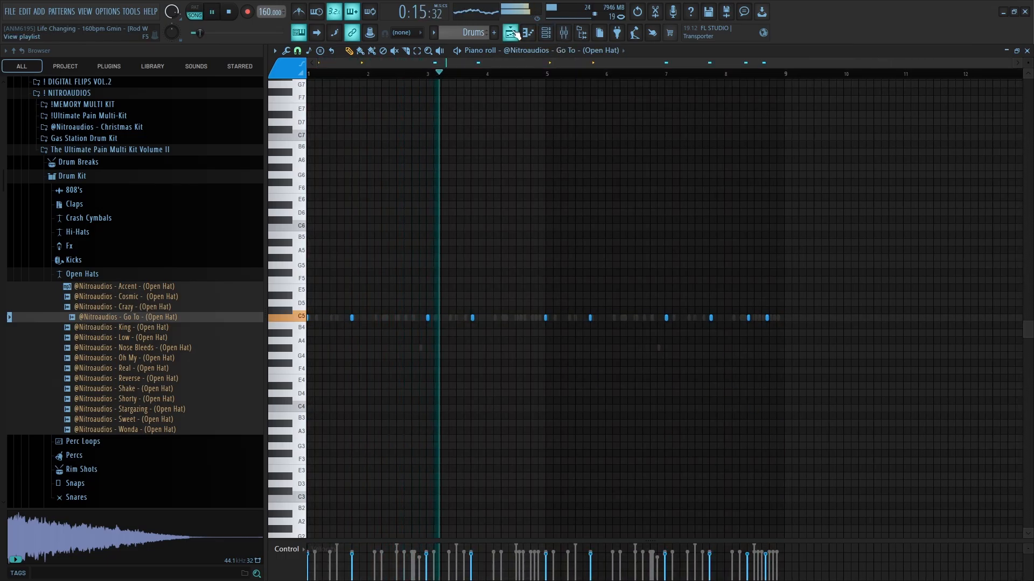
click(546, 33)
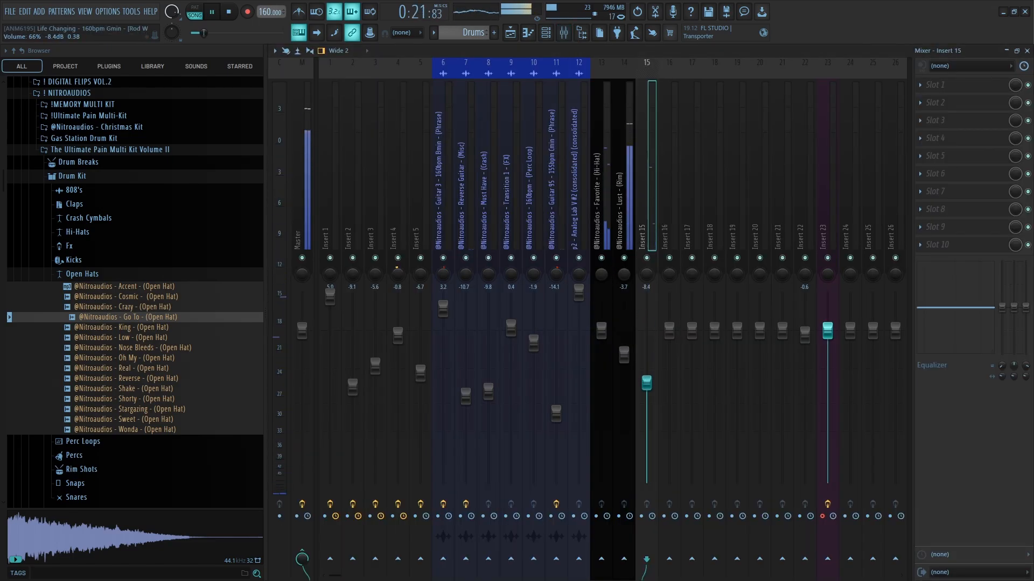
- Shift the last Go To open hat note in bar 8 one step later, onto step 13
click(546, 33)
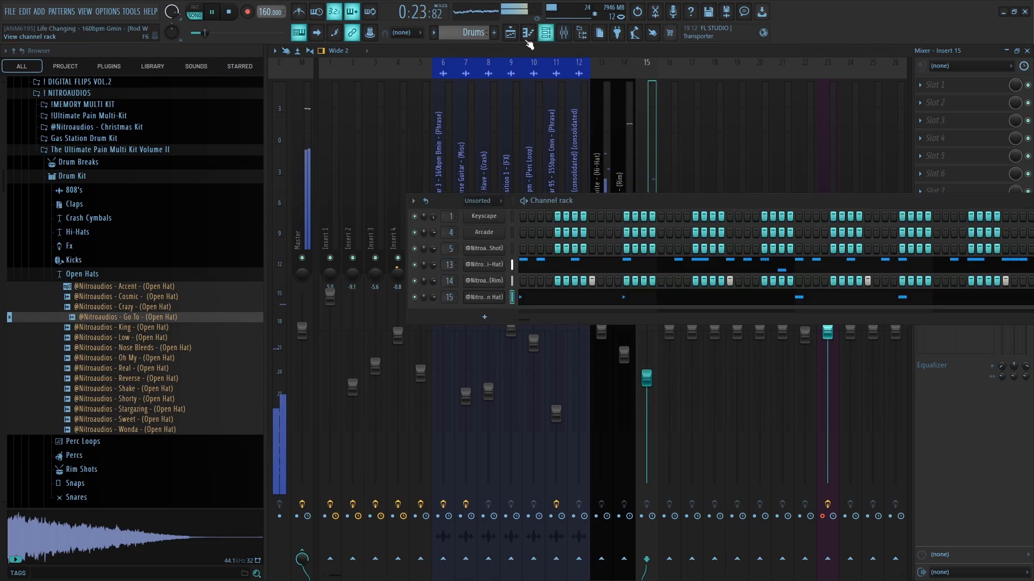
right_click(477, 300)
right_click(477, 300)
click(520, 296)
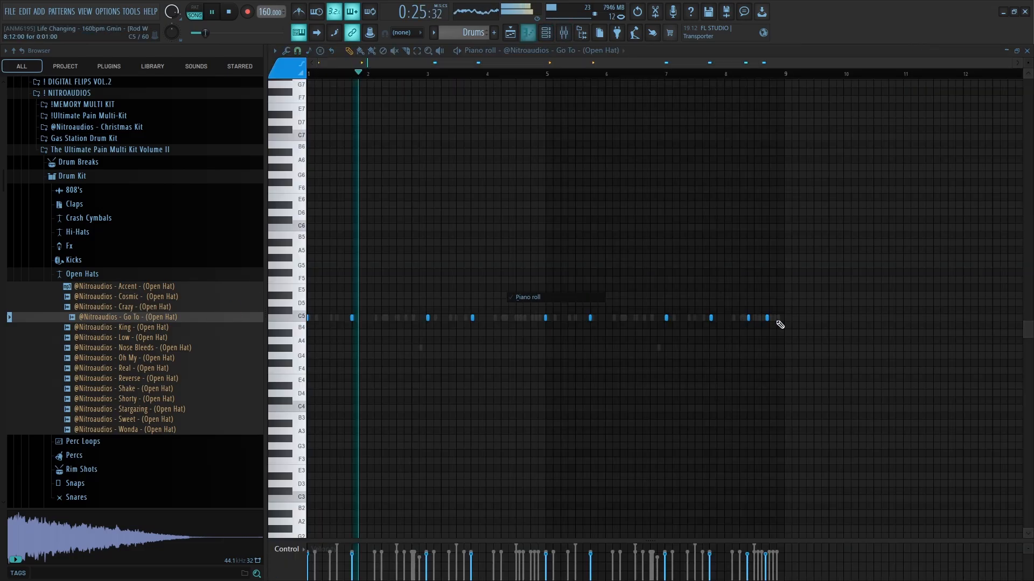
click(707, 74)
scroll(775, 350, up, 3)
scroll(775, 345, down, 5)
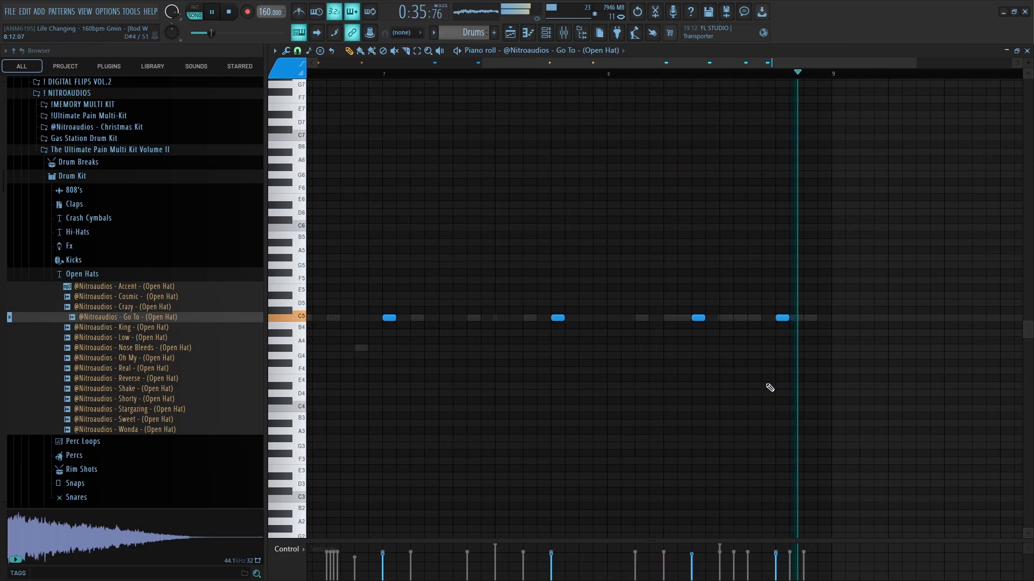
- Add the Spinz 808 from the kit's 808's folder to the channel rack and open its sampler settings
click(545, 33)
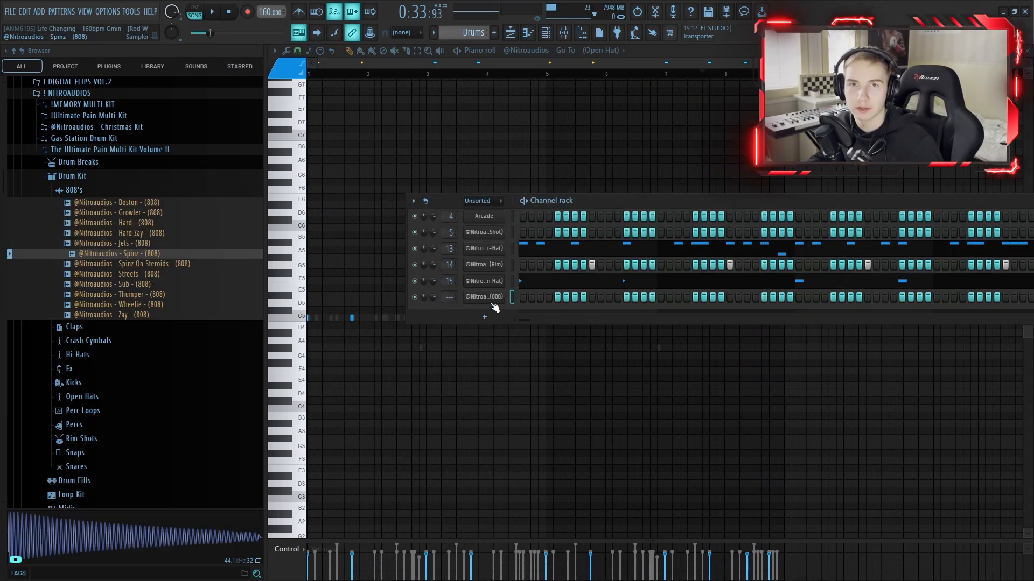
double_click(491, 303)
click(503, 263)
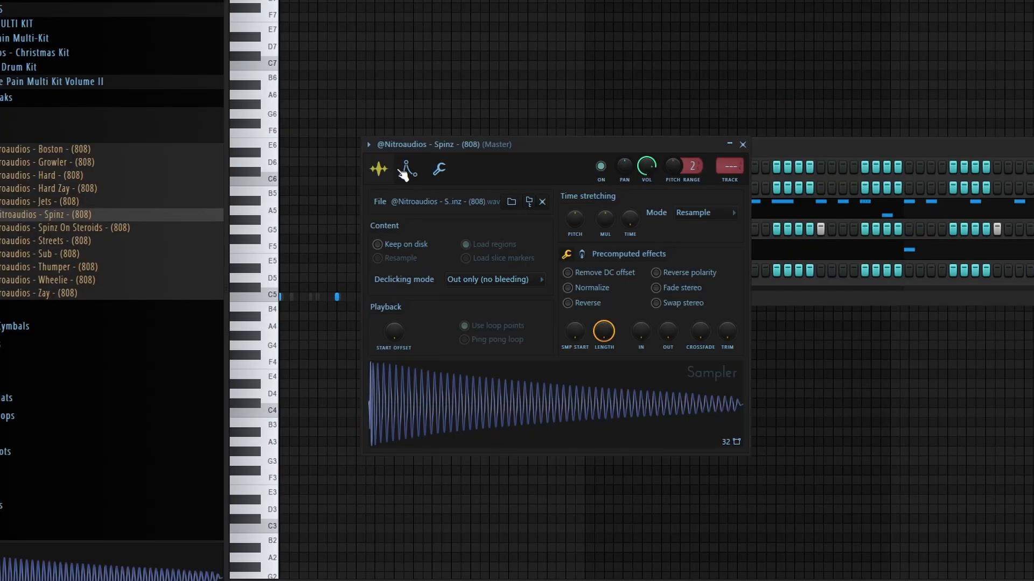
- Raise the Spinz sample's precomputed Boost and apply a fade-out to its tail
drag(502, 144, 484, 126)
click(562, 237)
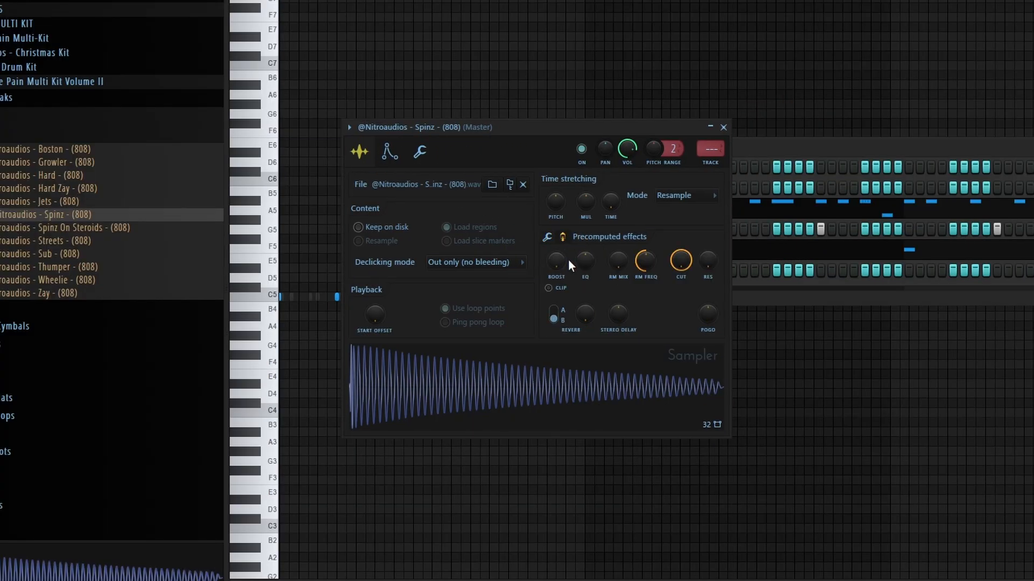
mouse_move(567, 260)
mouse_down()
mouse_move(567, 251)
mouse_move(567, 264)
mouse_up()
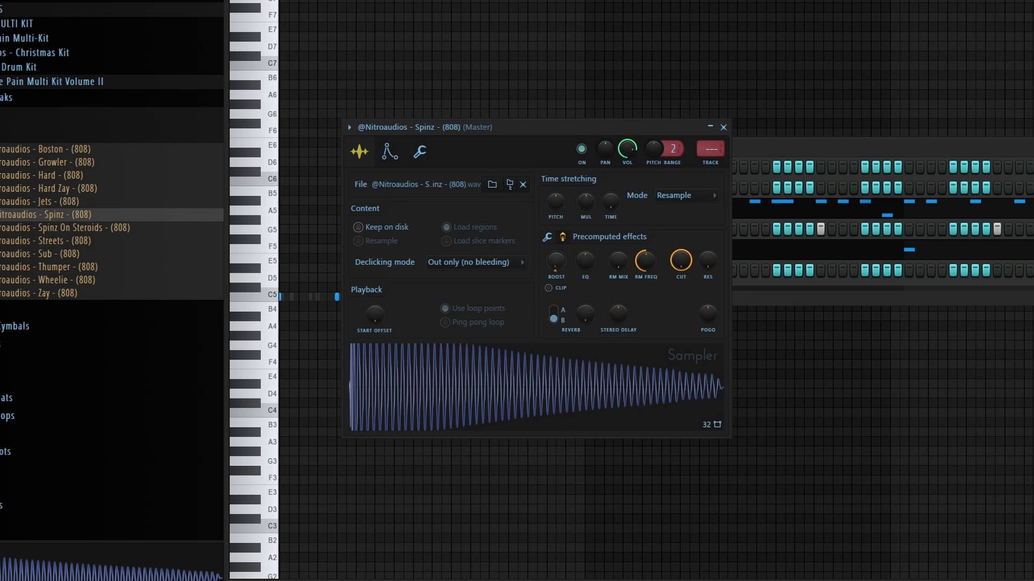
click(557, 241)
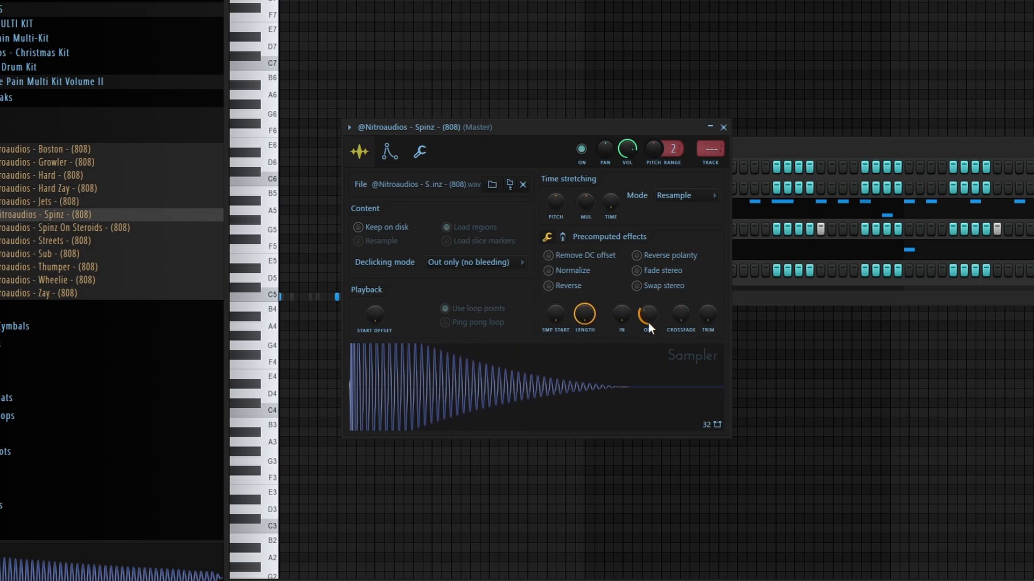
- Set the Spinz 808 channel to cut itself
key(F6)
right_click(509, 270)
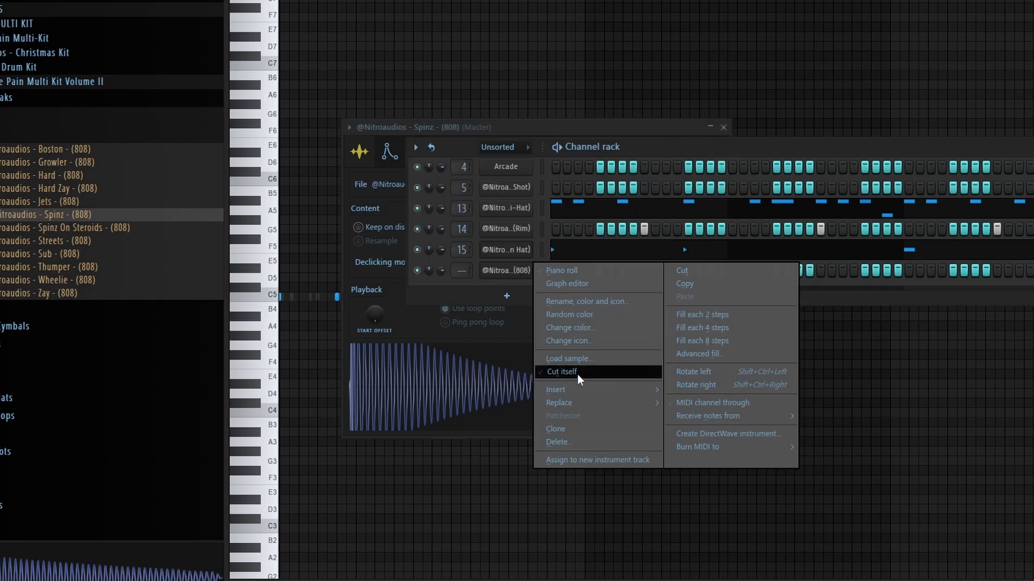
click(577, 373)
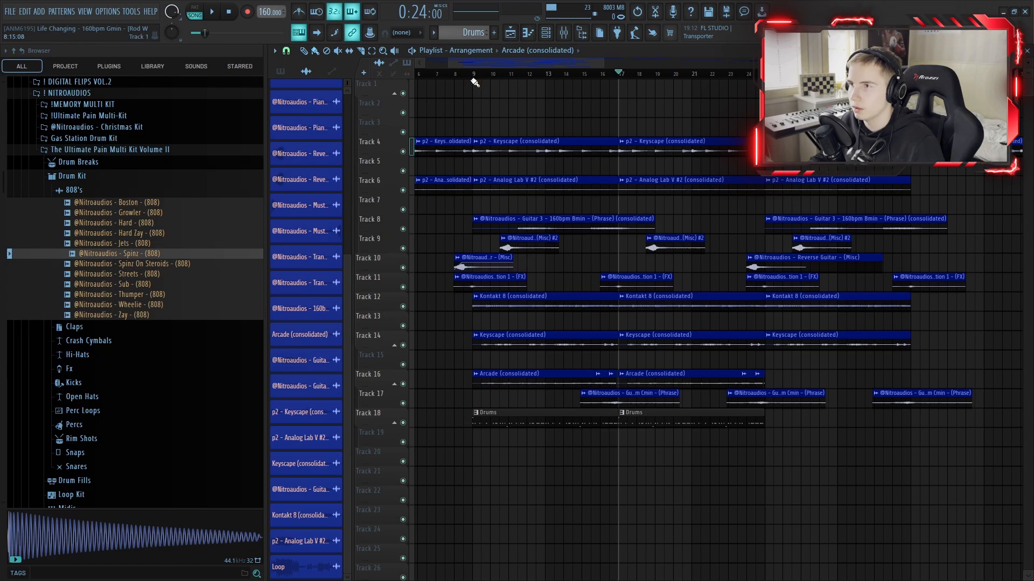
- Move the song position to bar 9 and mute the Kontakt 8 track in the playlist
click(475, 82)
click(403, 306)
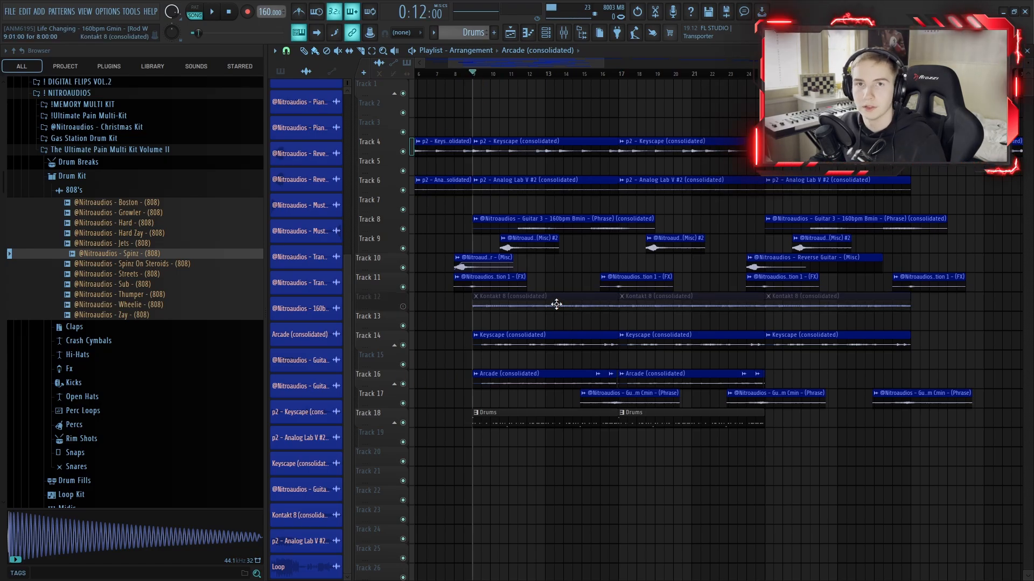
- Write the Spinz 808 line with G5 and F5 in bar 1, three D#5 notes in bar 3, and an A#4 in bar 4
double_click(526, 422)
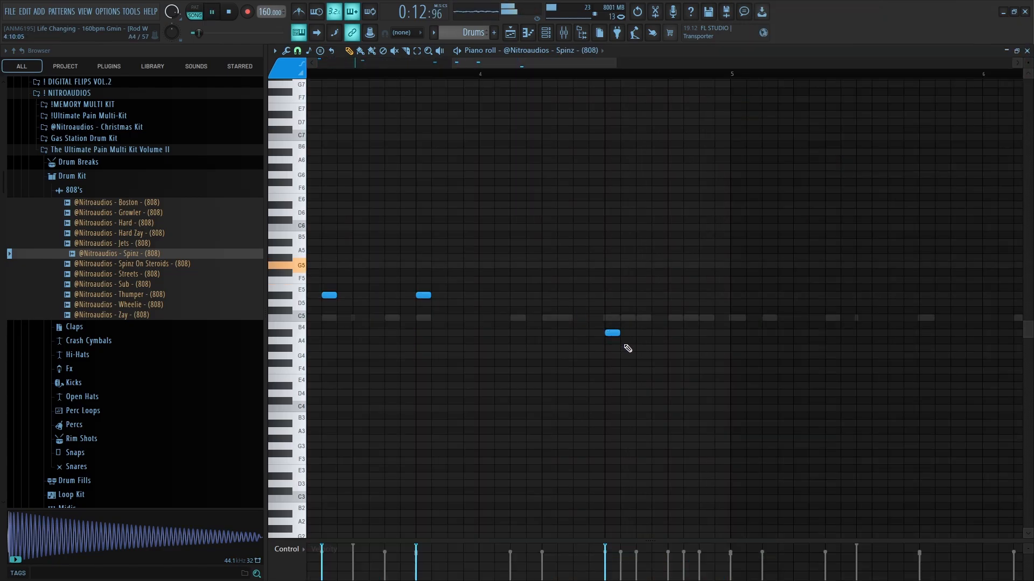
scroll(625, 344, down, 3)
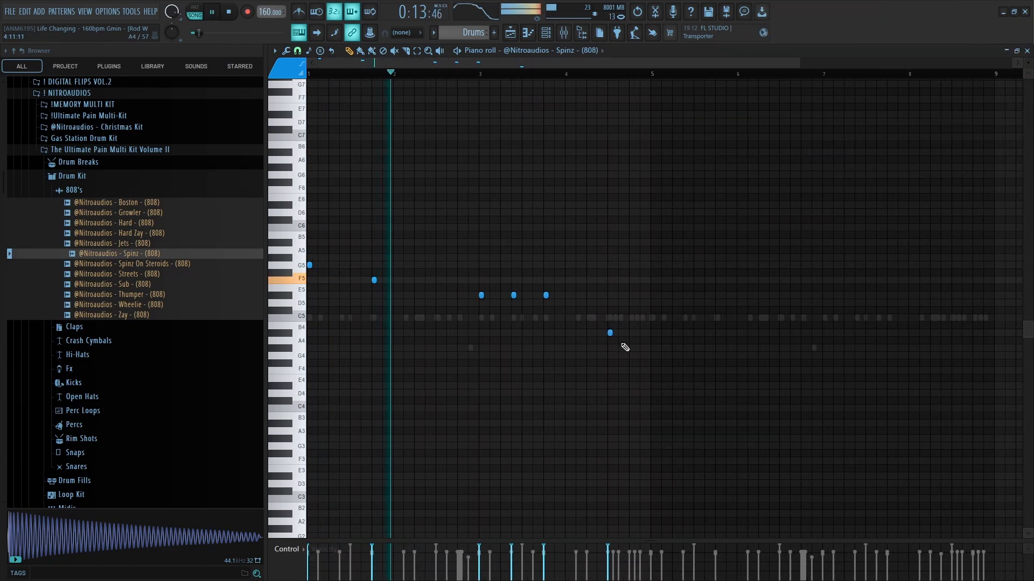
drag(619, 322, 597, 347)
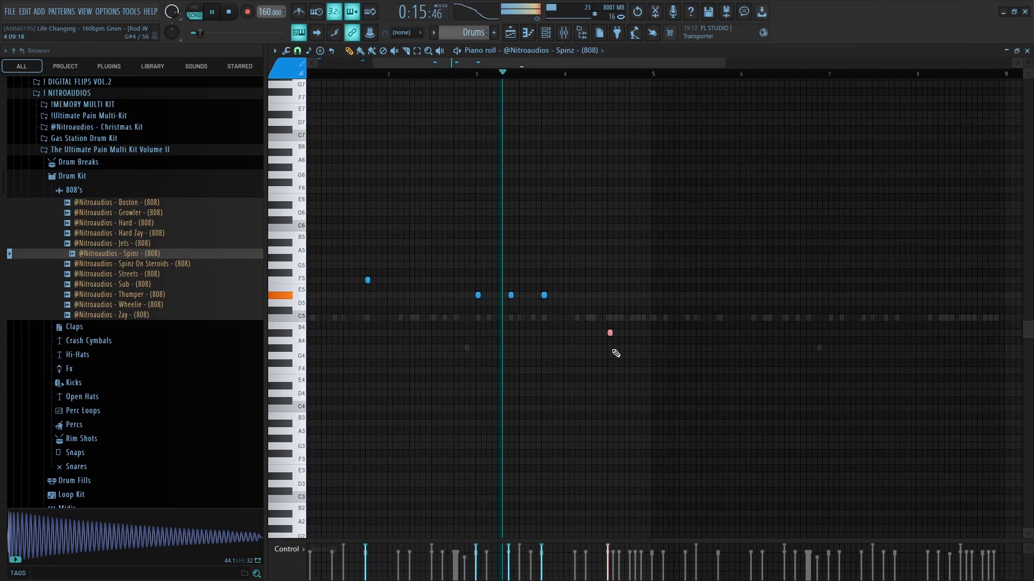
scroll(607, 334, up, 3)
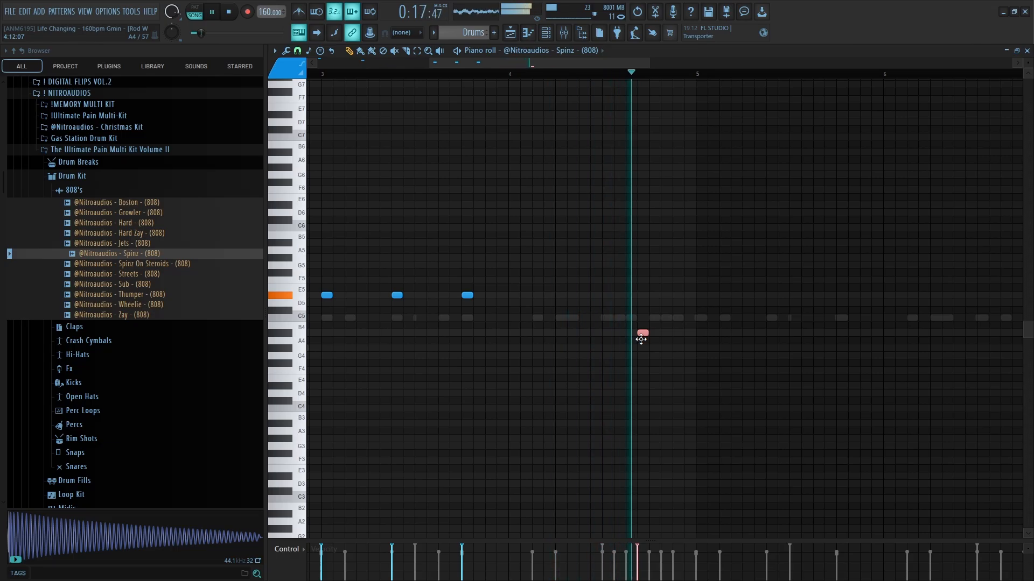
- Arrange three A#4 notes of the 808 on steps 9, 11 and 15 of bar 4
drag(641, 339, 606, 339)
scroll(659, 323, up, 2)
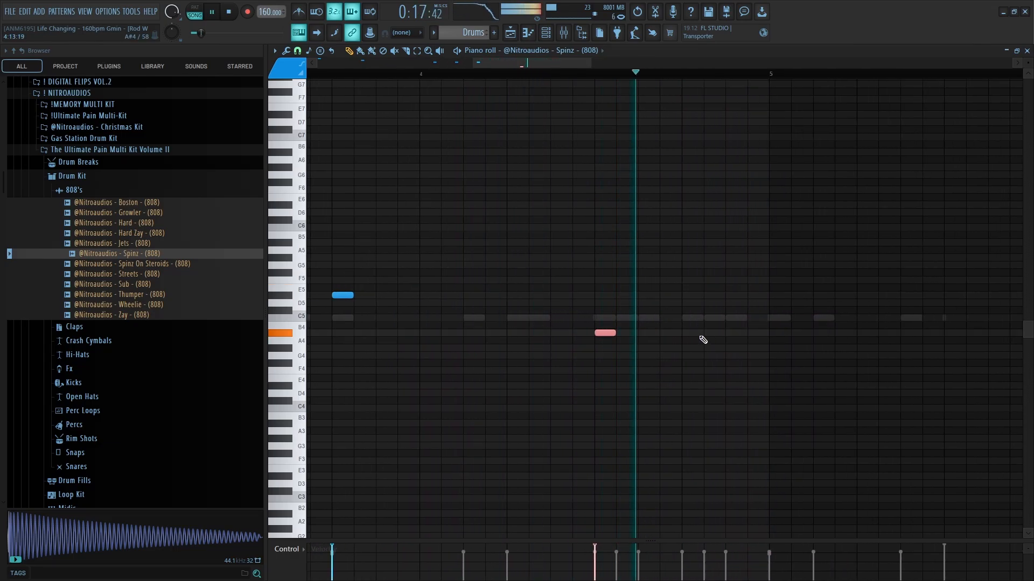
scroll(721, 337, down, 3)
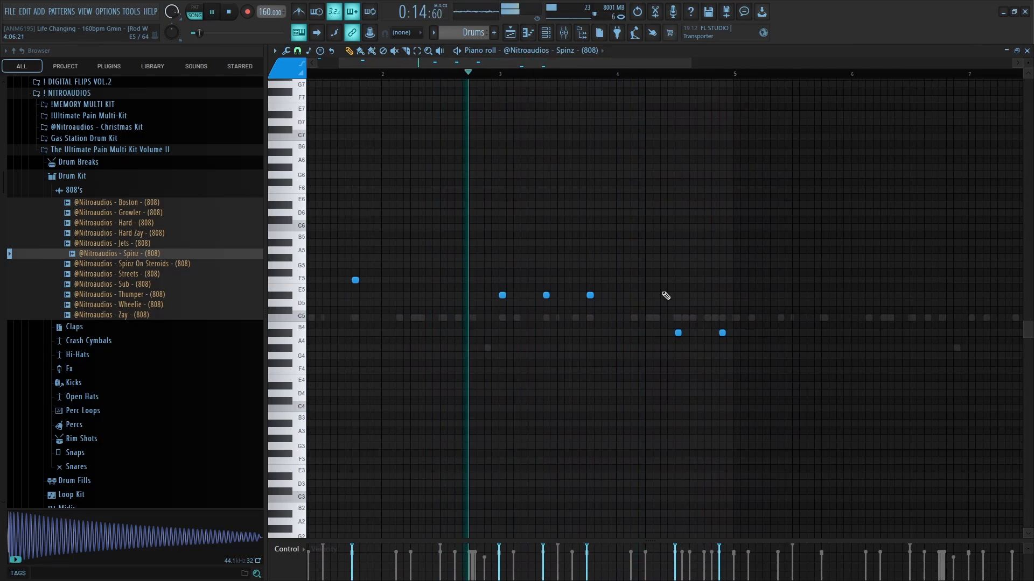
scroll(716, 323, up, 3)
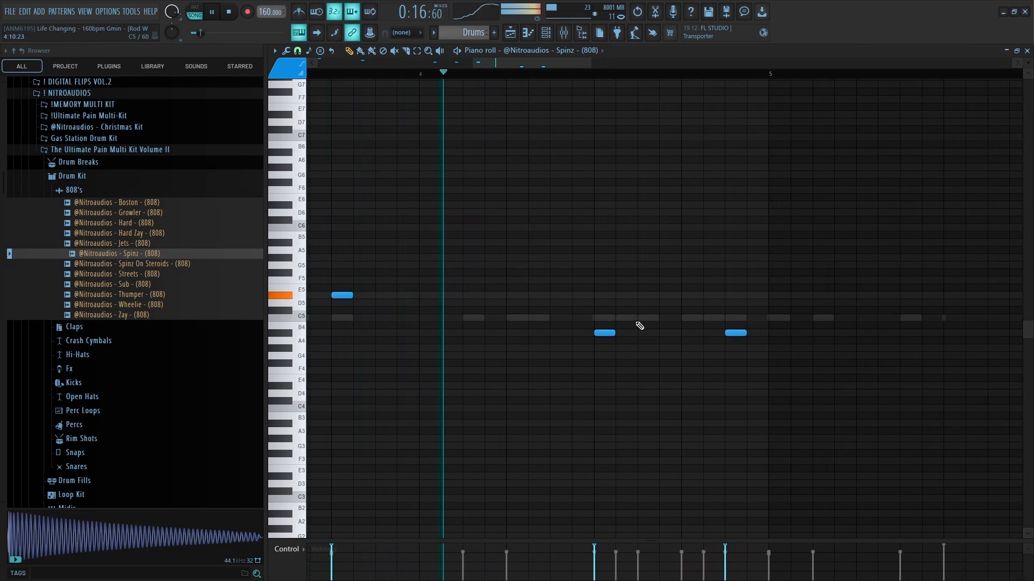
key(space)
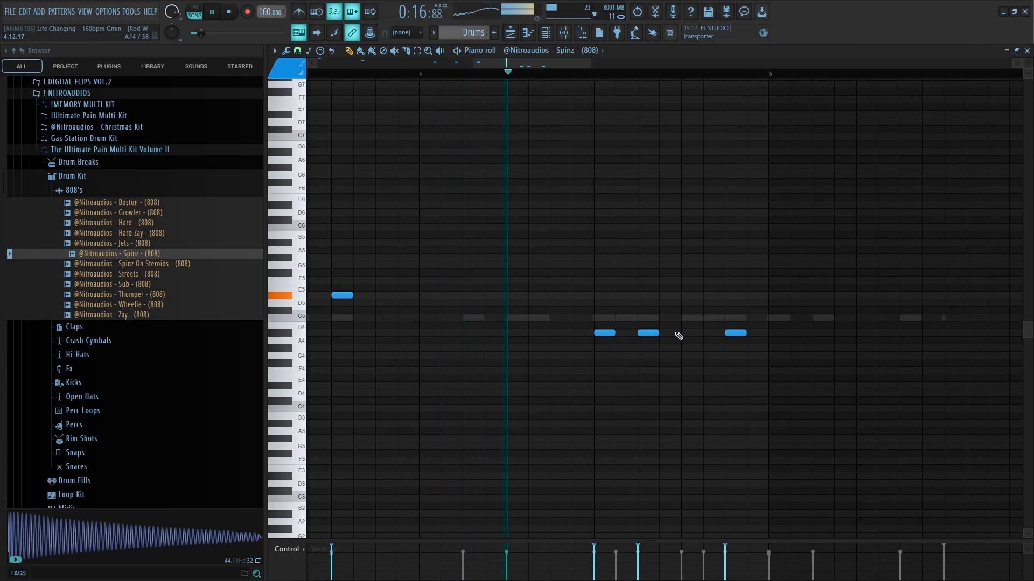
scroll(753, 347, down, 3)
scroll(754, 350, up, 2)
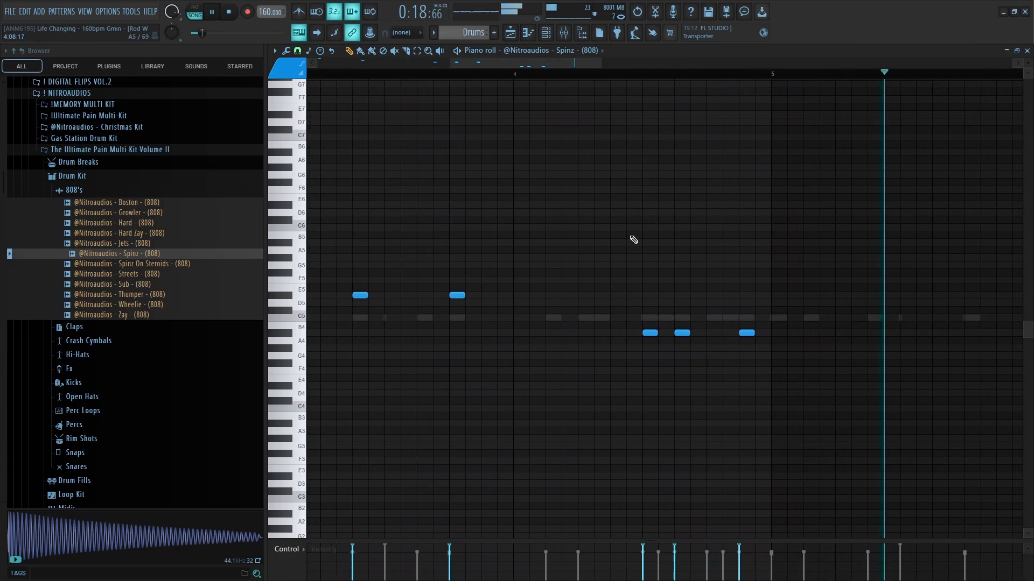
- Duplicate the four-bar Spinz 808 line into bars 5 to 8
scroll(646, 216, down, 2)
drag(701, 75, 309, 76)
key(ctrl+b)
scroll(83, 293, down, 15)
ctrl+click(425, 300)
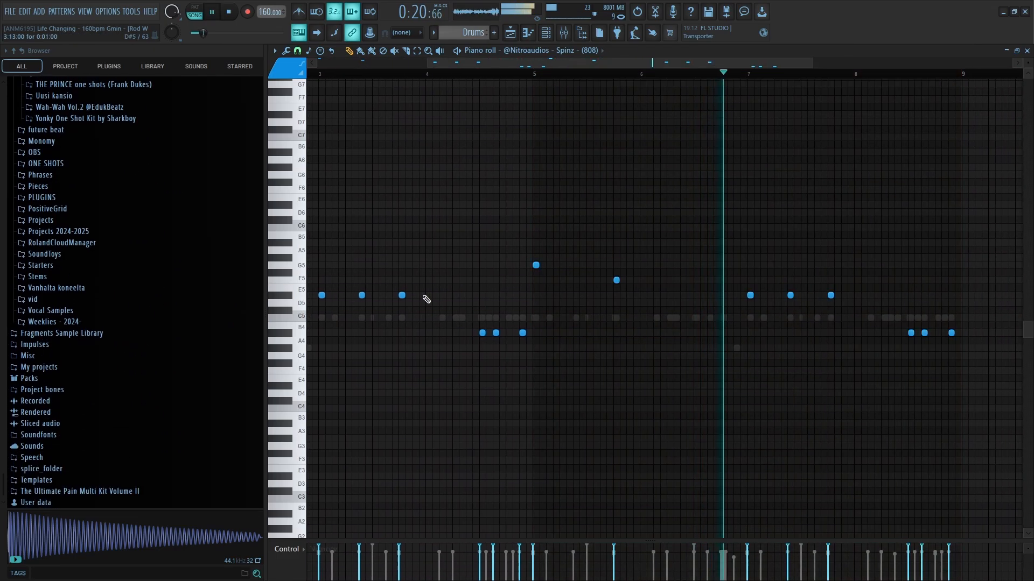
scroll(425, 300, down, 3)
scroll(156, 378, up, 10)
scroll(155, 378, up, 10)
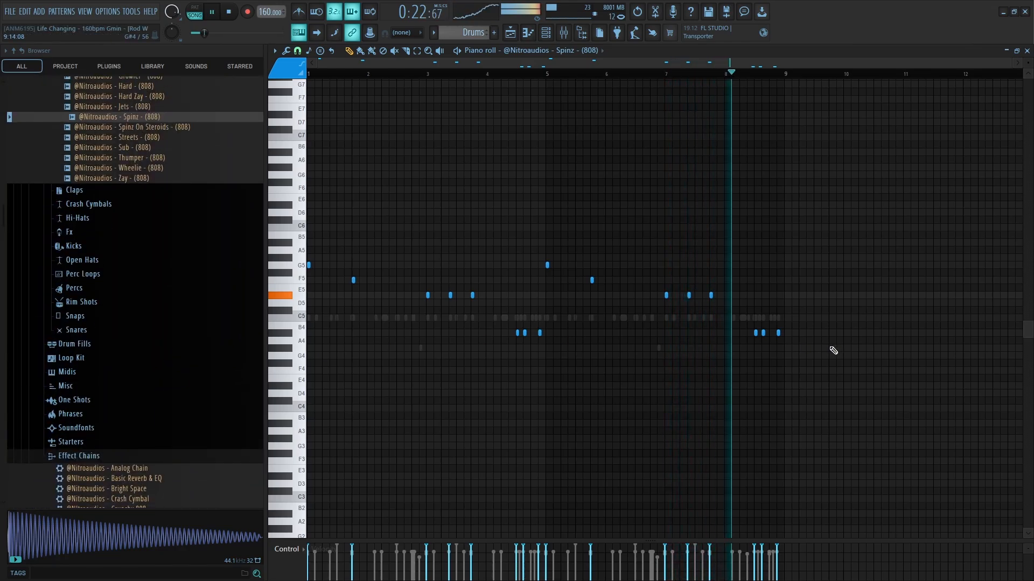
- Vary the 808 in bar 8 by adding a D#5 note on step 5 and deleting the A#4 on step 11
scroll(725, 333, up, 2)
key(space)
click(475, 79)
scroll(692, 300, up, 4)
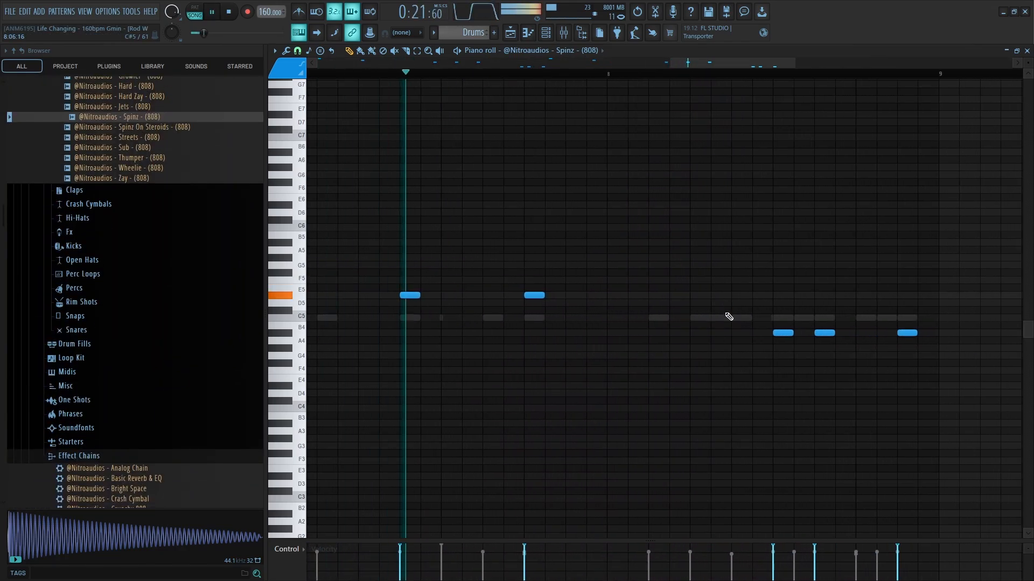
key(space)
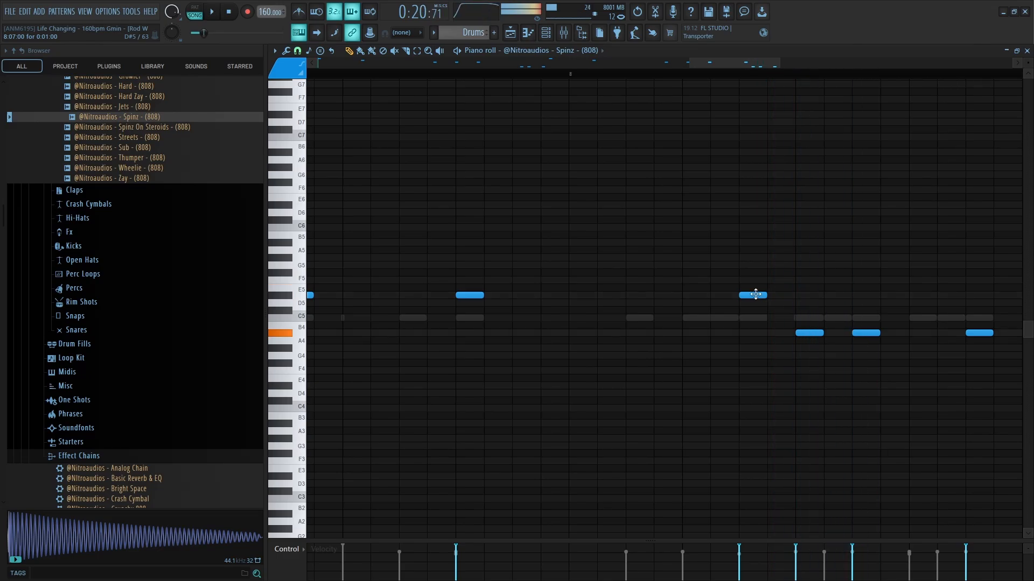
right_click(867, 334)
scroll(838, 330, up, 2)
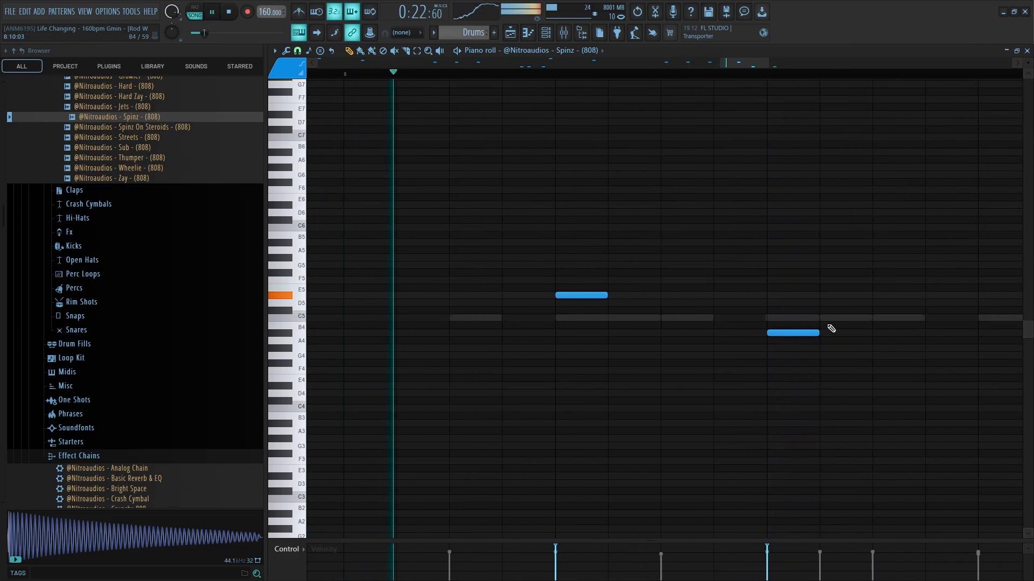
- Move the A#4 note of the Spinz 808 in bar 8 to step 11
drag(798, 332, 904, 333)
- Vary the Go To open hats in bar 8 by adding hits on steps 5 and 11 and removing the last hit
click(544, 50)
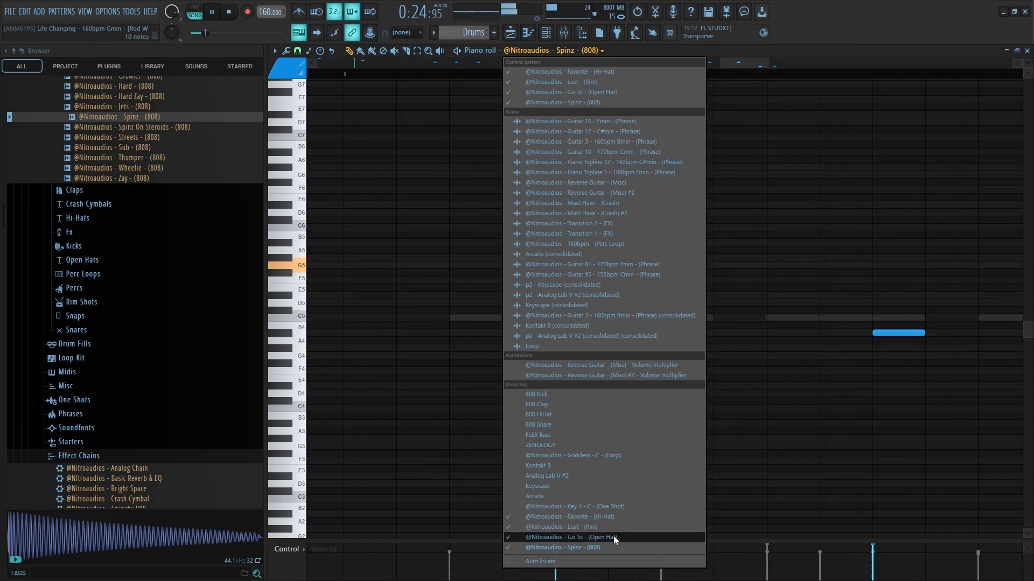
click(613, 537)
scroll(714, 344, down, 4)
scroll(753, 356, up, 2)
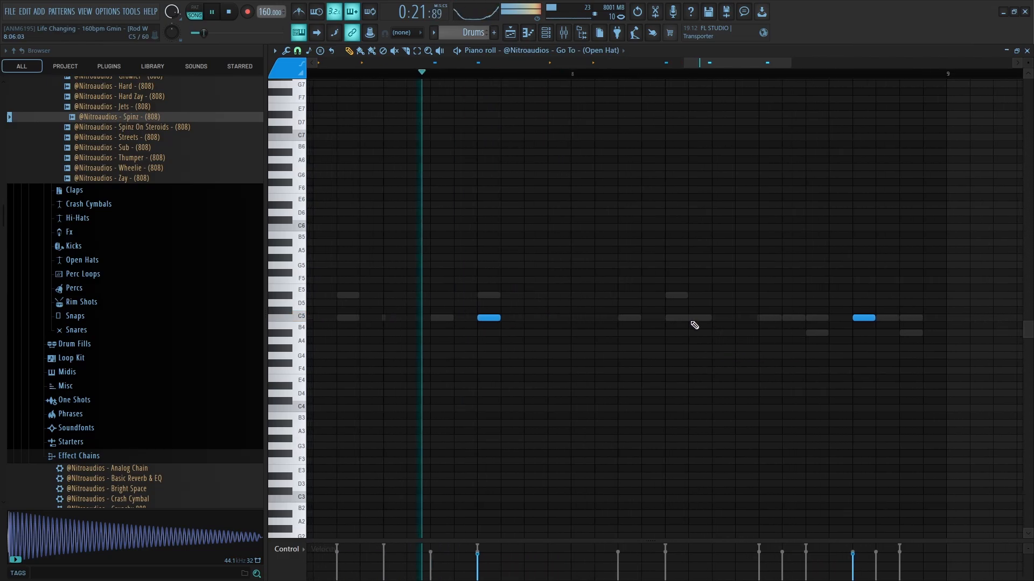
click(682, 318)
scroll(737, 351, down, 2)
scroll(788, 351, up, 3)
scroll(791, 352, up, 1)
click(752, 318)
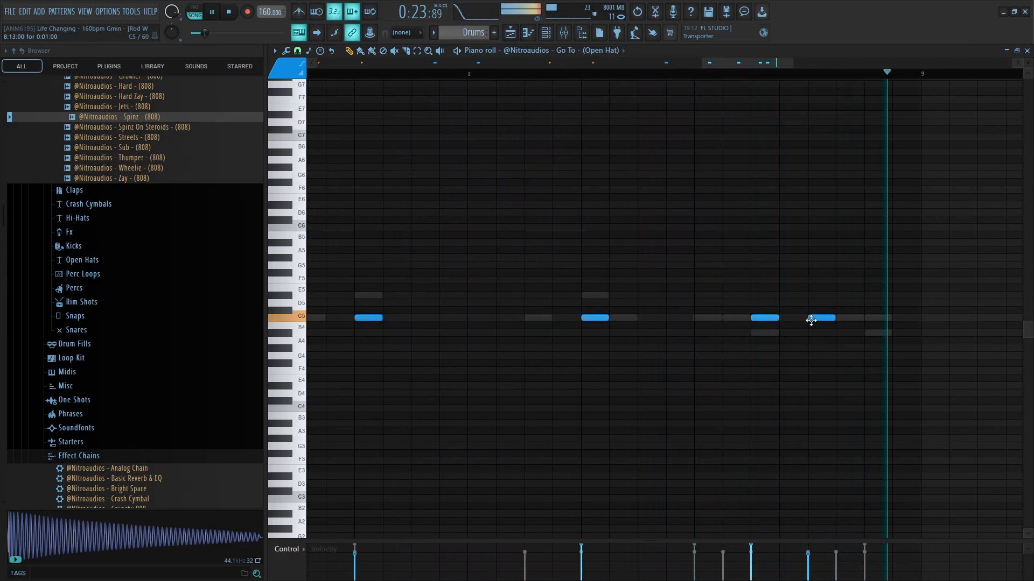
scroll(851, 333, down, 2)
scroll(605, 470, down, 3)
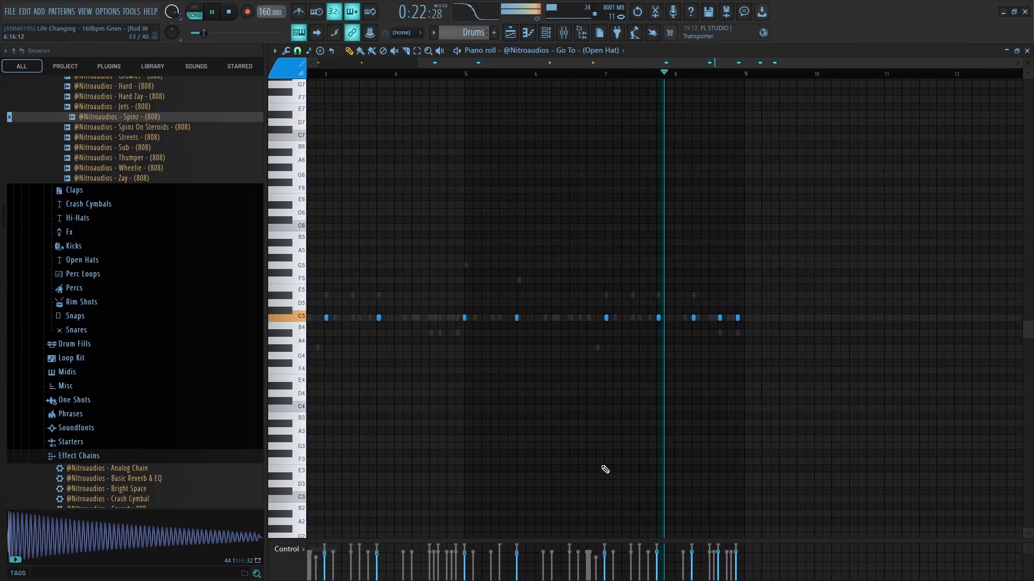
scroll(366, 358, up, 1)
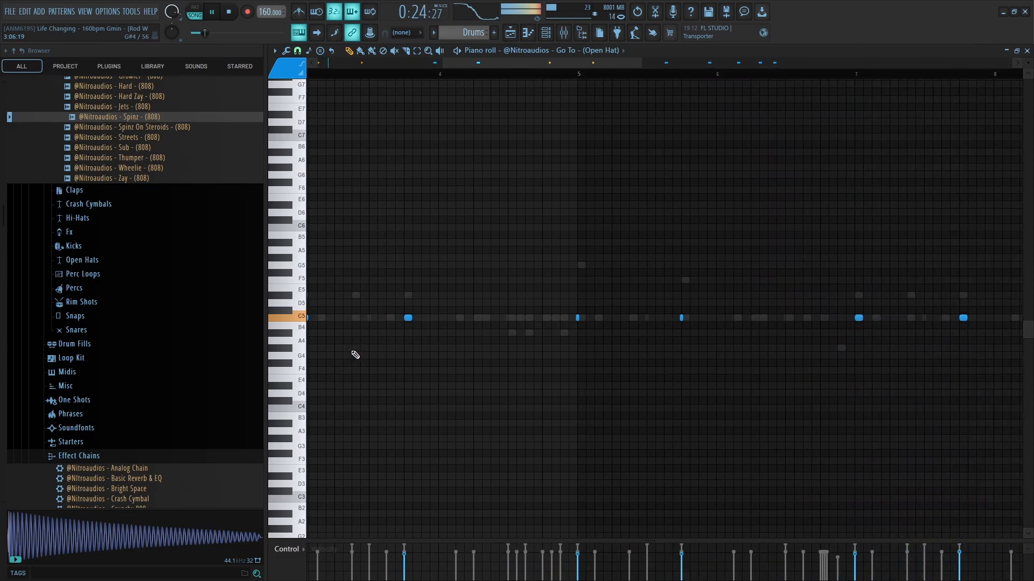
click(979, 318)
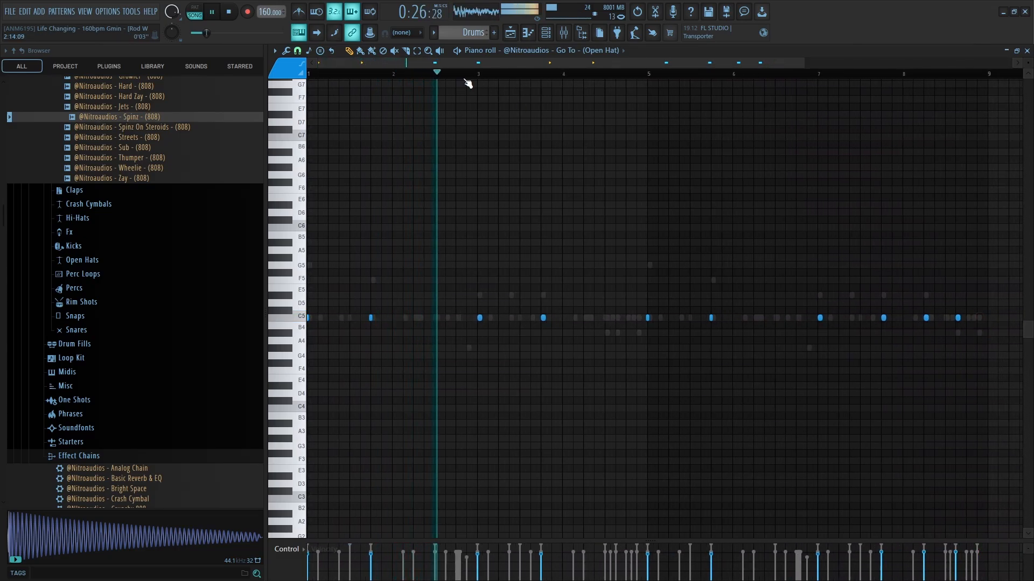
- Add Go To open hats on step 7 of bar 3, steps 9 and 15 of bar 4, and step 15 of bar 8
scroll(570, 323, up, 2)
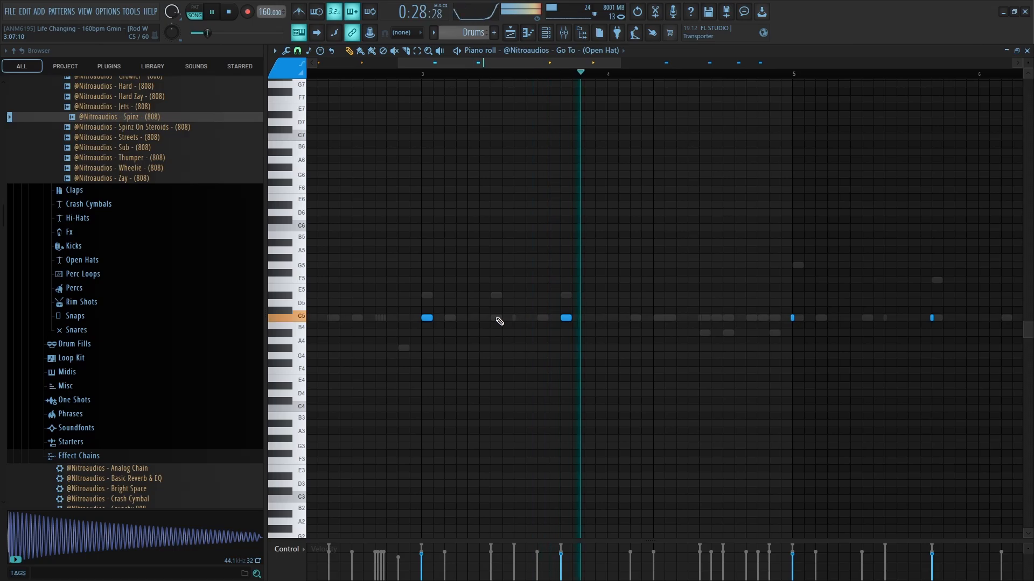
click(499, 319)
scroll(695, 367, down, 3)
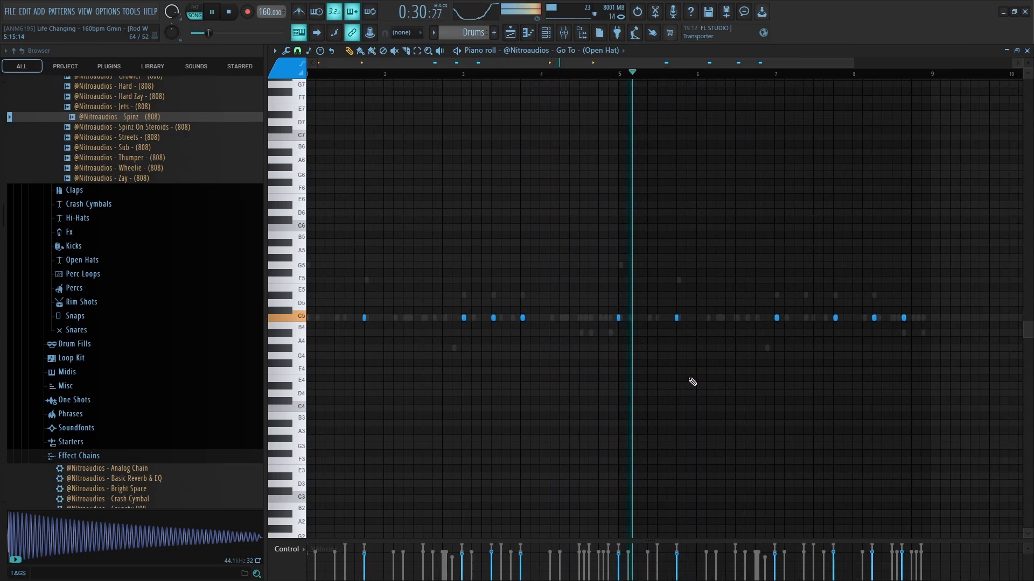
click(574, 318)
scroll(575, 317, up, 2)
click(470, 73)
scroll(608, 250, up, 2)
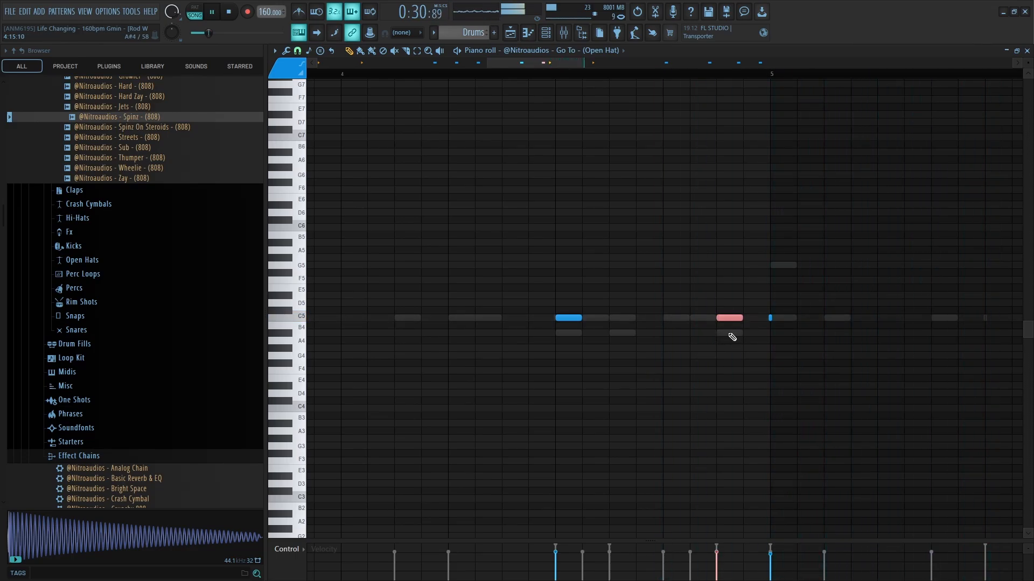
scroll(731, 336, down, 3)
scroll(775, 331, up, 3)
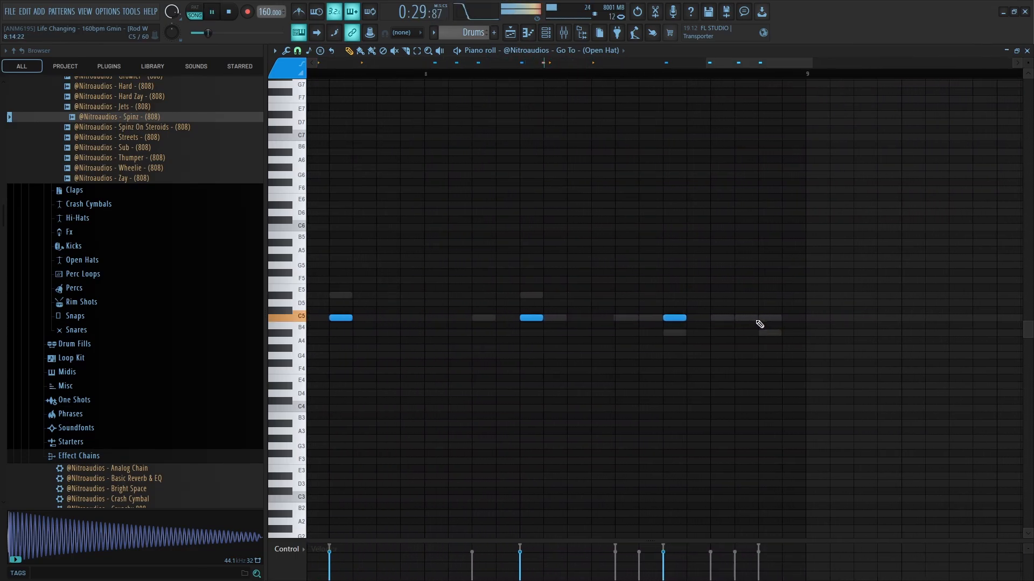
scroll(623, 173, down, 3)
- Load the Counter snare as a new channel and place C5 hits on step 3 of bars 2 and 4 and step 15 of bar 3
key(F6)
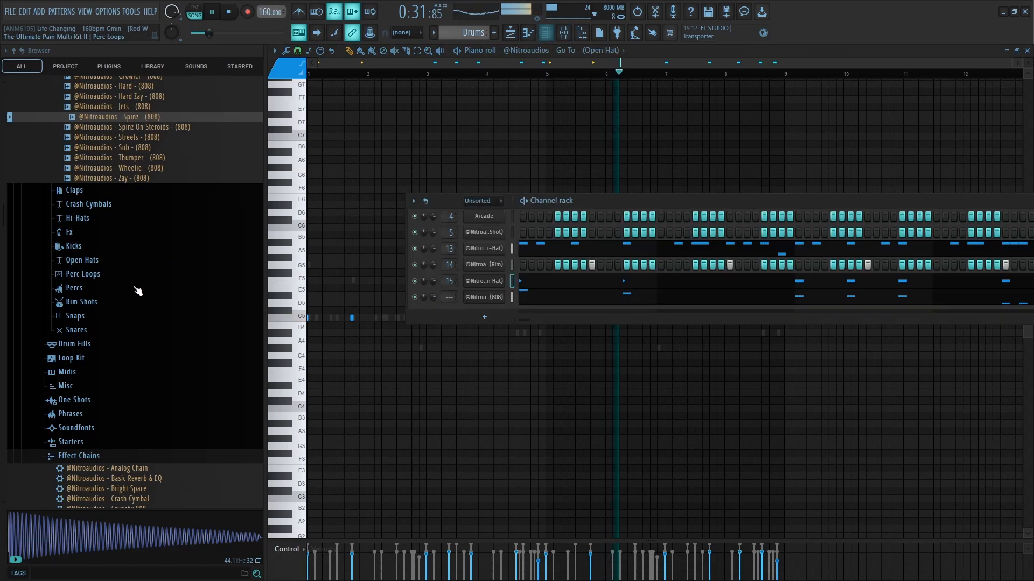
scroll(110, 267, up, 5)
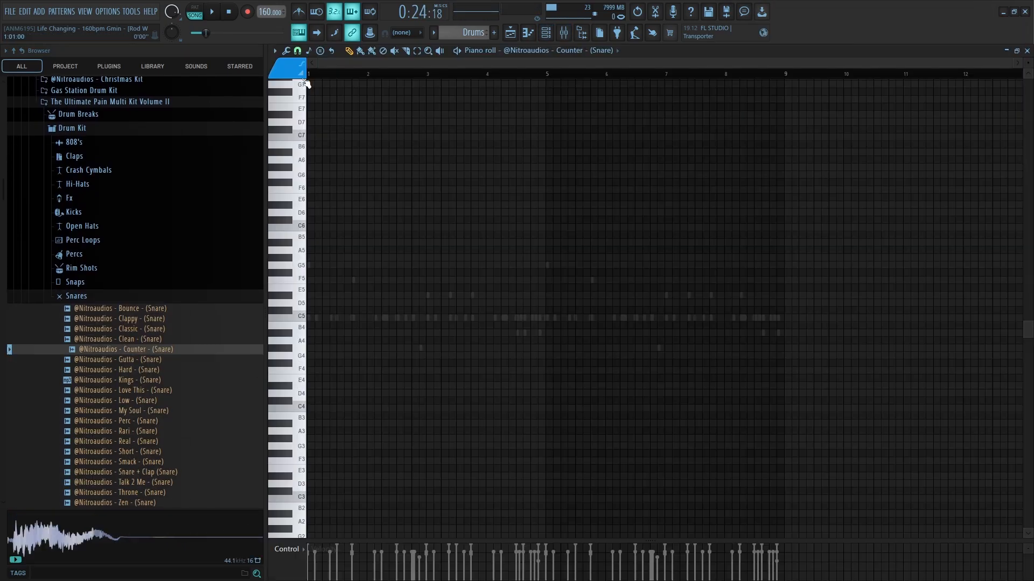
click(461, 318)
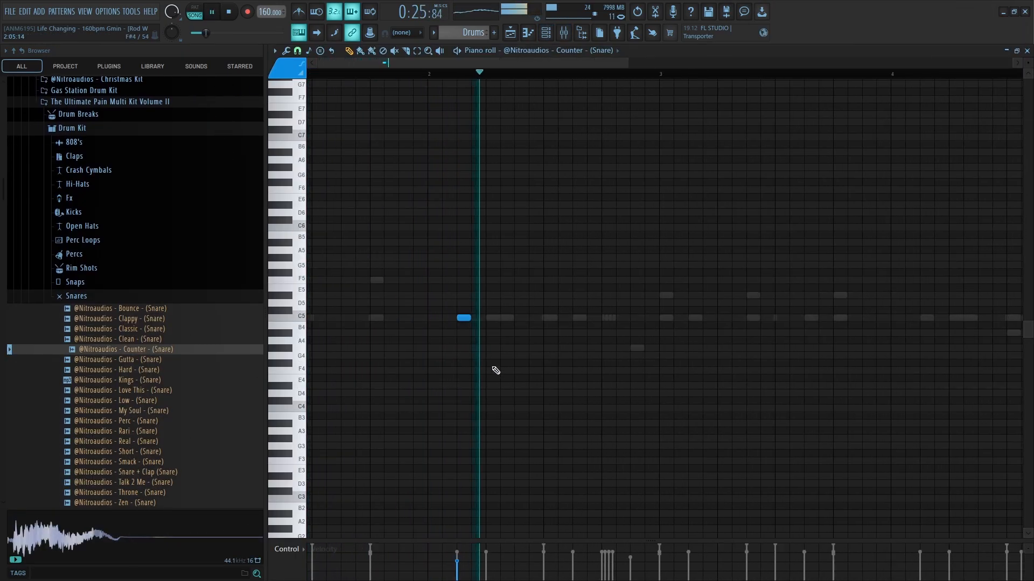
scroll(733, 346, up, 4)
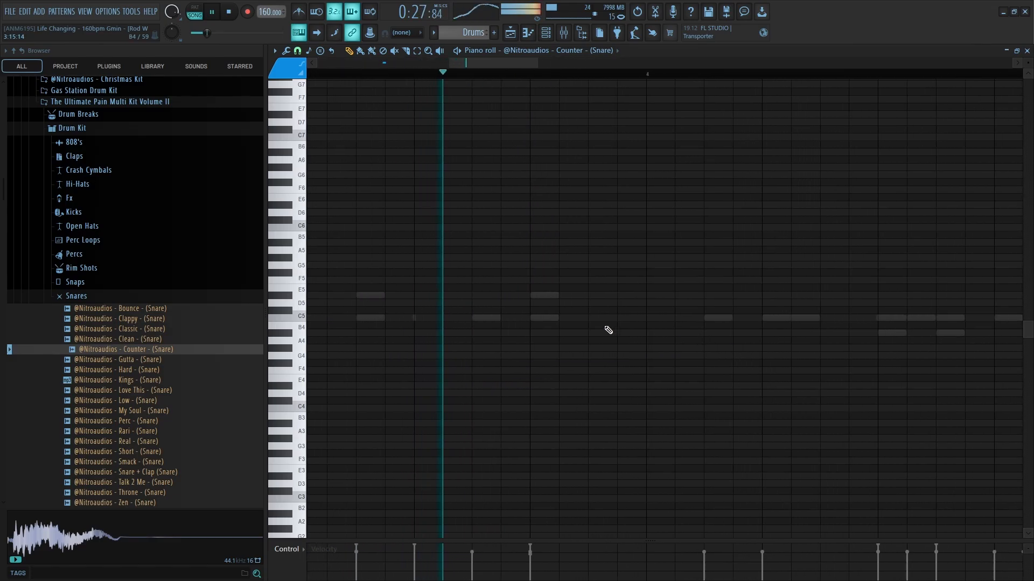
click(603, 319)
scroll(730, 340, down, 5)
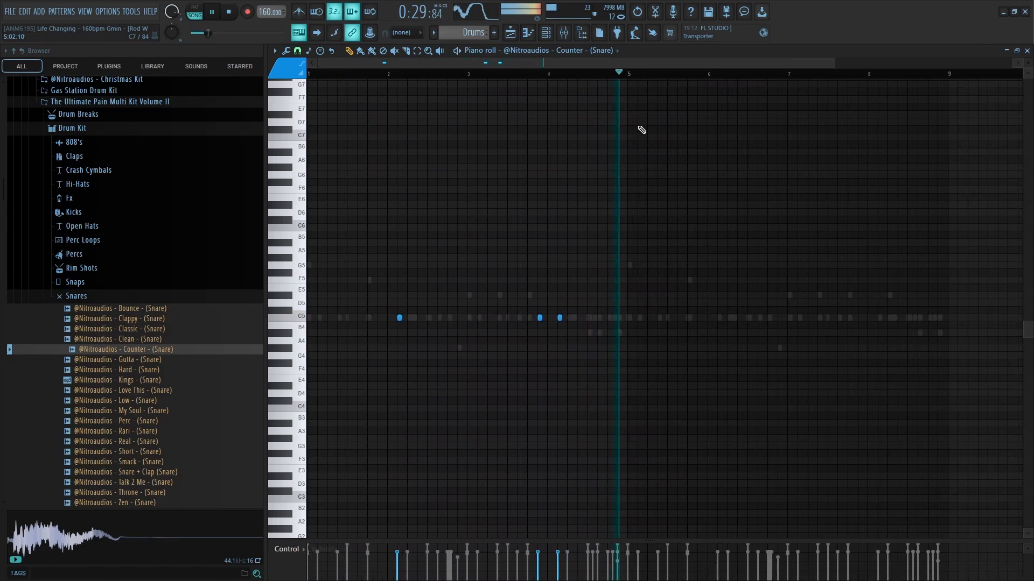
- Duplicate the four-bar snare pattern into bars 5 to 8 and add an extra snare on step 15 of bar 8
drag(629, 75, 309, 76)
key(ctrl+b)
scroll(702, 305, down, 2)
scroll(805, 344, up, 5)
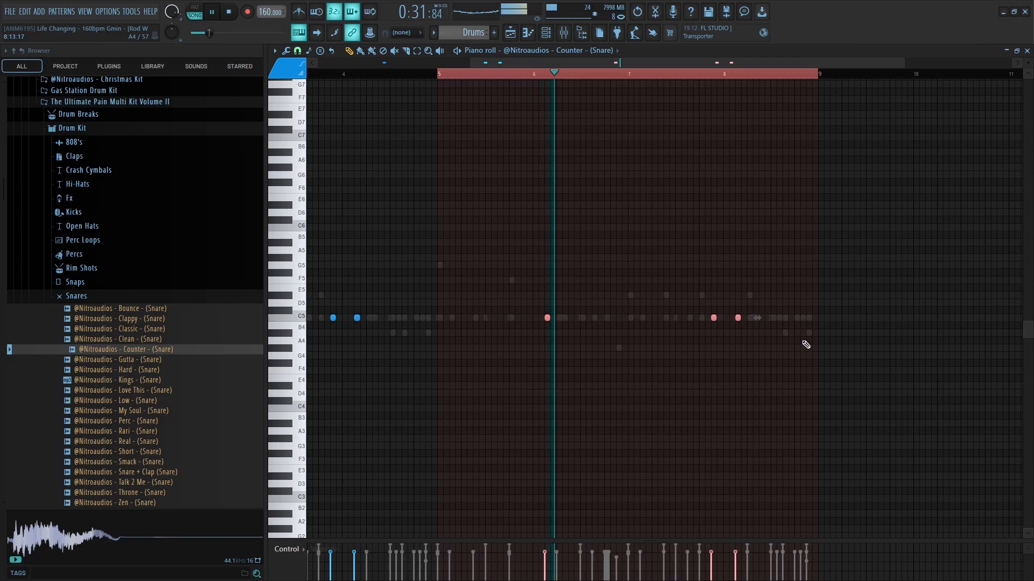
click(791, 322)
drag(807, 323, 798, 314)
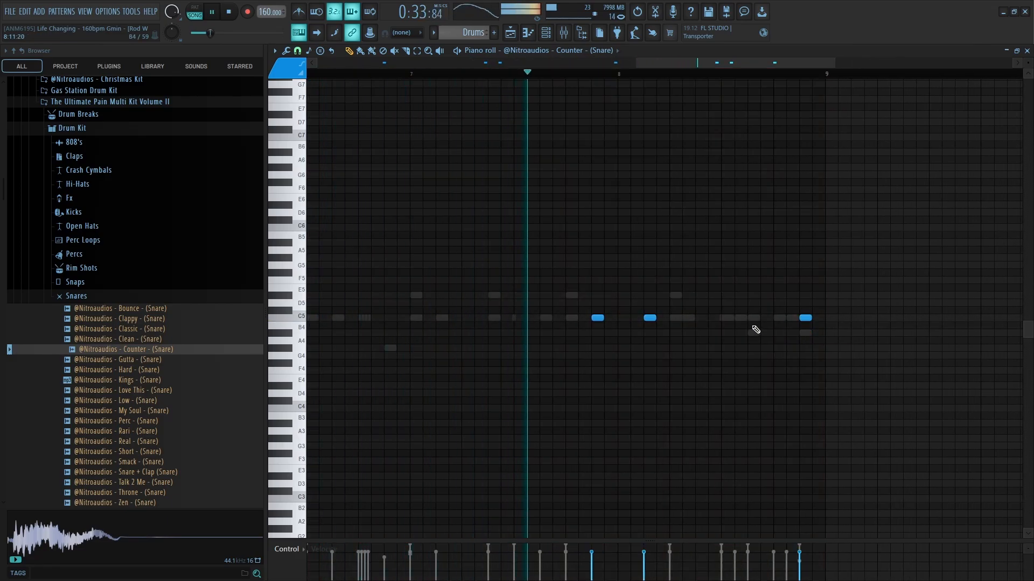
scroll(756, 329, up, 3)
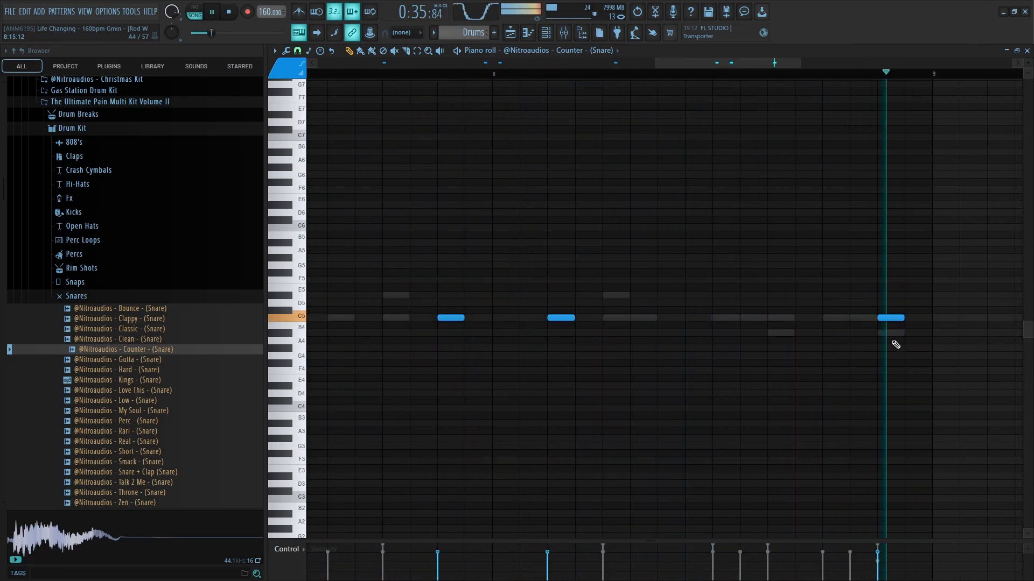
scroll(845, 393, down, 4)
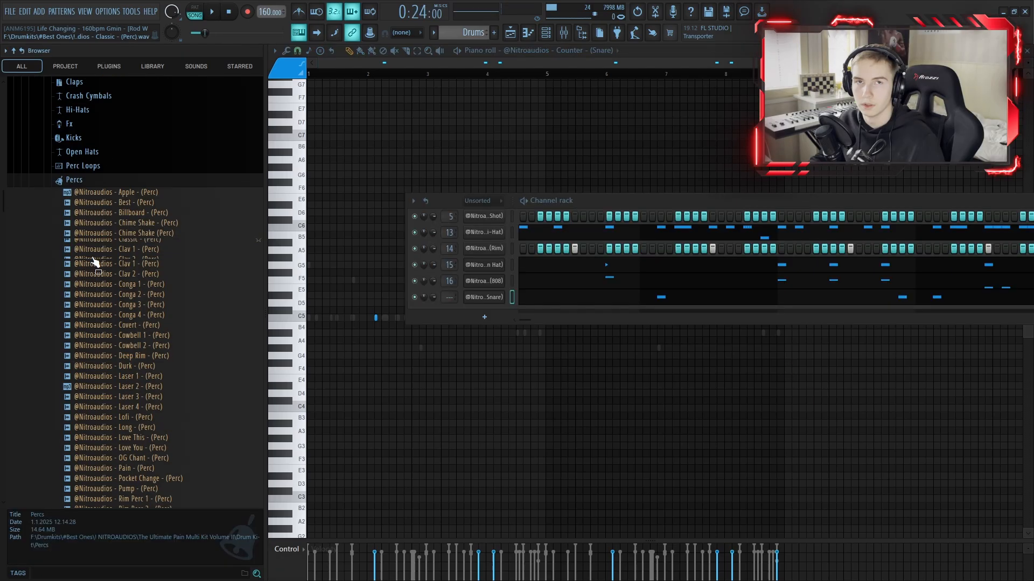
- Audition several Rim Perc samples from the kit's Percs folder and add Rim Perc 7 as a new channel
scroll(128, 281, down, 3)
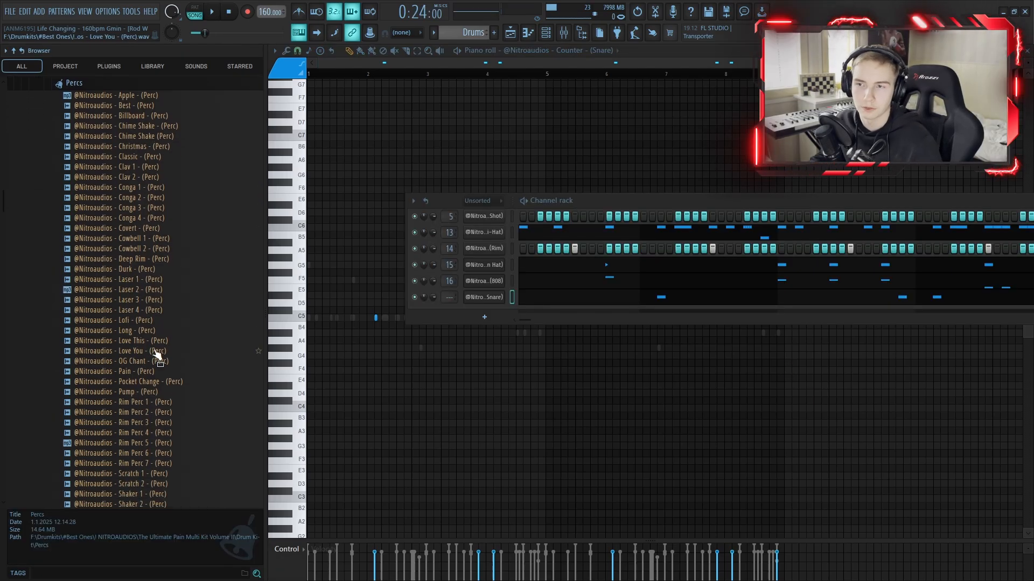
click(162, 402)
click(163, 433)
click(159, 454)
click(162, 464)
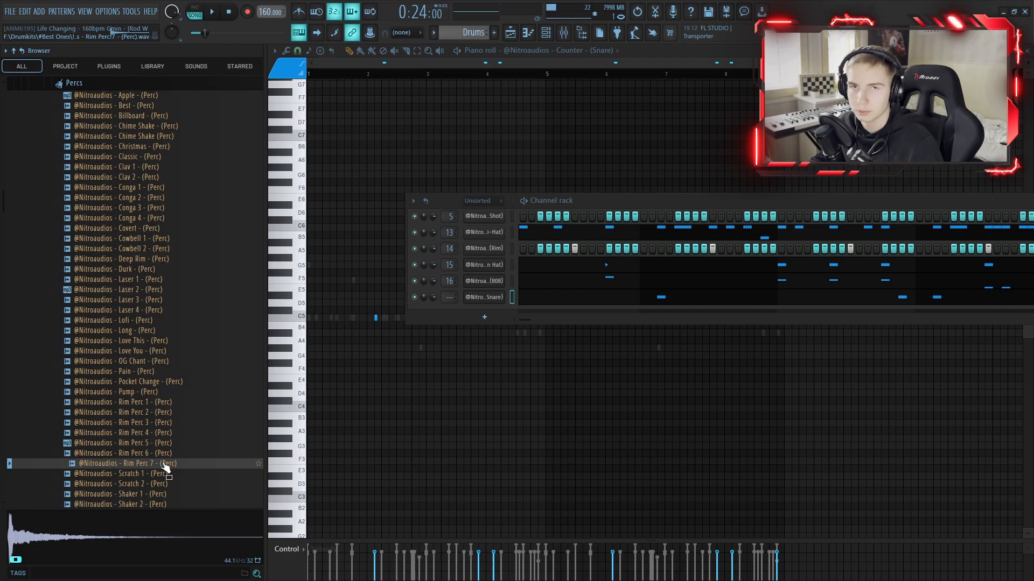
drag(165, 468, 492, 303)
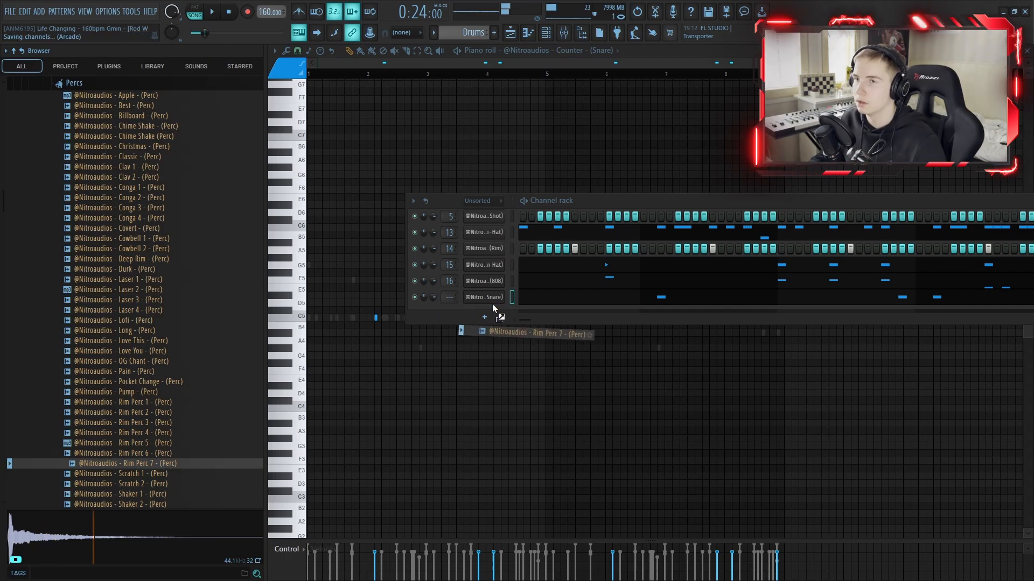
- Place Rim Perc 7 hits on steps 5, 7 and 13 of bar 8, and add the Pain perc as another channel
scroll(810, 425, up, 4)
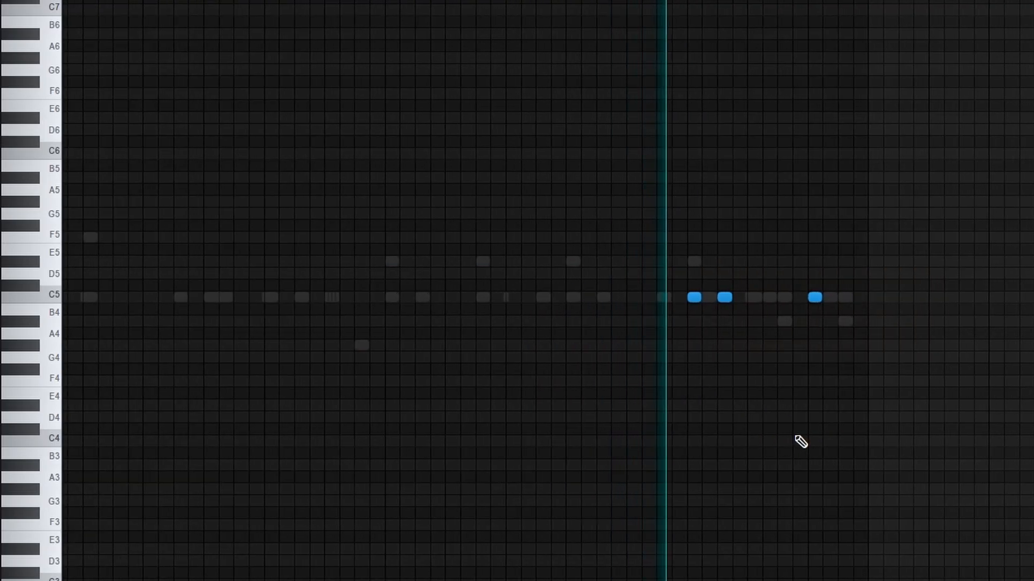
scroll(804, 438, down, 4)
key(F6)
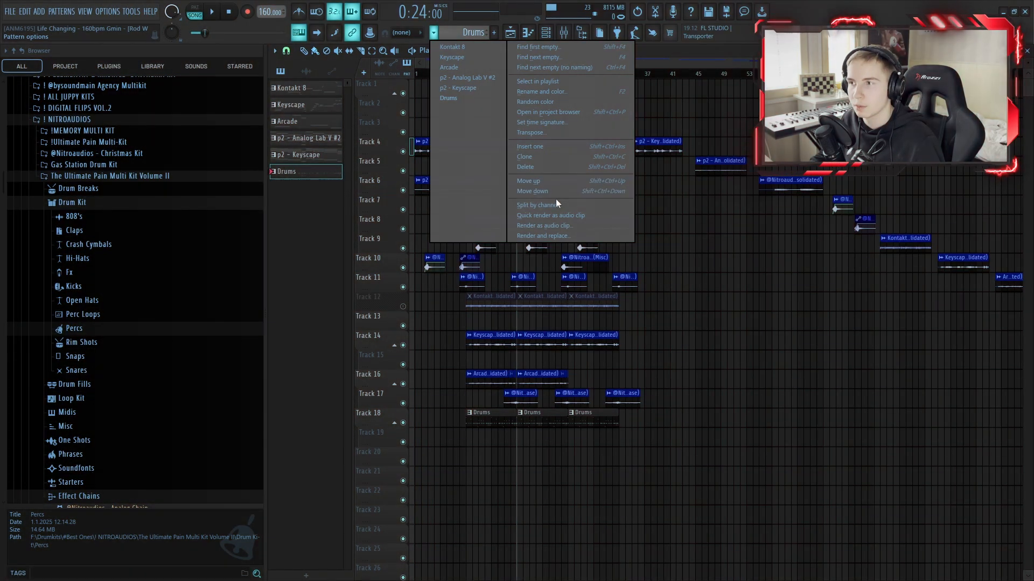
- Split the Drums pattern by channel, place the separate clips on tracks 19 to 25 from bar 9, and duplicate them twice
click(555, 202)
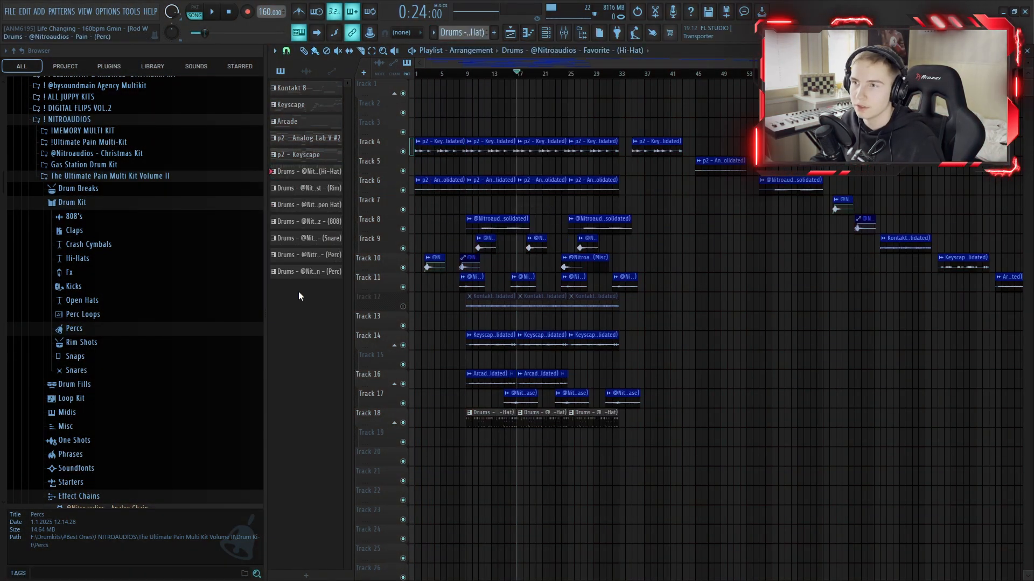
scroll(438, 558, down, 4)
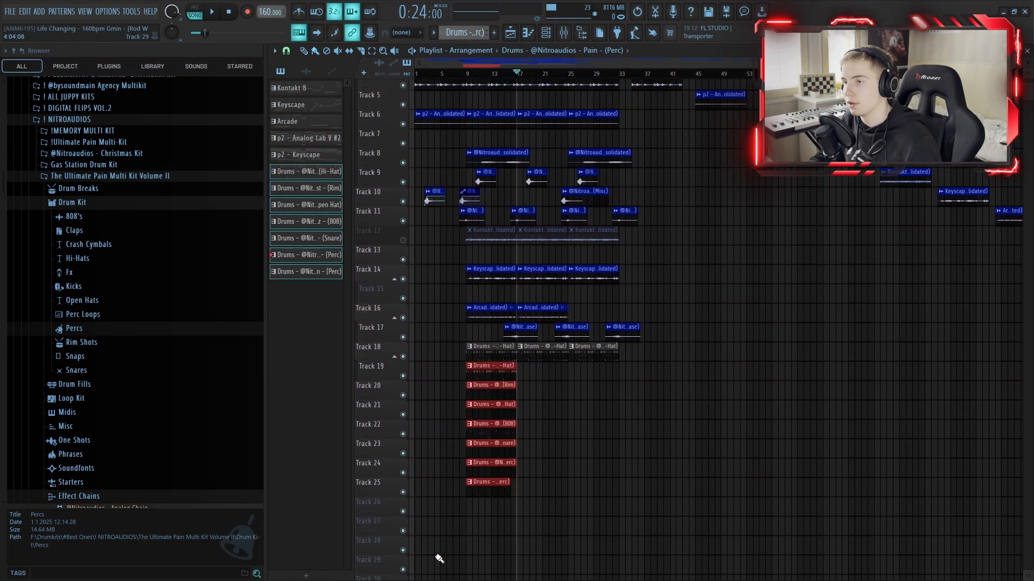
key(ctrl+b)
key(ctrl+b)
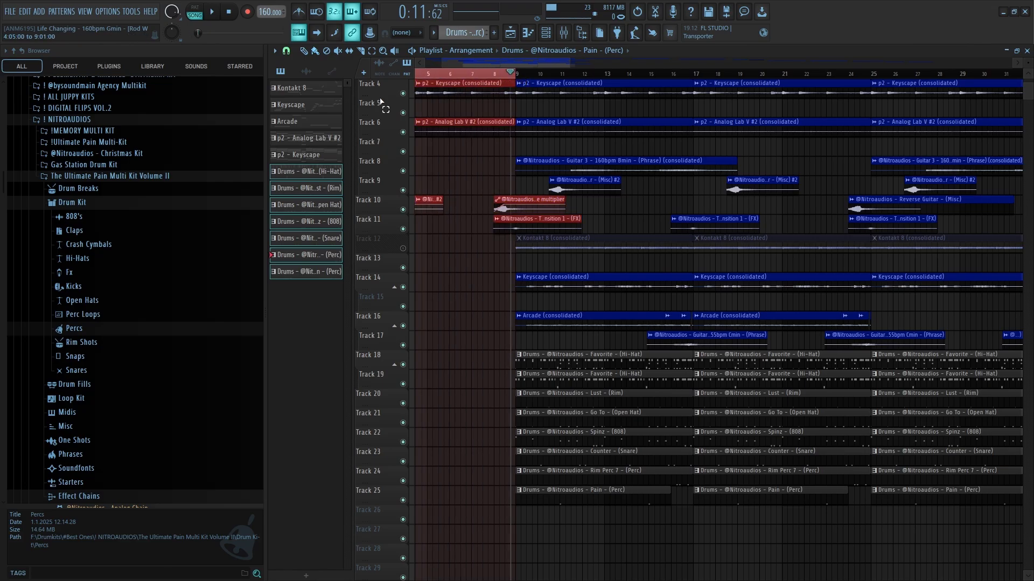
- Delete the leftover Favorite hi-hat clips from track 18 of the playlist
scroll(577, 291, right, 2)
drag(508, 74, 692, 87)
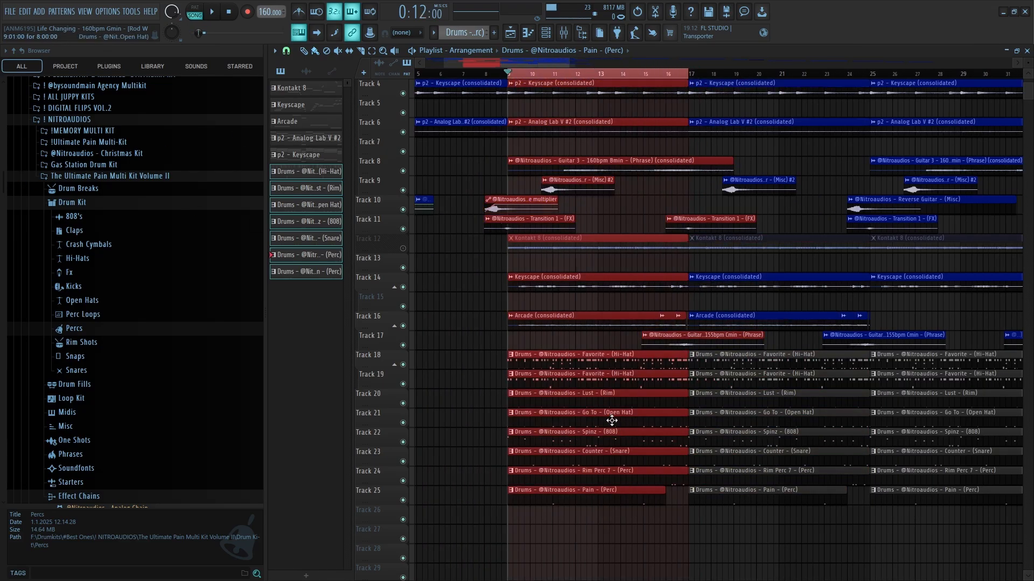
scroll(570, 485, down, 4)
drag(596, 362, 711, 527)
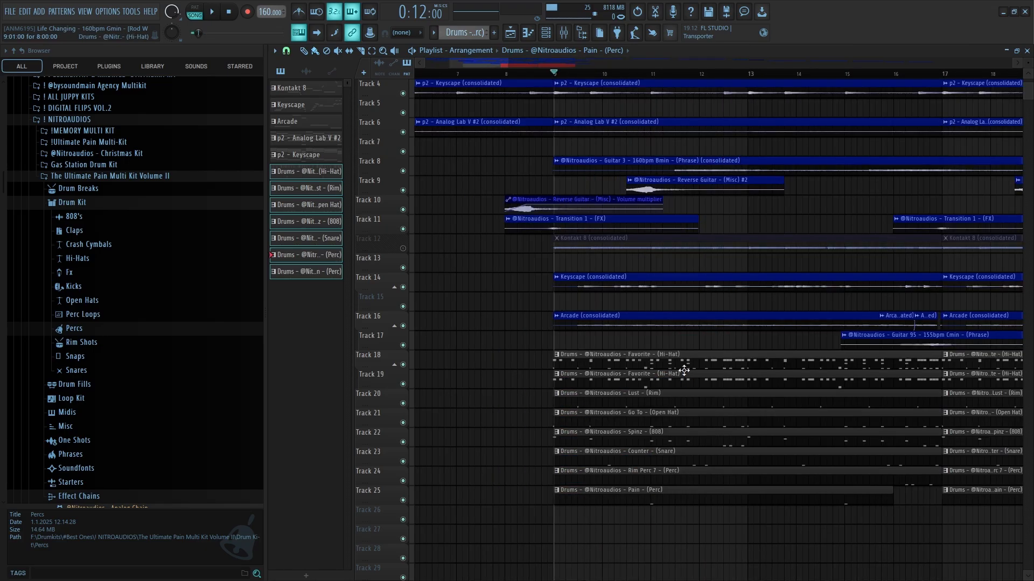
scroll(673, 371, down, 4)
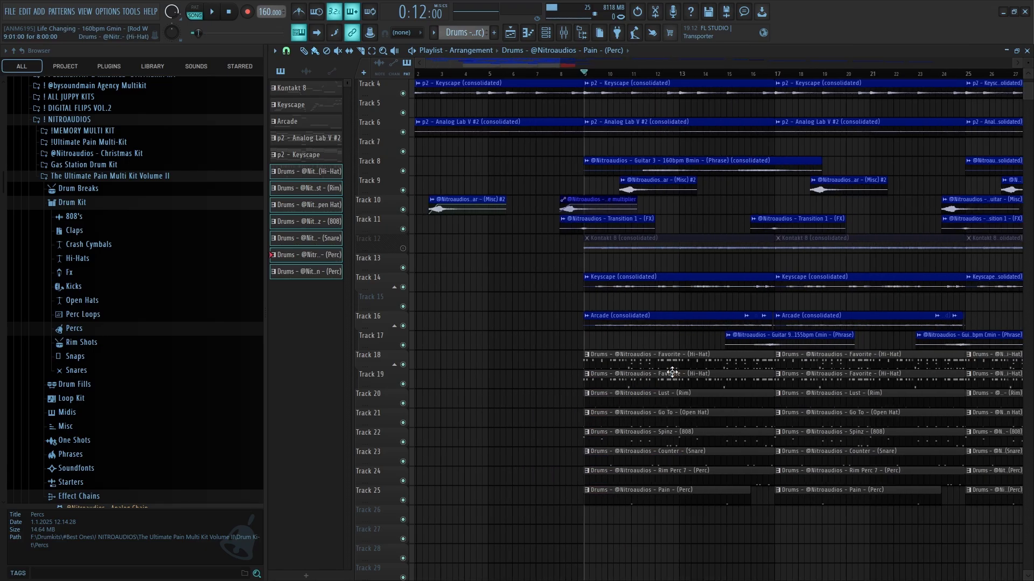
drag(617, 357, 628, 360)
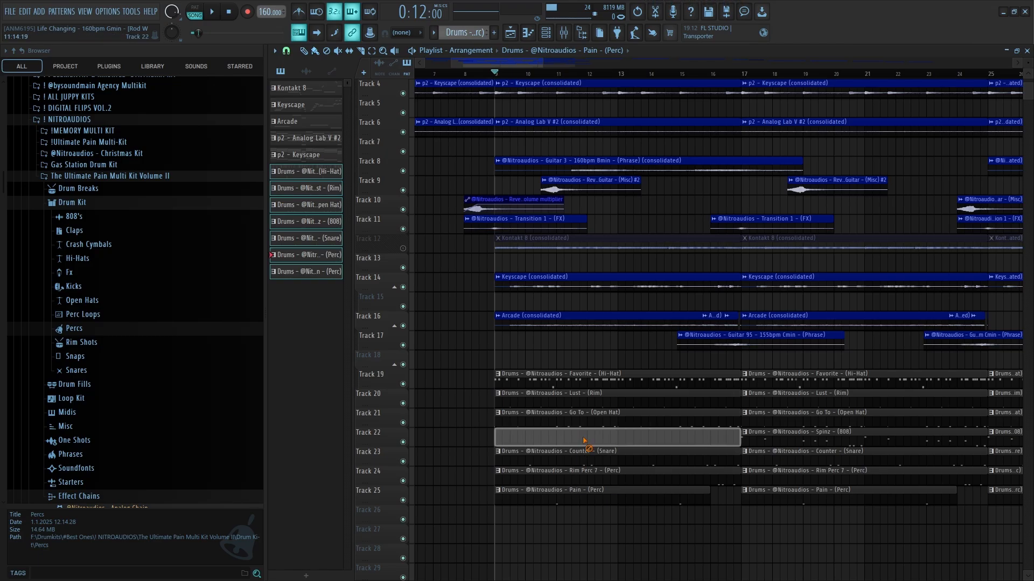
- Delete the Spinz 808, Counter snare and Pain perc clips that start at bar 9
right_click(589, 436)
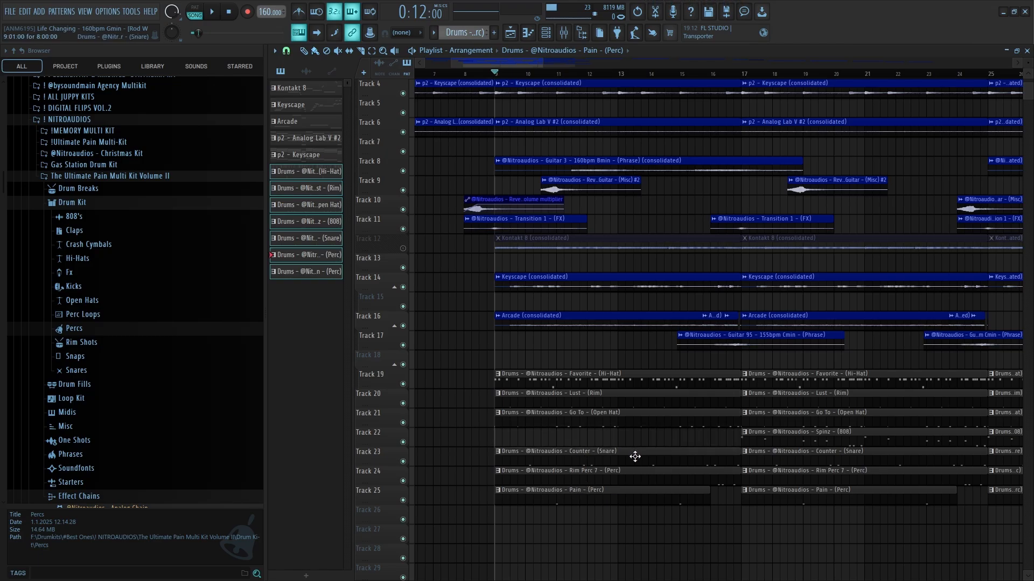
right_click(634, 456)
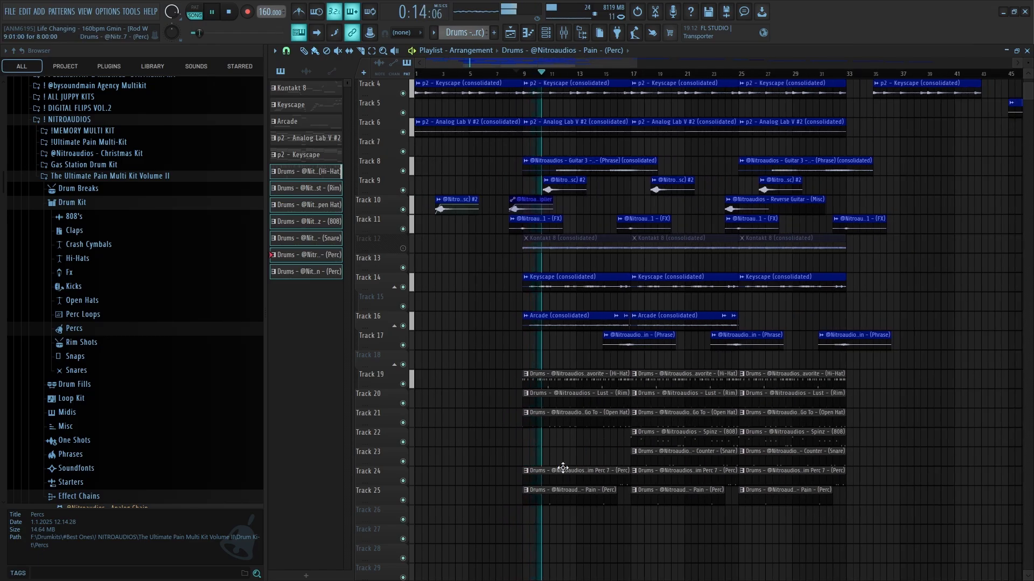
scroll(562, 468, up, 3)
right_click(634, 500)
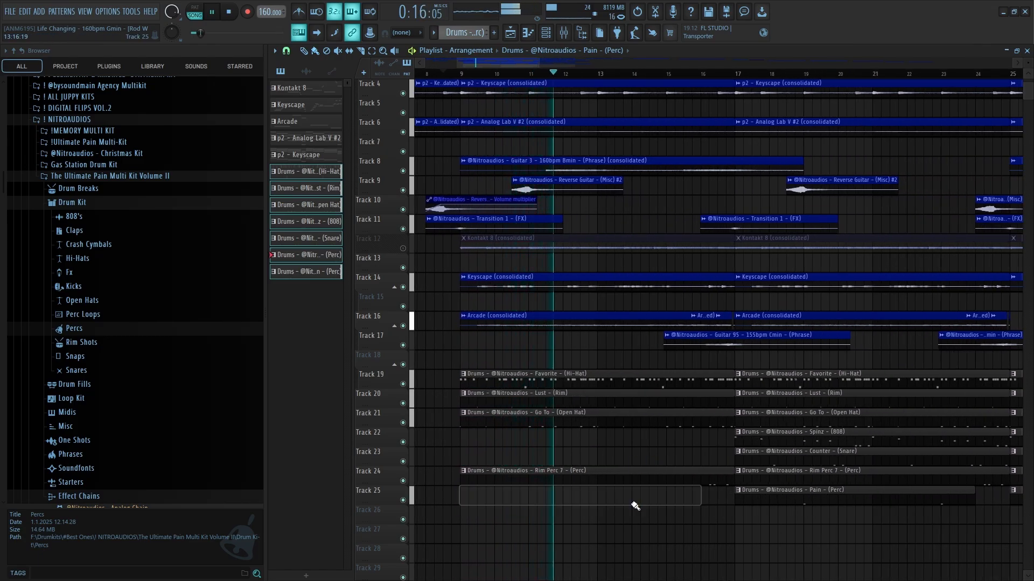
- Trim the hi-hat, rim, open hat and Rim Perc 7 clips starting at bar 9 to a length of 7:12:00
scroll(654, 505, down, 3)
scroll(609, 482, up, 3)
scroll(607, 480, up, 2)
drag(652, 364, 652, 498)
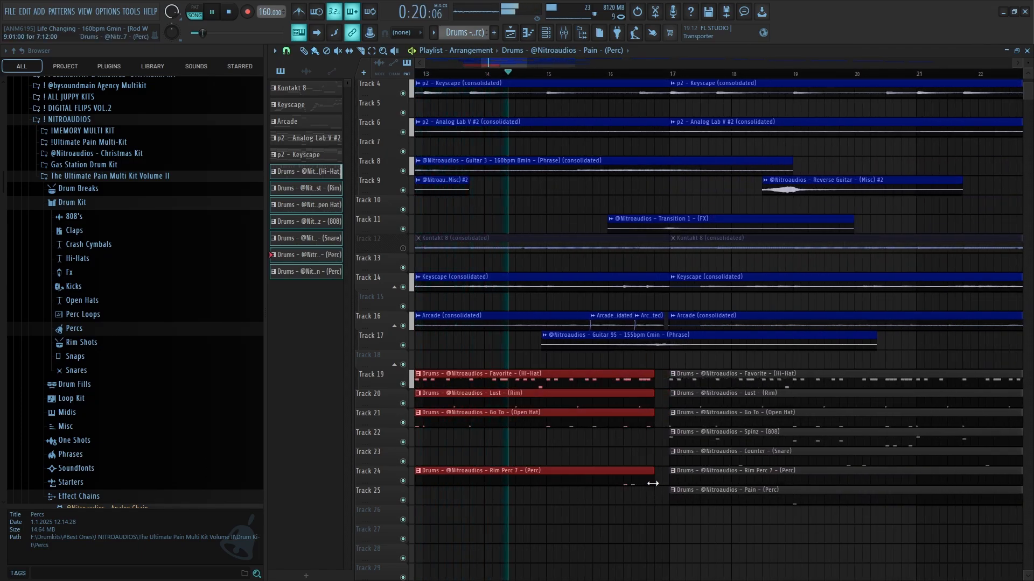
- Extend the shortened hi-hat, rim, open hat and Rim Perc 7 clips so they end at bar 17
scroll(660, 483, up, 3)
click(669, 491)
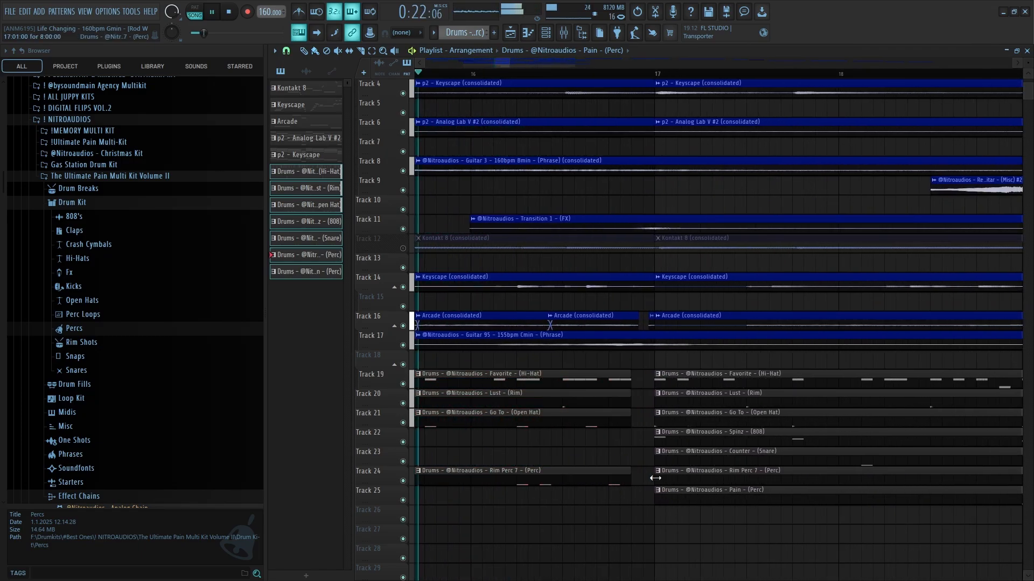
drag(629, 320, 627, 488)
drag(627, 361, 626, 502)
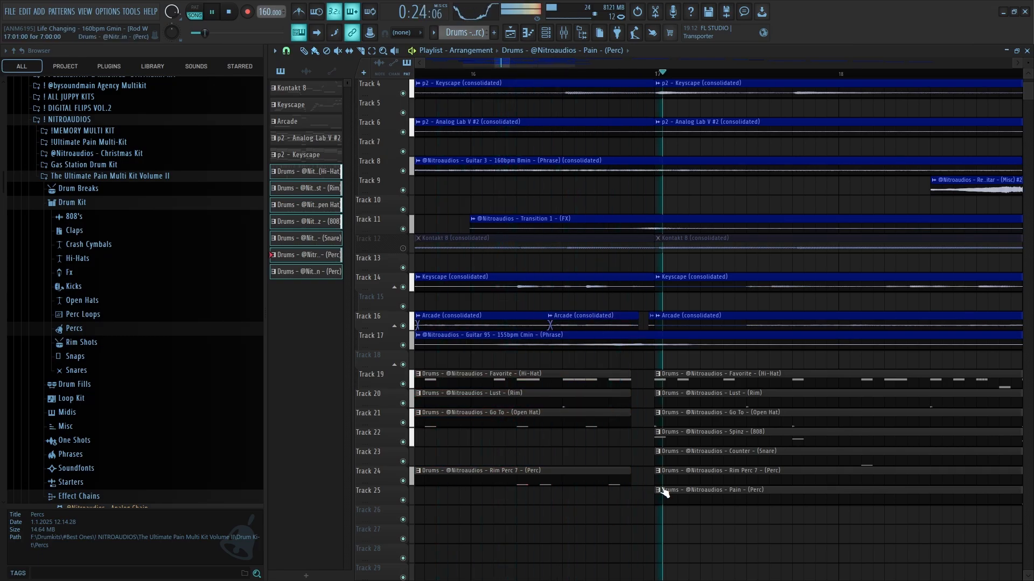
scroll(652, 494, down, 6)
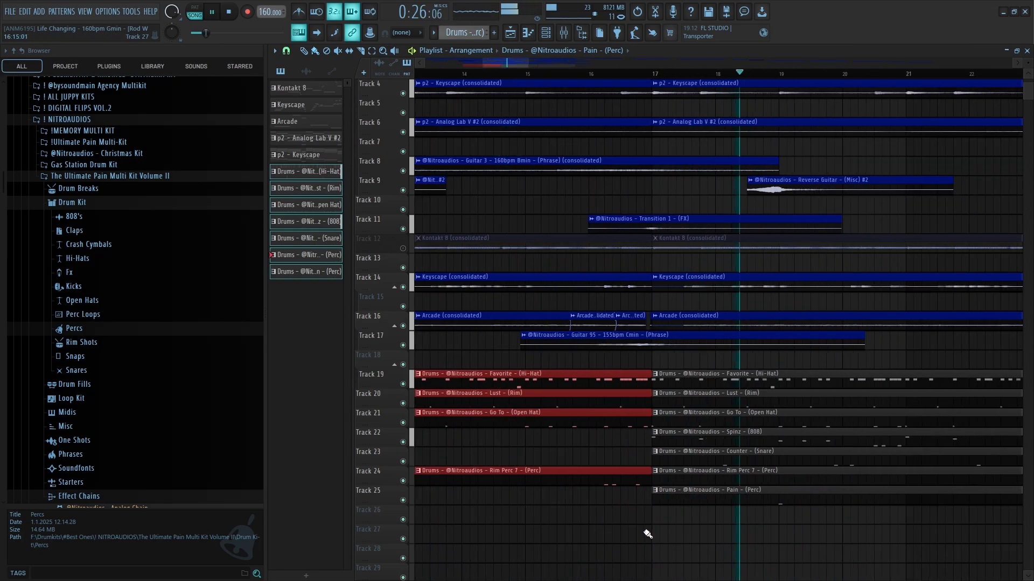
- Unmute track 12 and delete its Kontakt 8 clips from bar 17 onward, keeping the one at bar 9
click(403, 249)
right_click(581, 244)
right_click(657, 247)
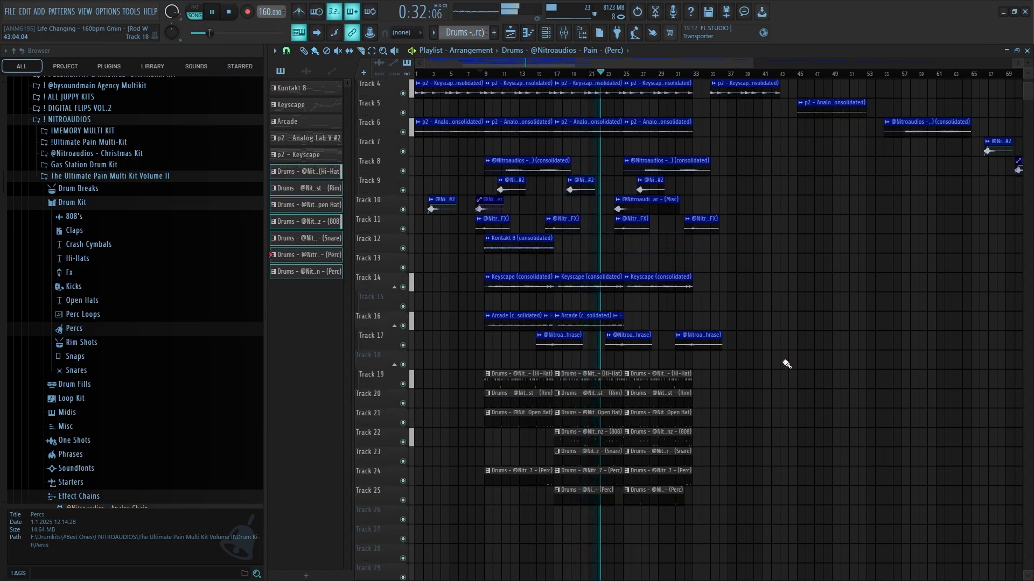
- Delete the stray audio clips strung out diagonally across the playlist from bar 35 onward
scroll(787, 364, down, 3)
drag(992, 399, 577, 82)
drag(611, 135, 660, 138)
key(Delete)
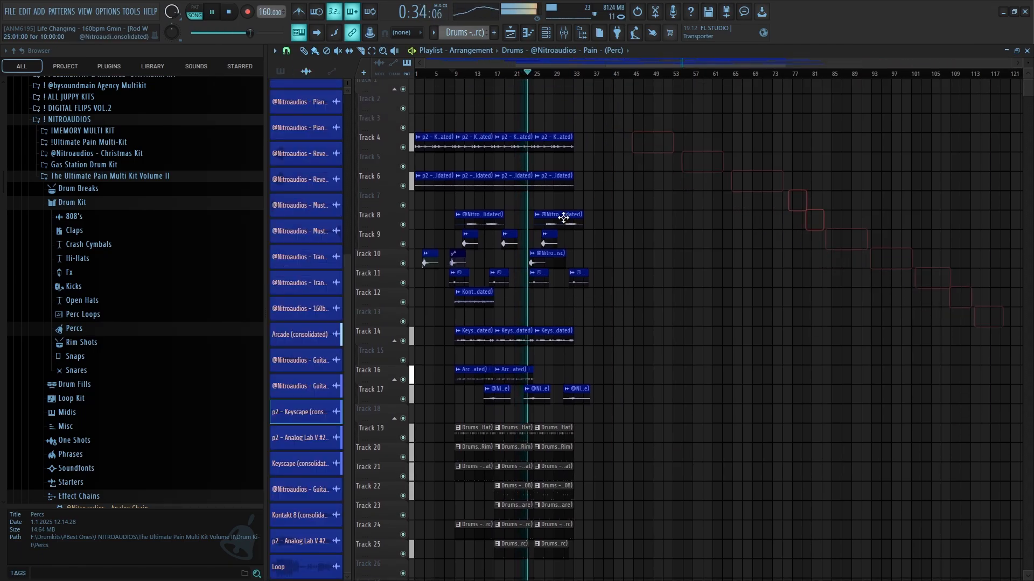
- Duplicate all melody and drum clips of bars 17 to 33 so the copies start at bar 33
scroll(858, 299, up, 3)
mouse_move(905, 560)
mouse_down()
mouse_move(720, 156)
mouse_move(616, 81)
mouse_move(613, 44)
mouse_up()
mouse_move(626, 337)
mouse_down()
mouse_move(835, 337)
mouse_move(811, 332)
mouse_up()
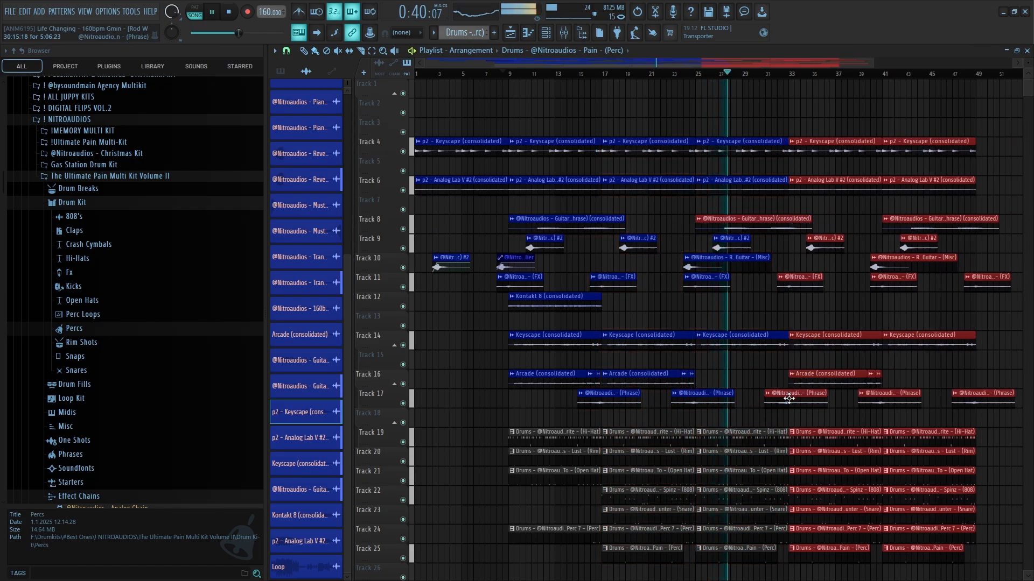
- Undo the last clip deletion and delete the Spinz 808 clip at bar 33
drag(789, 399, 805, 381)
key(ctrl+z)
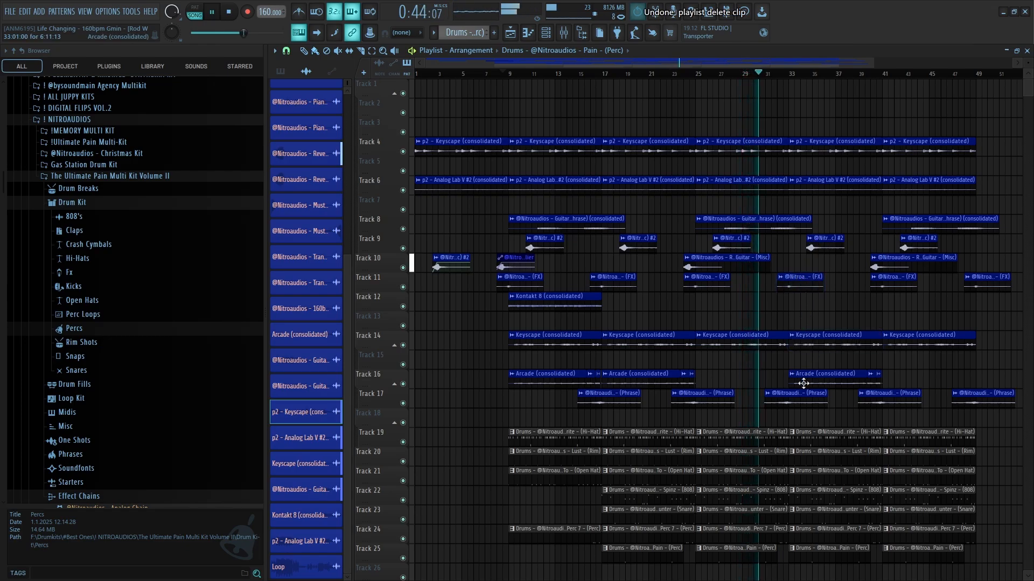
scroll(833, 426, up, 4)
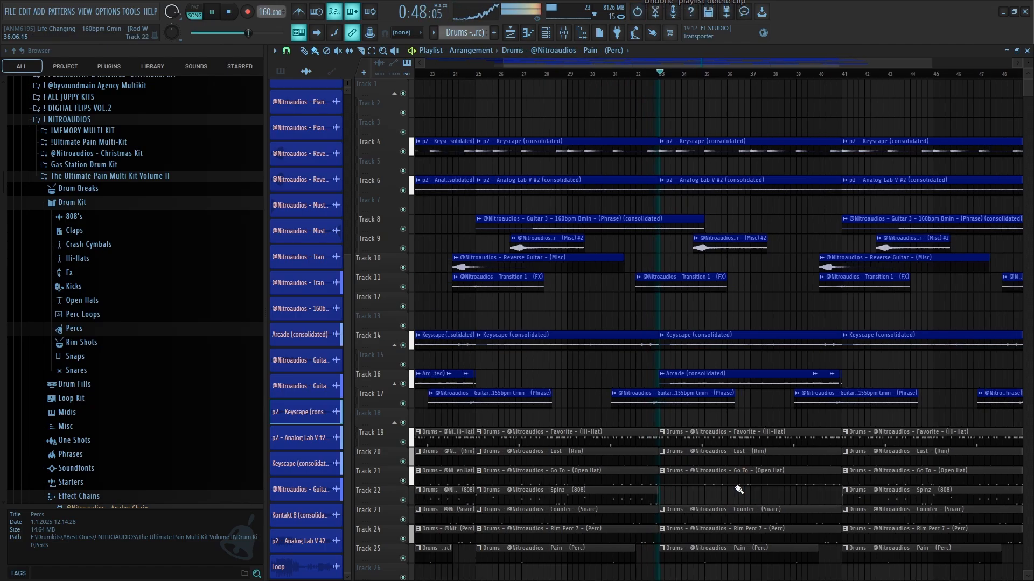
scroll(743, 489, down, 5)
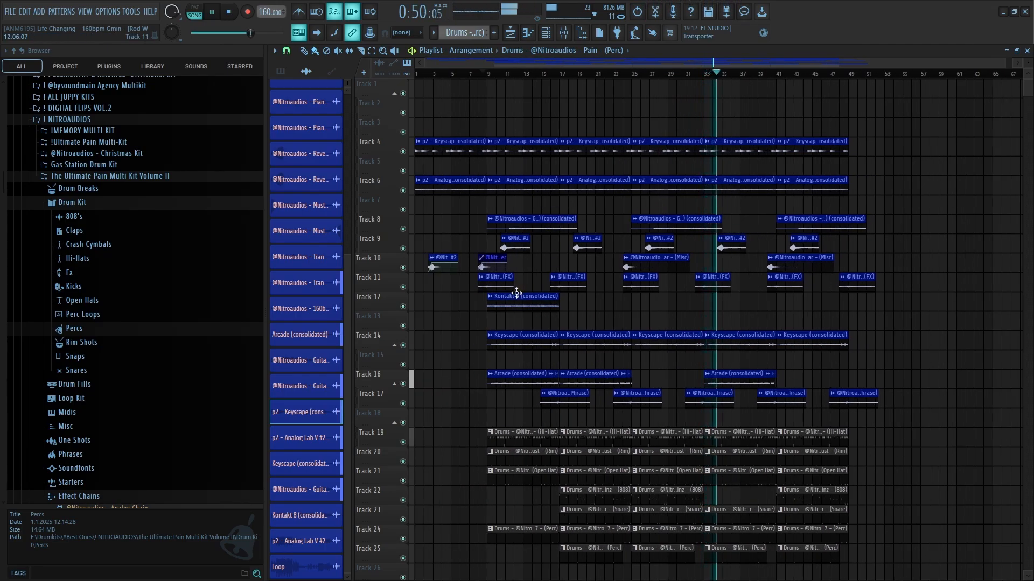
- Place a Kontakt 8 clip on track 12 at bar 33 and delete the open hat and Arcade clips there
scroll(790, 466, up, 5)
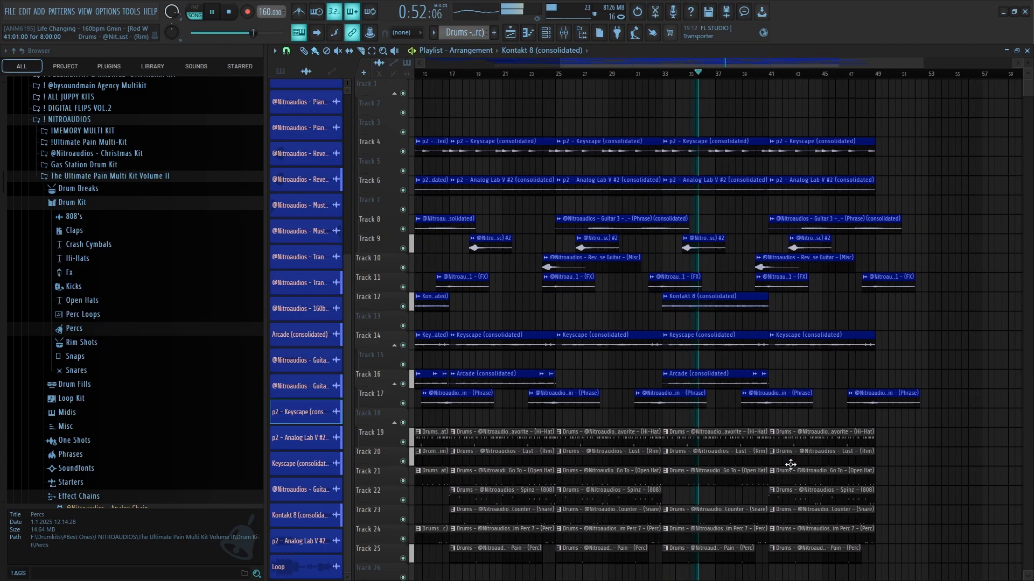
right_click(732, 481)
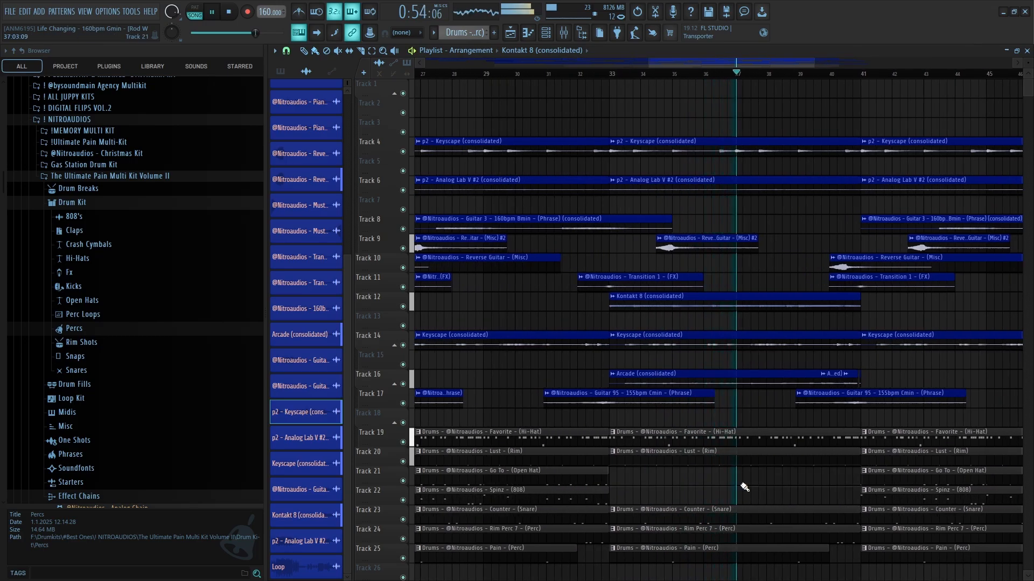
scroll(763, 516, down, 3)
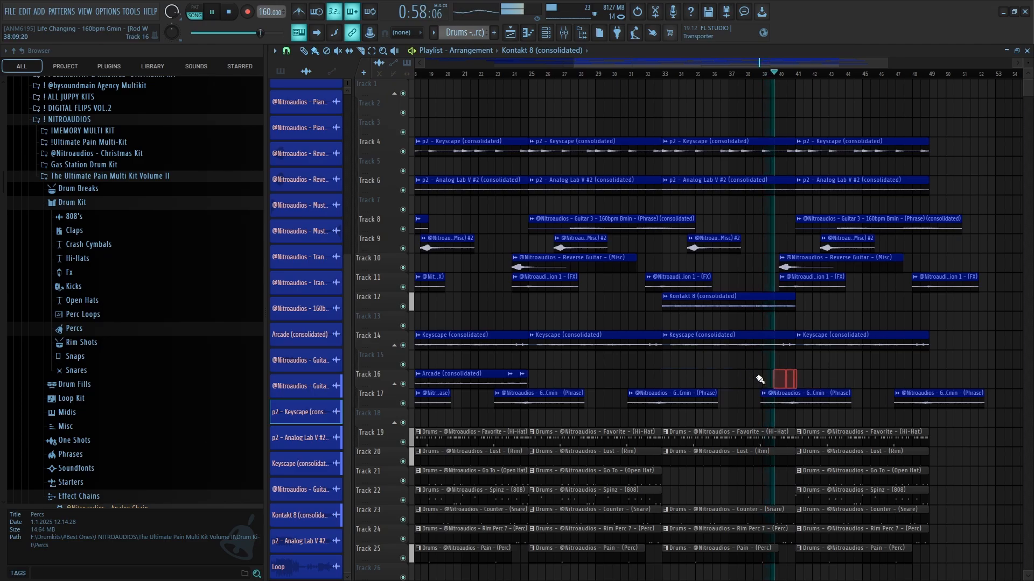
scroll(760, 380, down, 2)
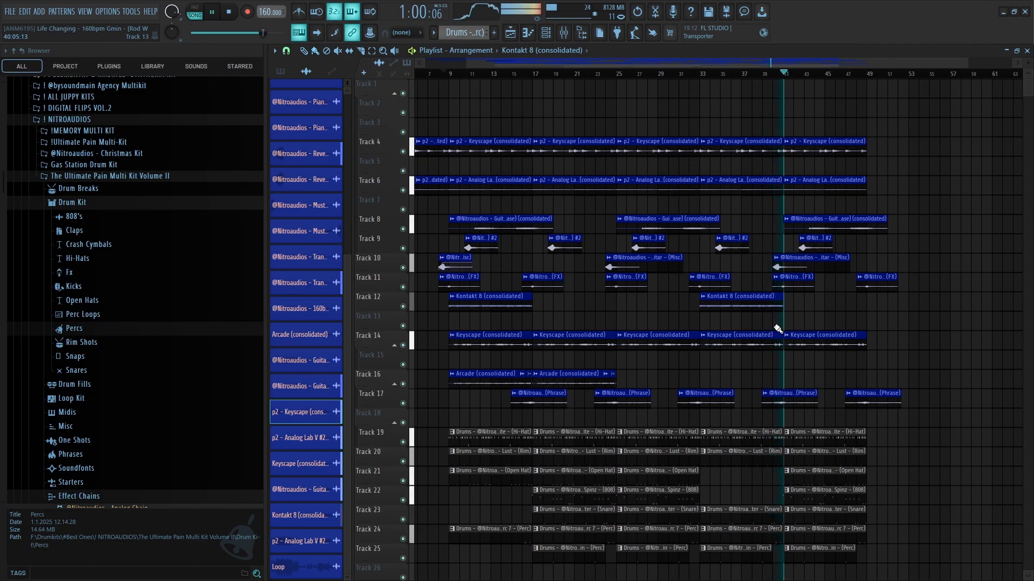
- Duplicate all melody and drum clips of bars 9 to 49 so the copies start at bar 49
scroll(808, 392, down, 1)
key(ctrl+a)
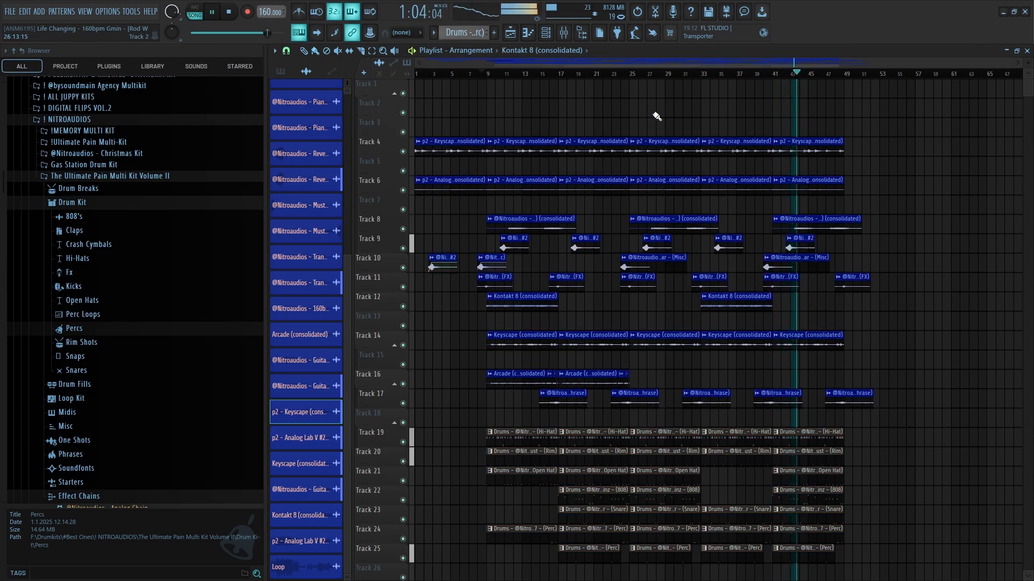
drag(921, 120, 412, 574)
scroll(441, 248, up, 3)
key(space)
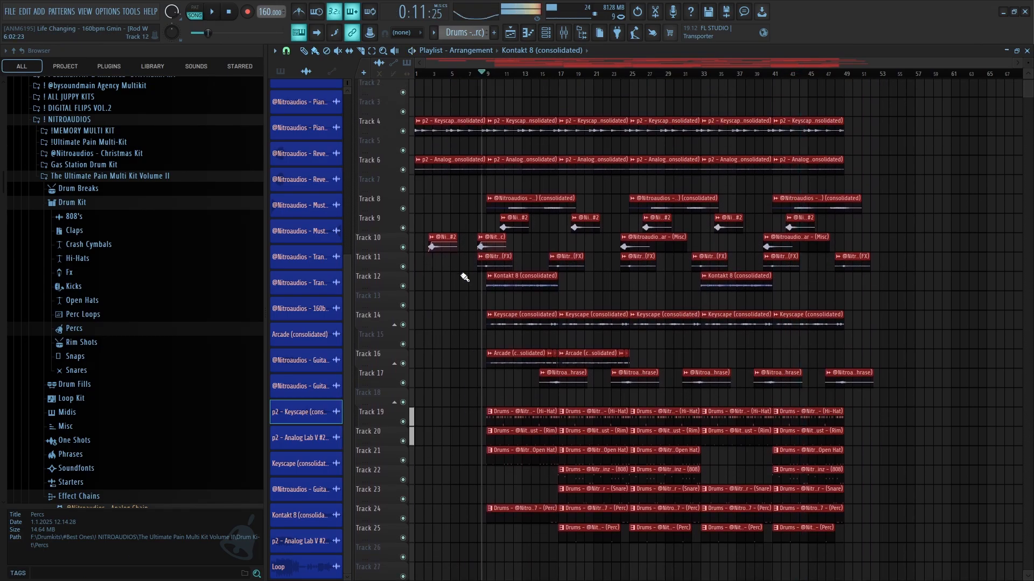
click(451, 140)
drag(897, 98, 495, 541)
drag(510, 324, 868, 318)
scroll(861, 339, down, 2)
key(ctrl+d)
- Delete the hi-hat, rim, open hat and Rim Perc 7 clips from bars 49 to 57
right_click(779, 415)
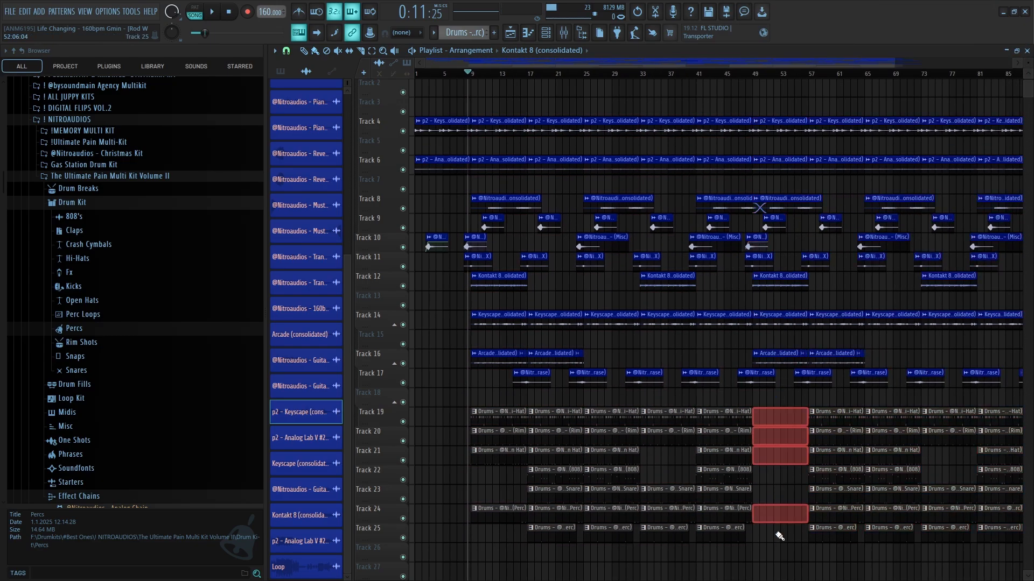
scroll(770, 528, down, 2)
- Open the Spinz 808 channel's volume envelope and adjust its decay time
key(F6)
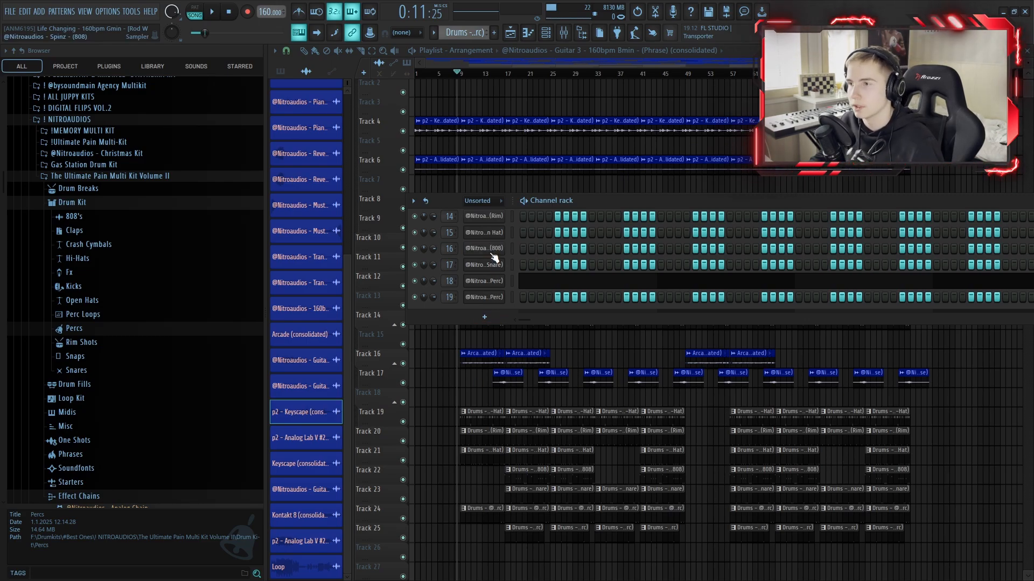
click(492, 254)
click(393, 204)
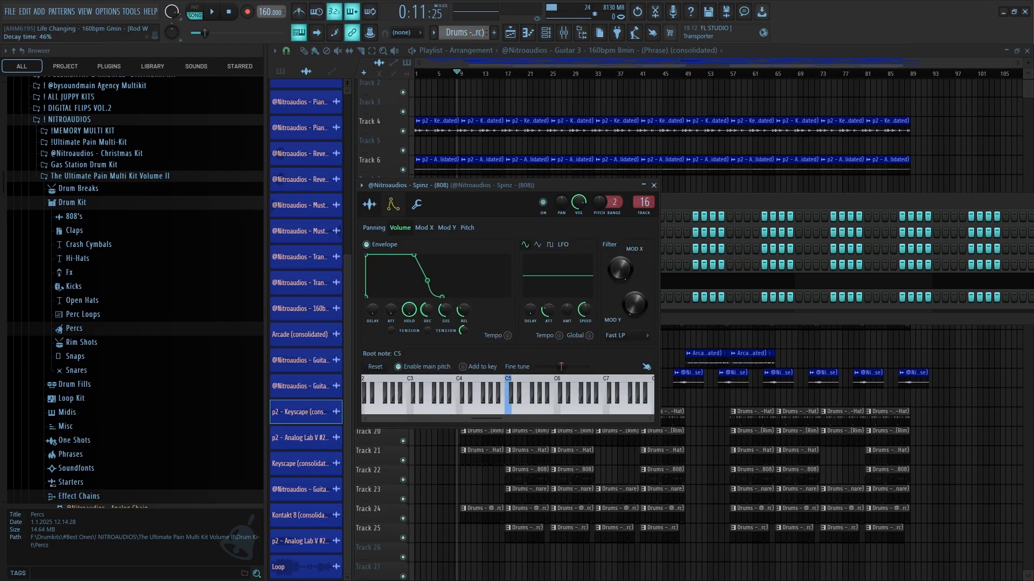
drag(427, 311, 464, 342)
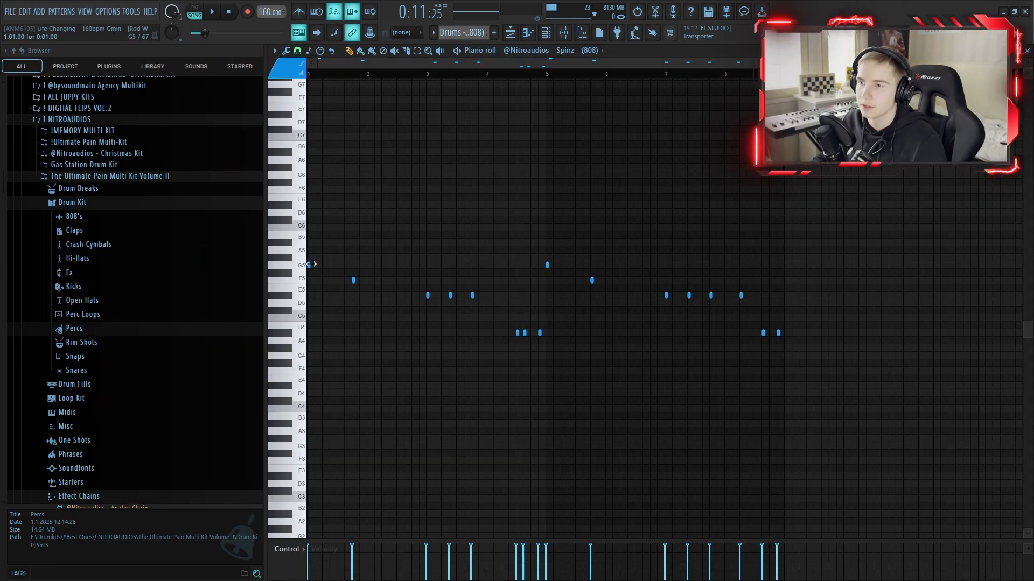
- Try a longer first G5 note in the Spinz 808 piano roll, shorten it again and audition the pattern
drag(311, 264, 327, 265)
scroll(326, 262, up, 3)
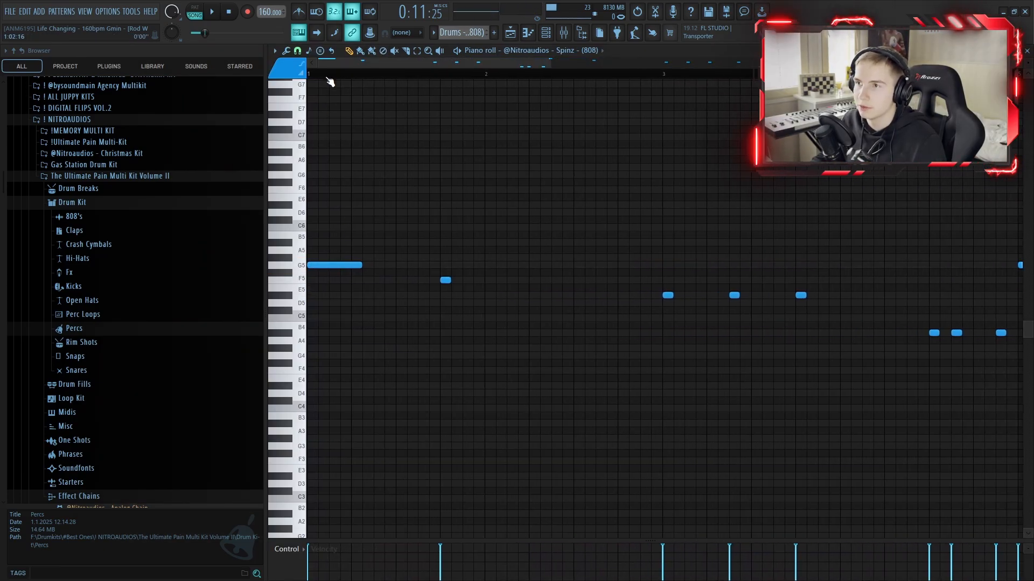
click(326, 75)
drag(359, 264, 350, 264)
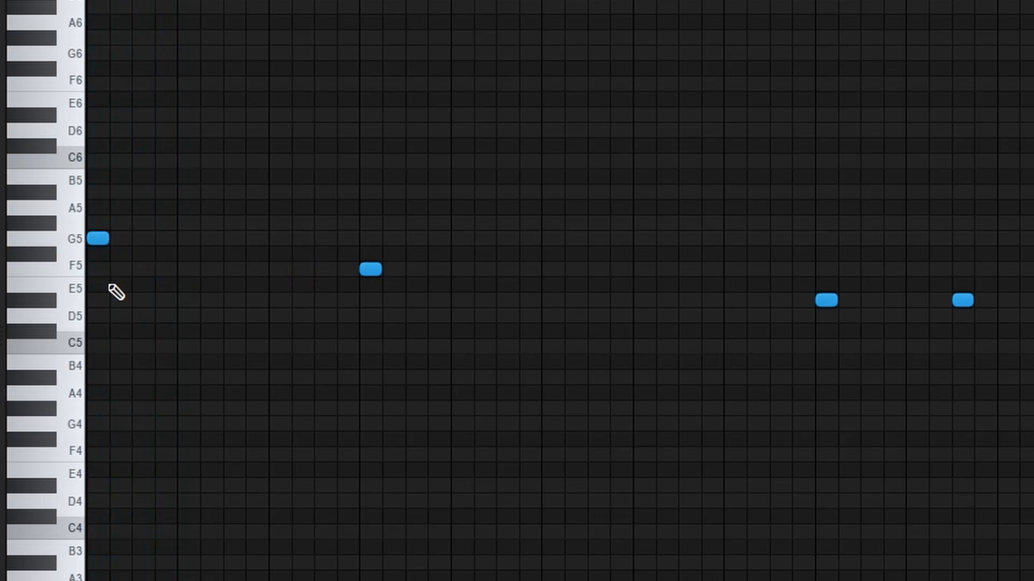
key(space)
key(space)
key(space)
key(space)
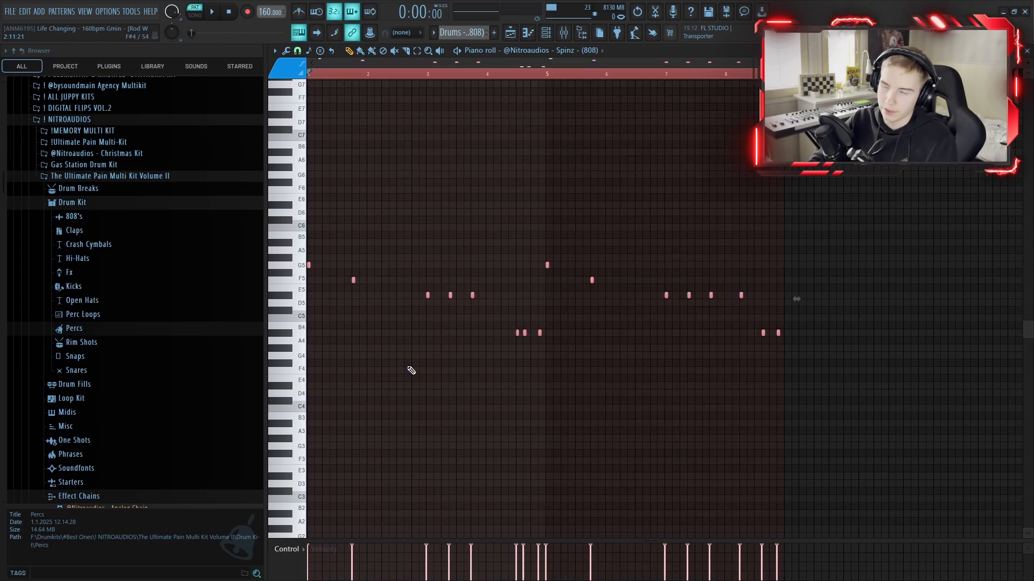
- Apply legato articulation to all Spinz 808 notes so each lasts until the next, and play the pattern back
key(alt+l)
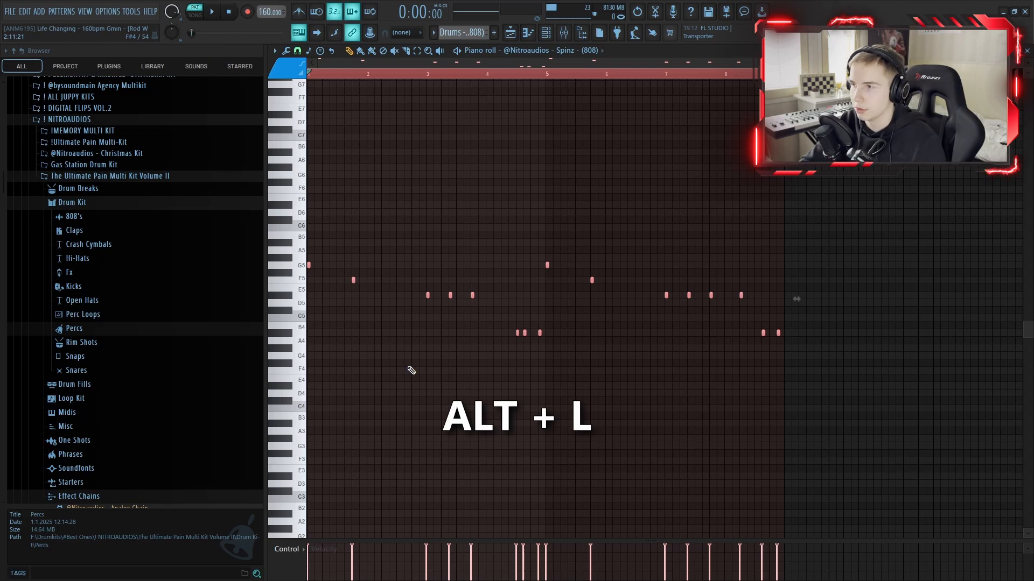
click(563, 351)
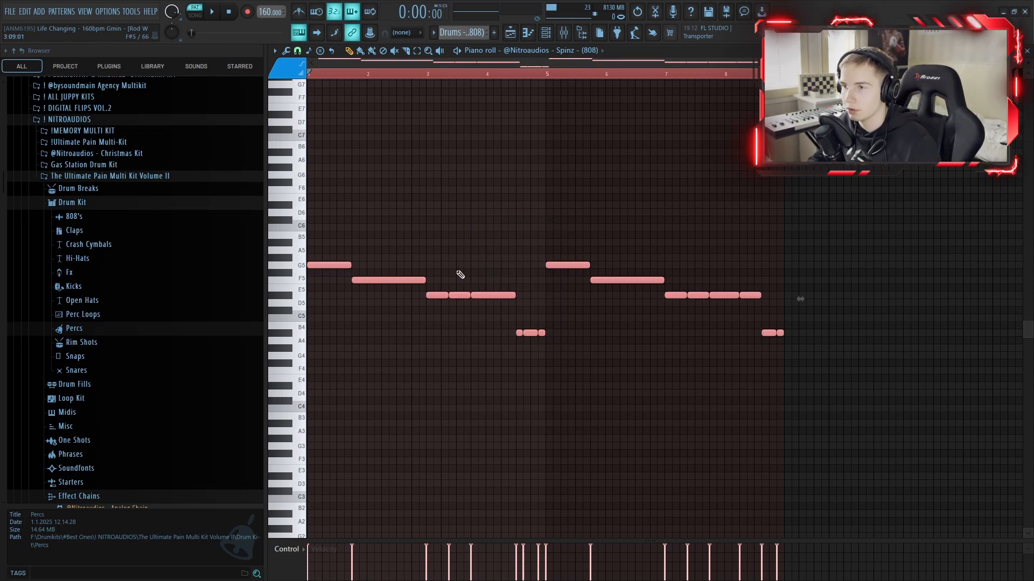
key(space)
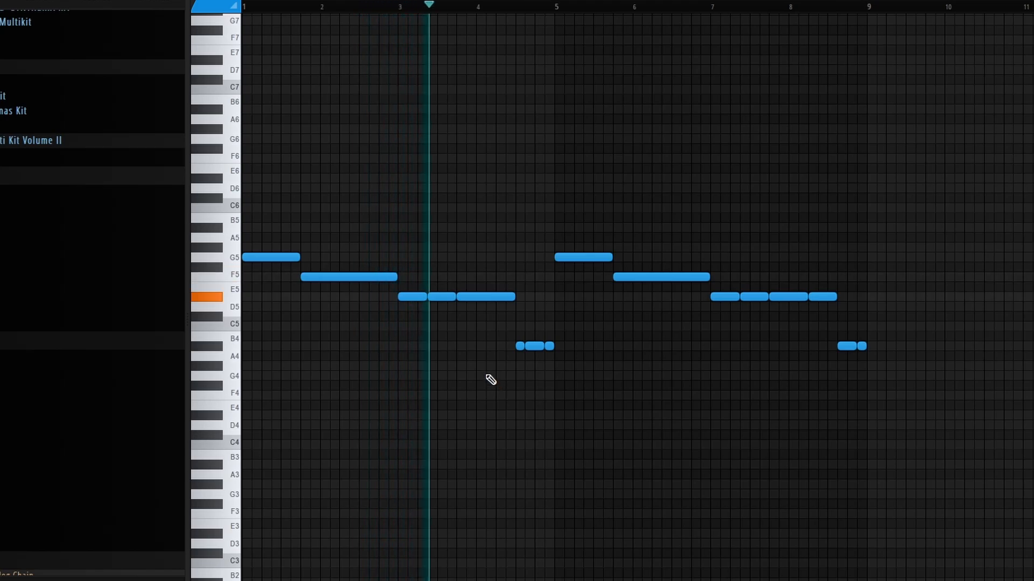
key(space)
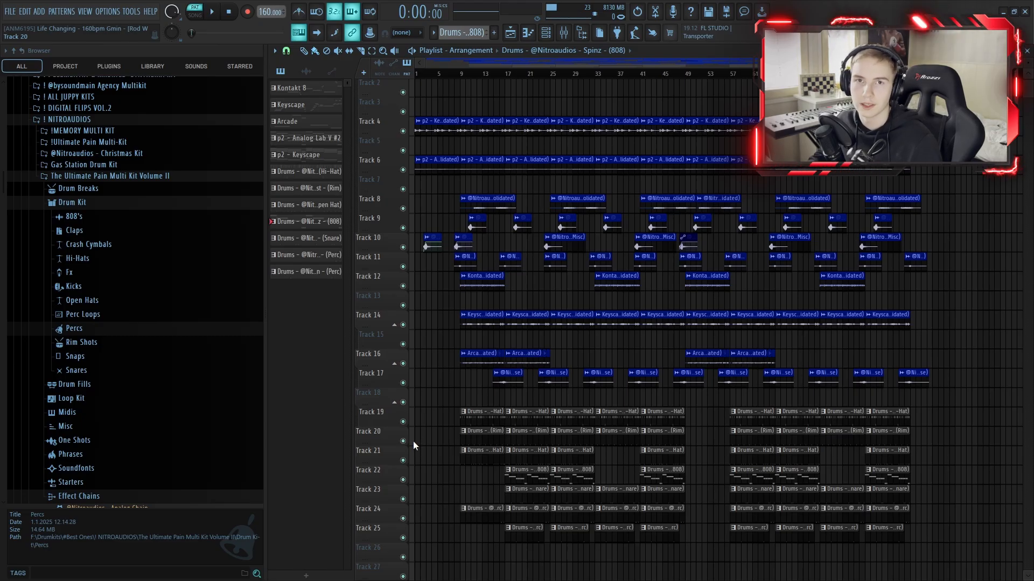
- Add a drumless outro of melody clips from bar 89 to 97 and move all playlist clips up two tracks
key(l)
scroll(976, 479, down, 1)
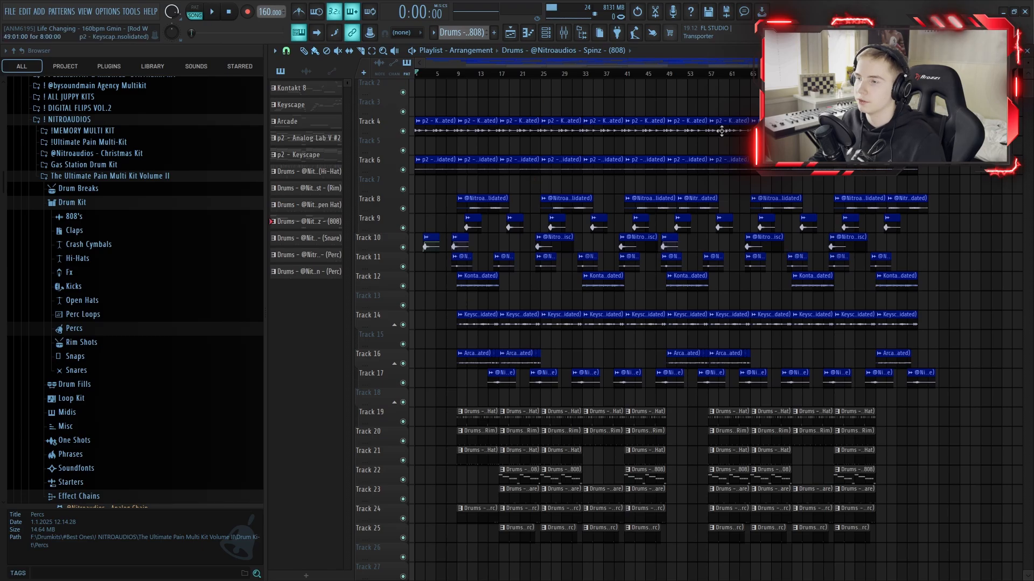
key(ctrl+a)
drag(831, 256, 830, 217)
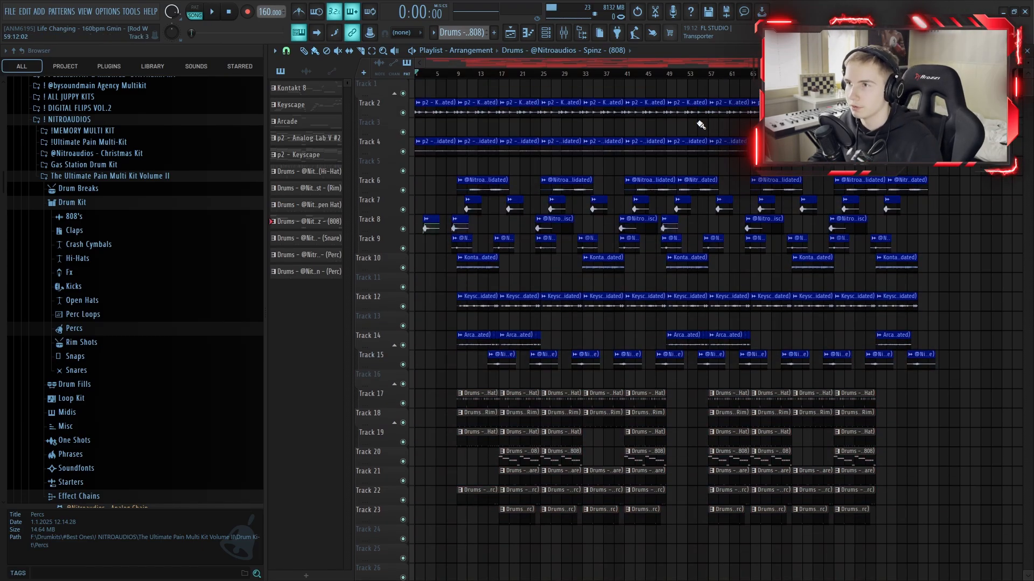